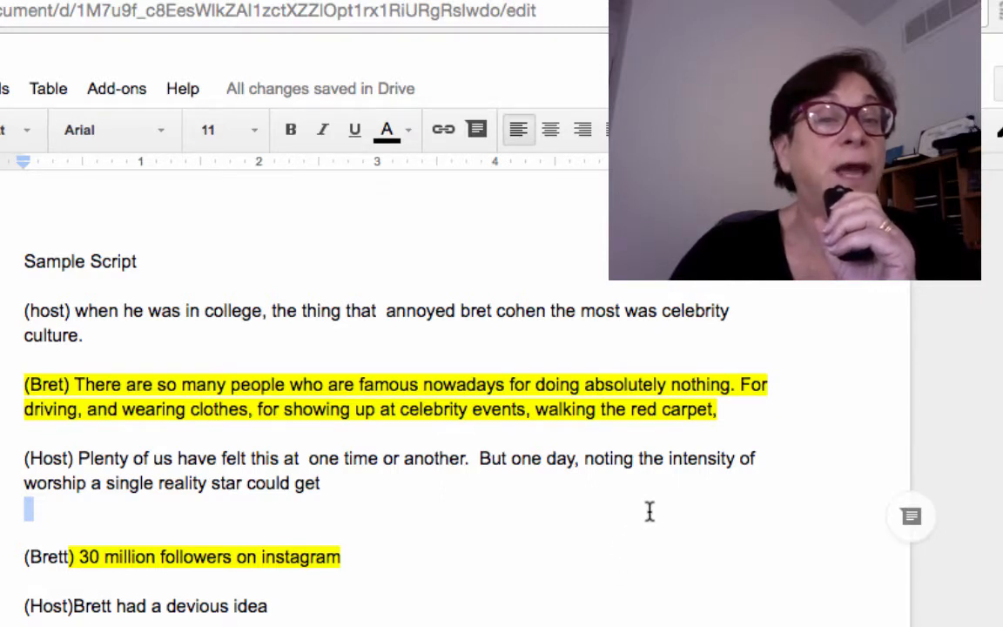
- Read through the sample script's alternating host lines and highlighted interview quotes
scroll(648, 512, "down", 2)
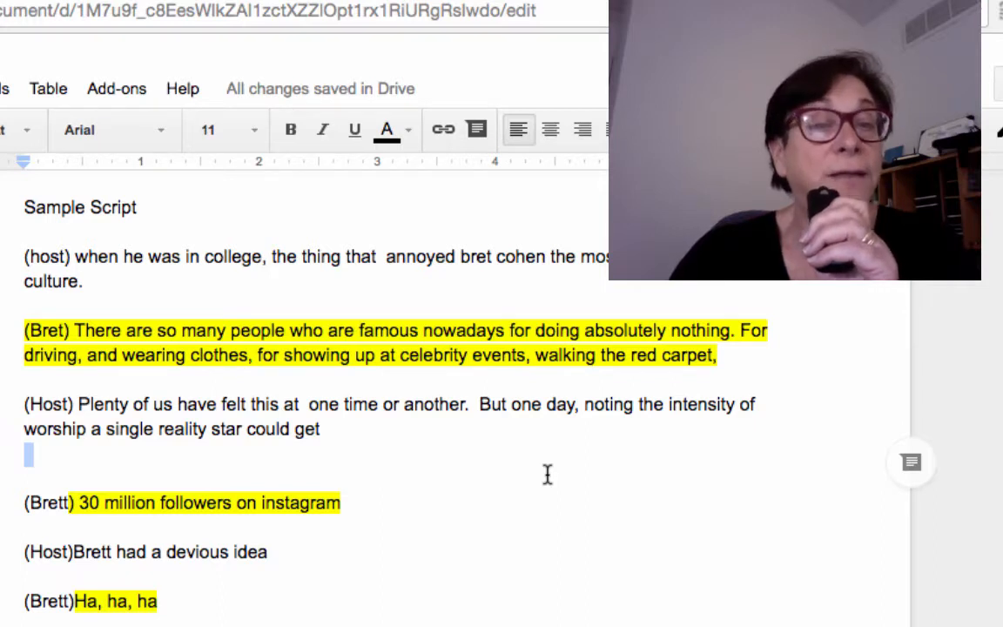
scroll(504, 513, "down", 1)
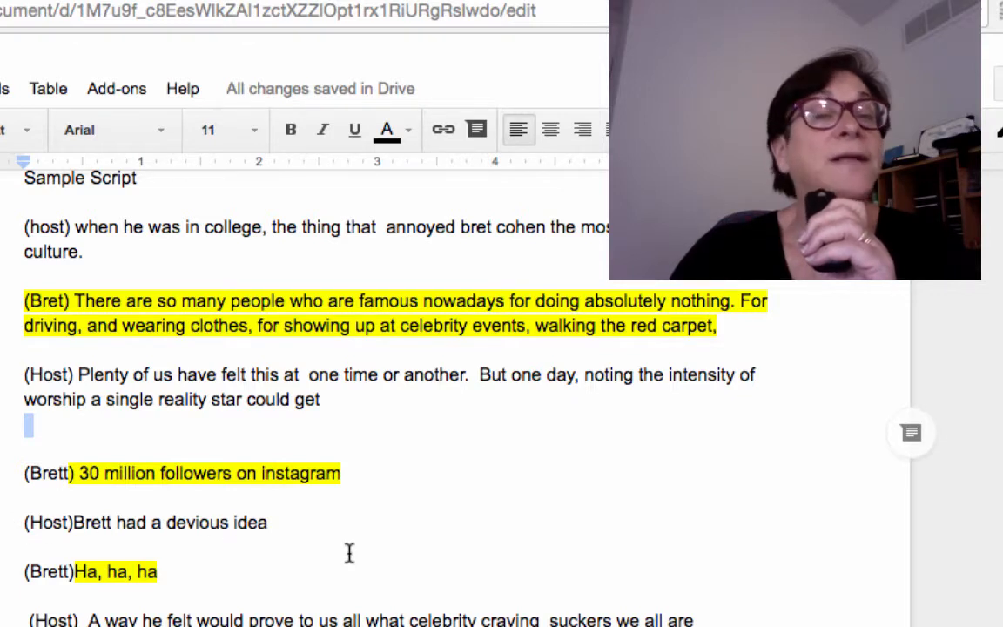
scroll(348, 551, "down", 1)
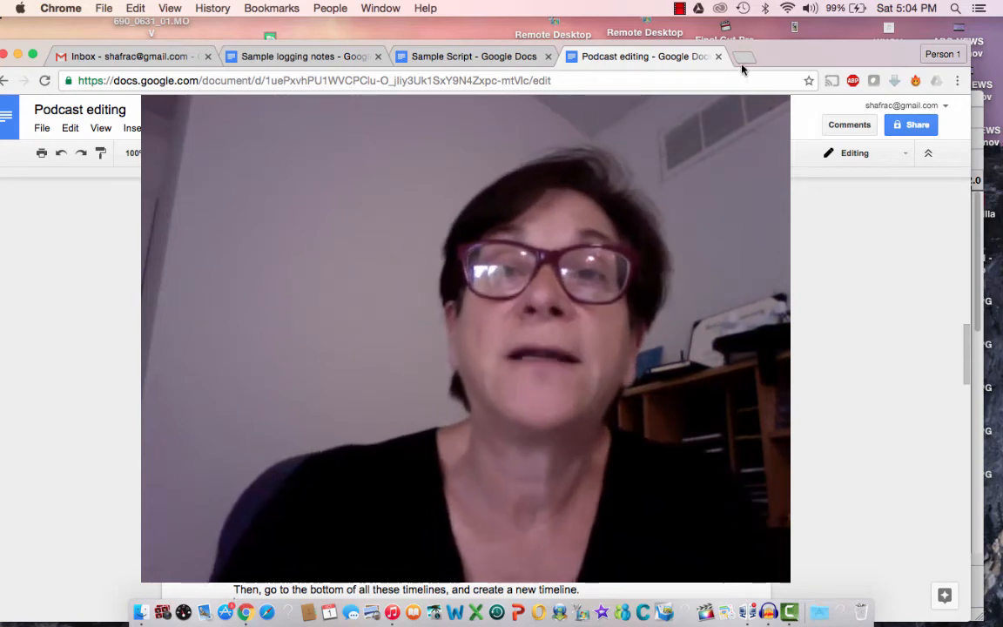
- Switch to Audacity, unmute the 20160728_i interview track and audition its first few seconds from where the speech begins
left_click(771, 614)
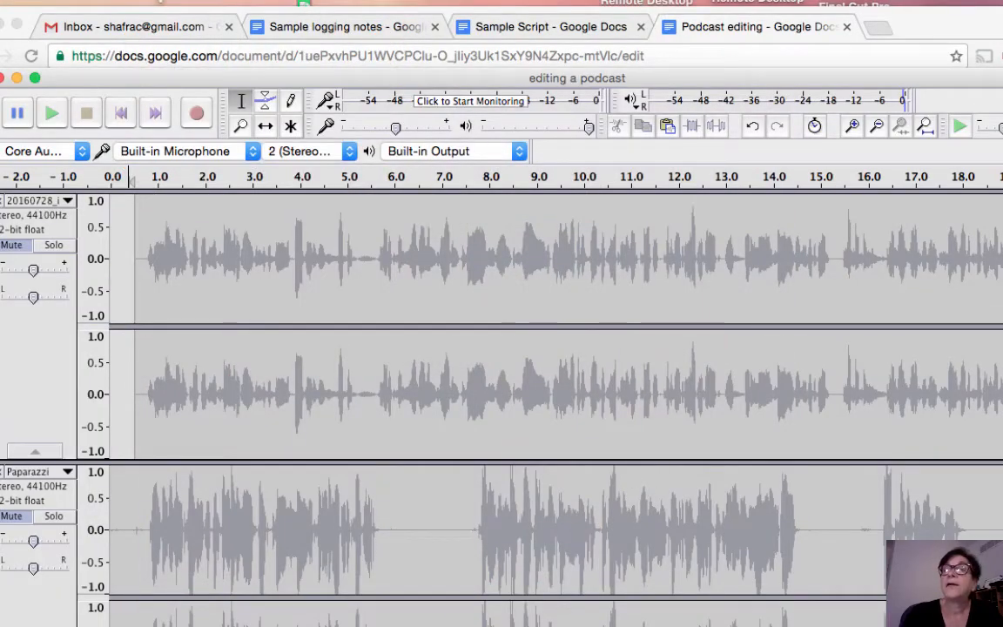
left_click(5, 225)
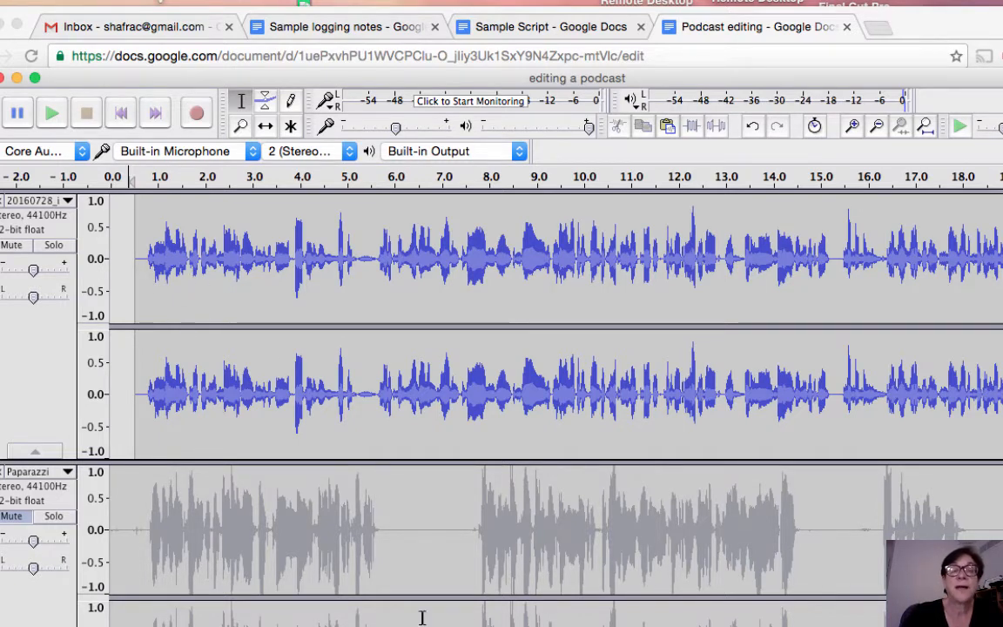
left_click(148, 251)
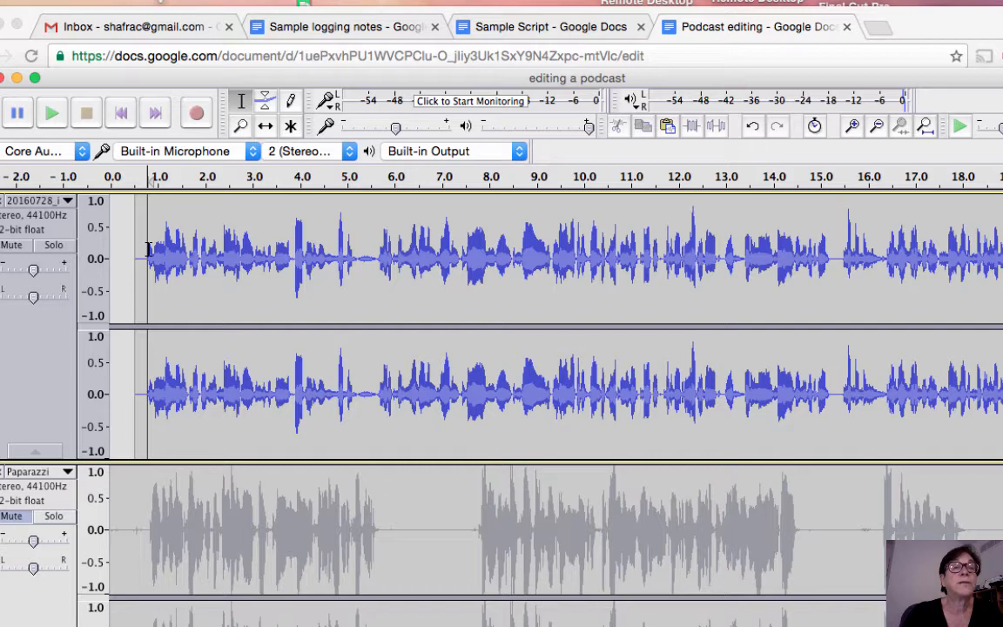
key("space")
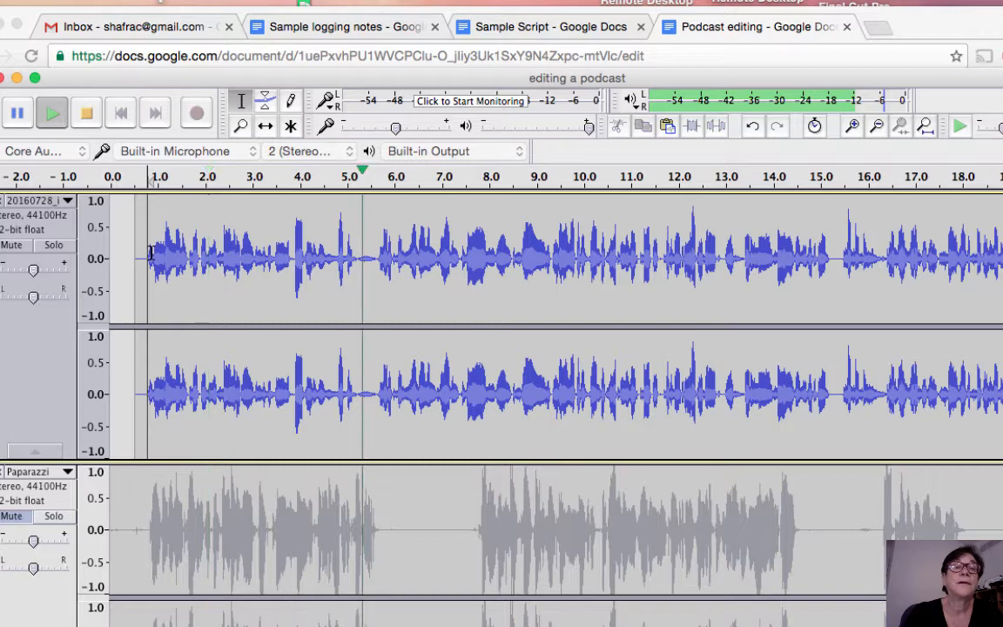
key("space")
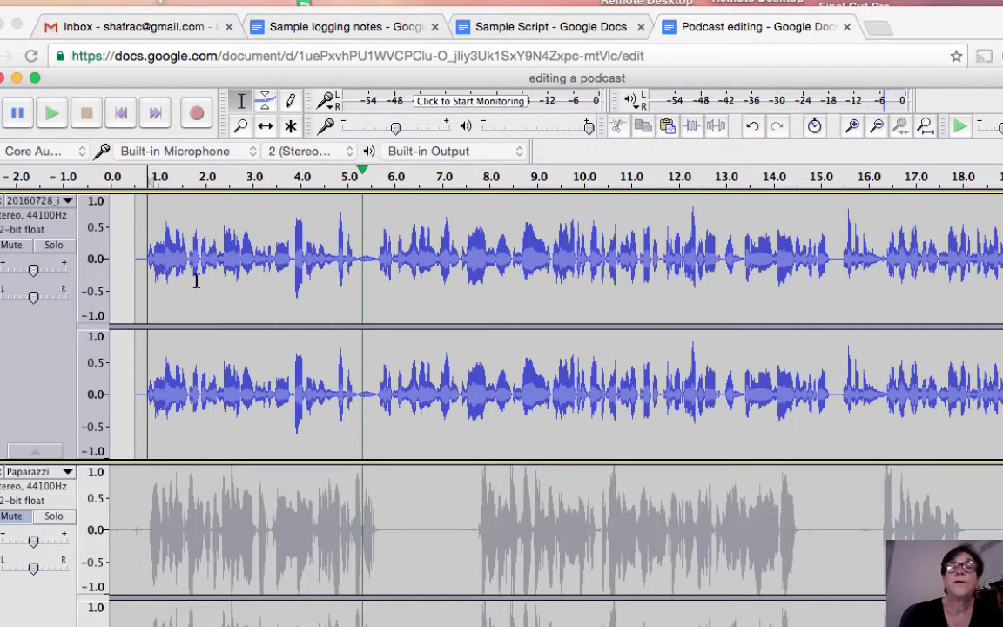
- Mute the 20160728_i interview track and unmute the Paparazzi track
left_click(9, 247)
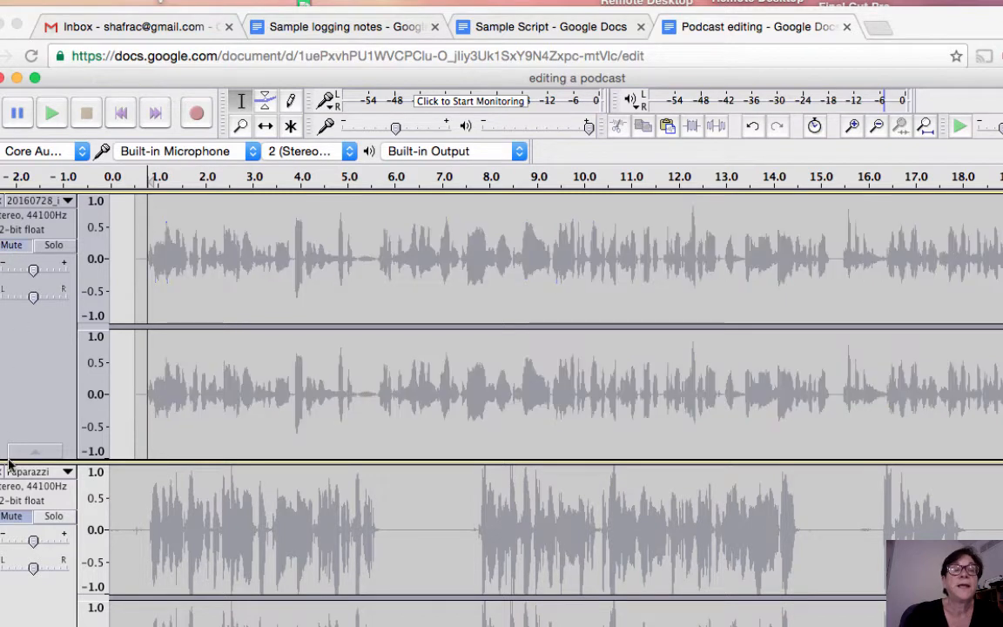
left_click(7, 517)
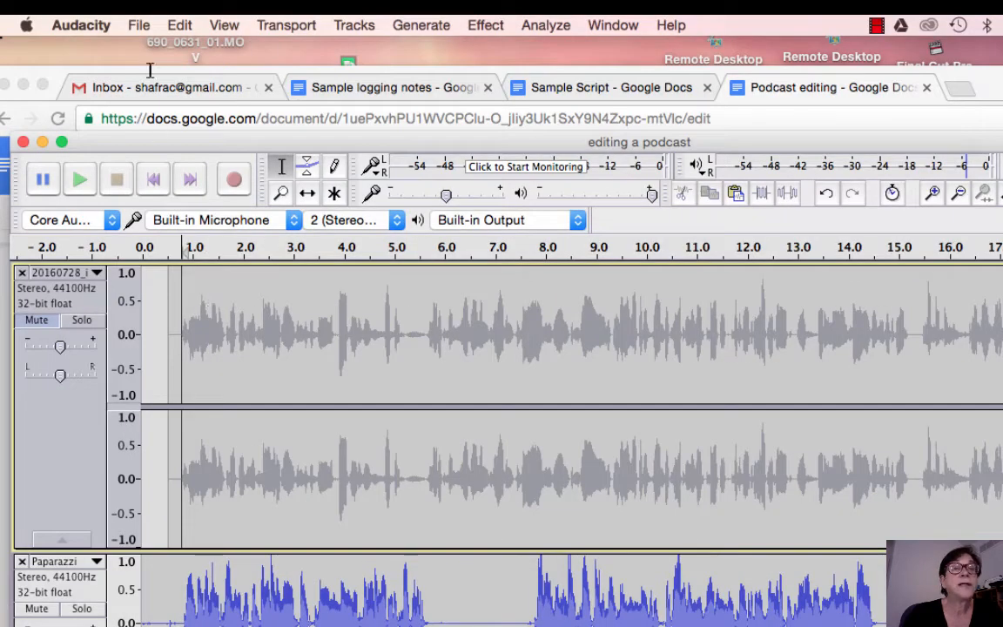
left_click(139, 26)
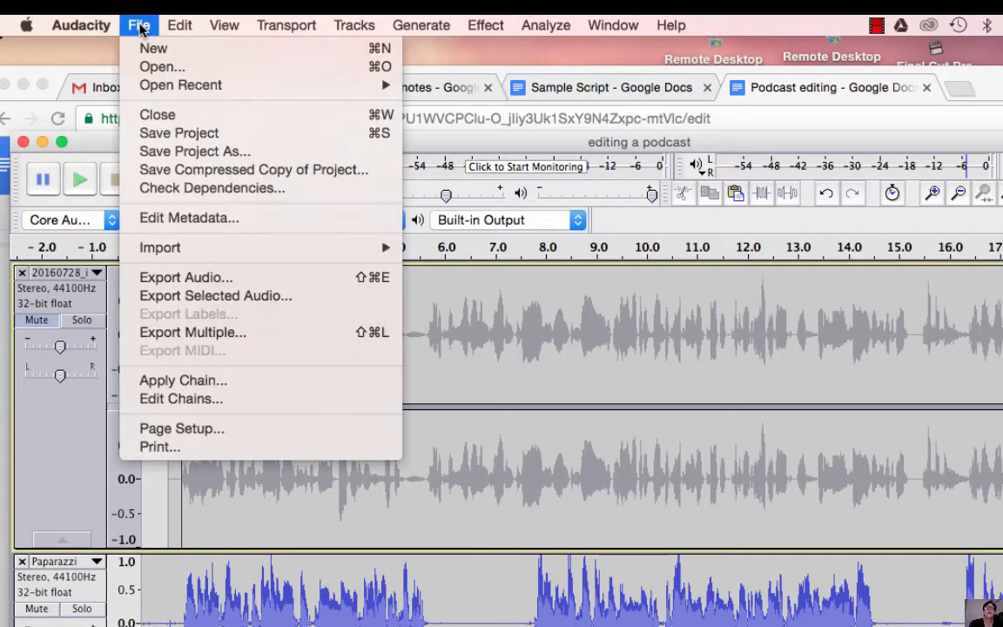
mouse_move(195, 247)
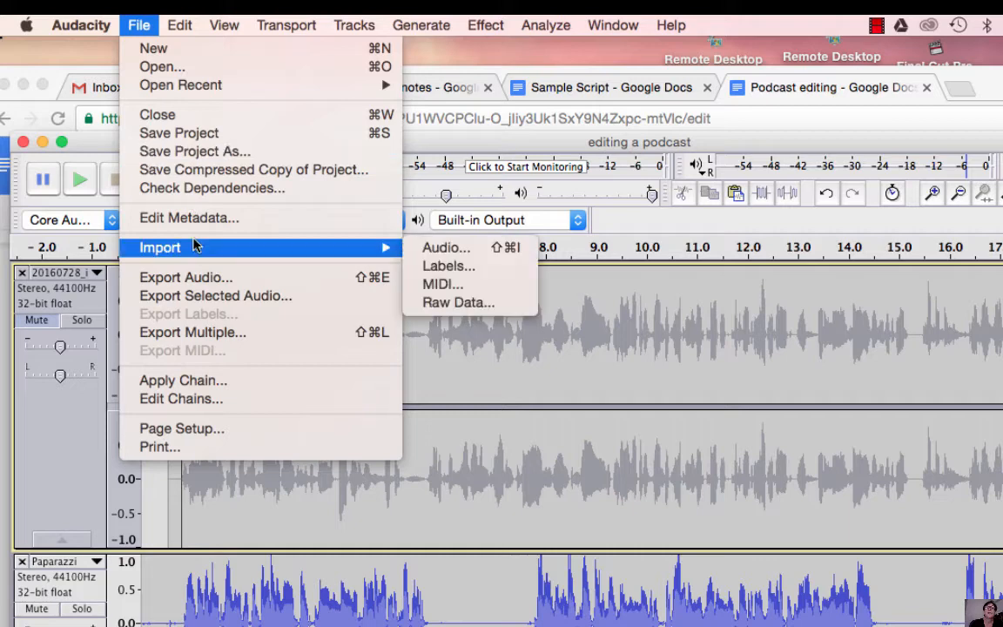
left_click(353, 350)
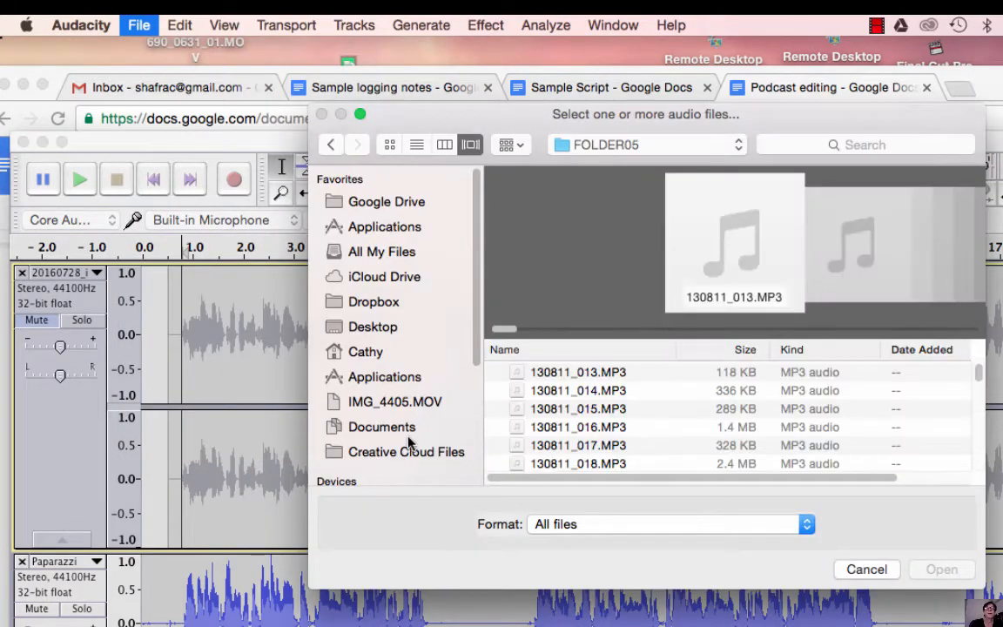
scroll(381, 478, "down", 3)
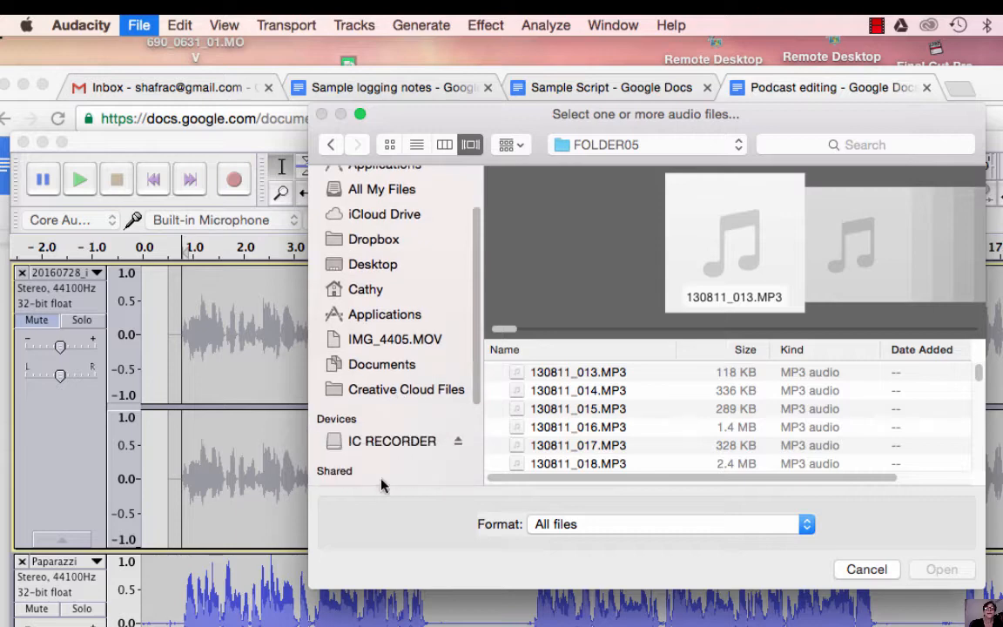
left_click(586, 411)
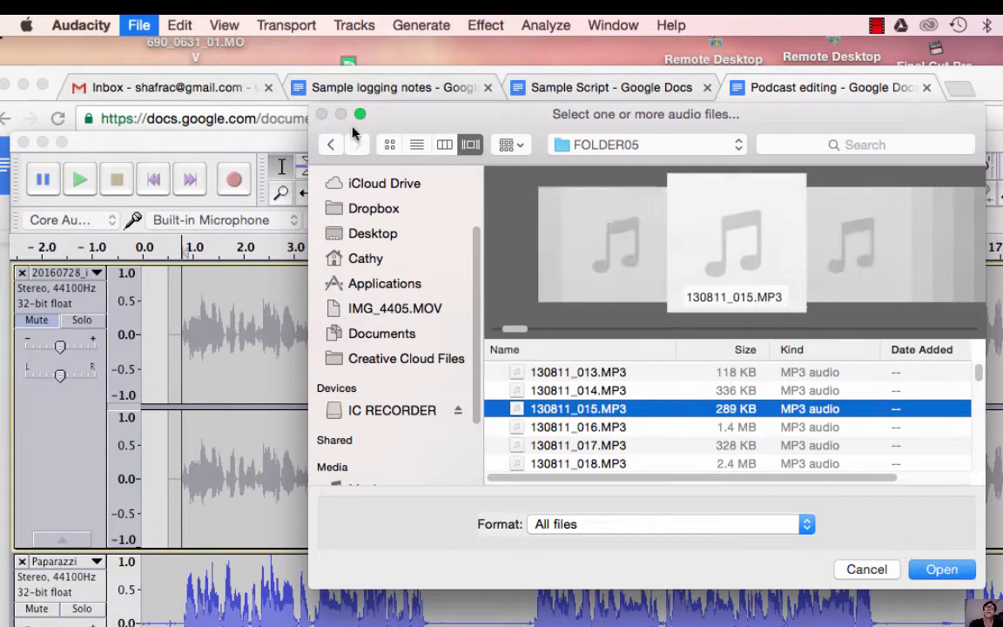
left_click(865, 571)
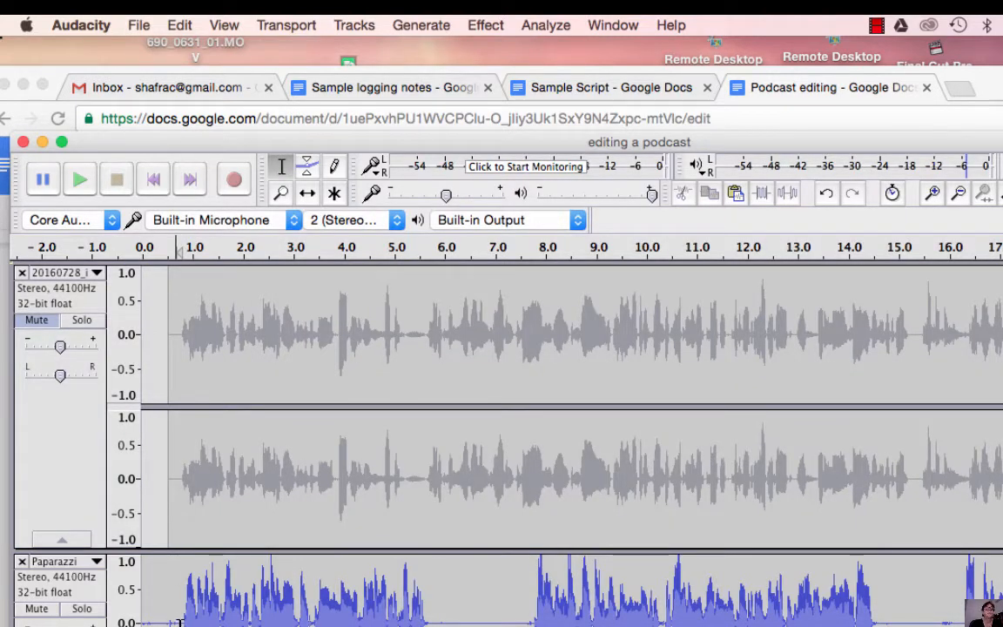
- Audition the beginning of the 140904_00 track below the Screaming track, stop playback and mute 140904_00
scroll(174, 610, "down", 3)
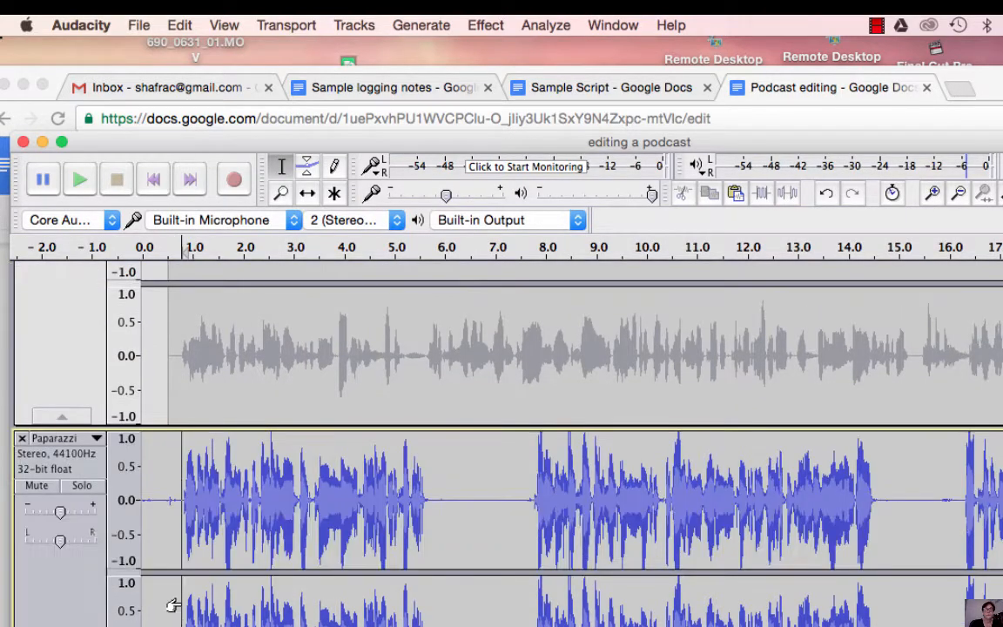
key("space")
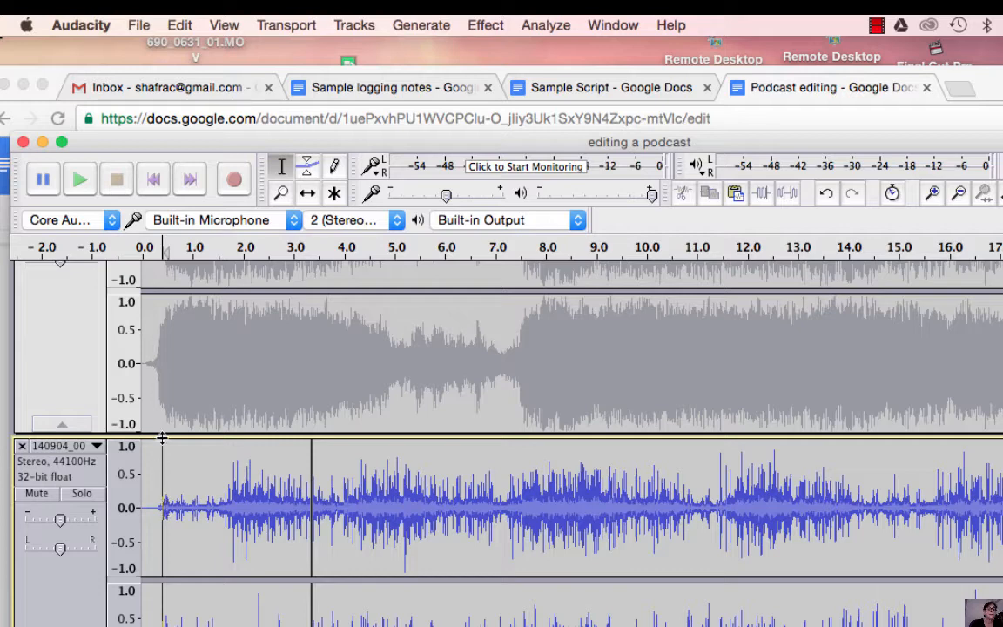
key("space")
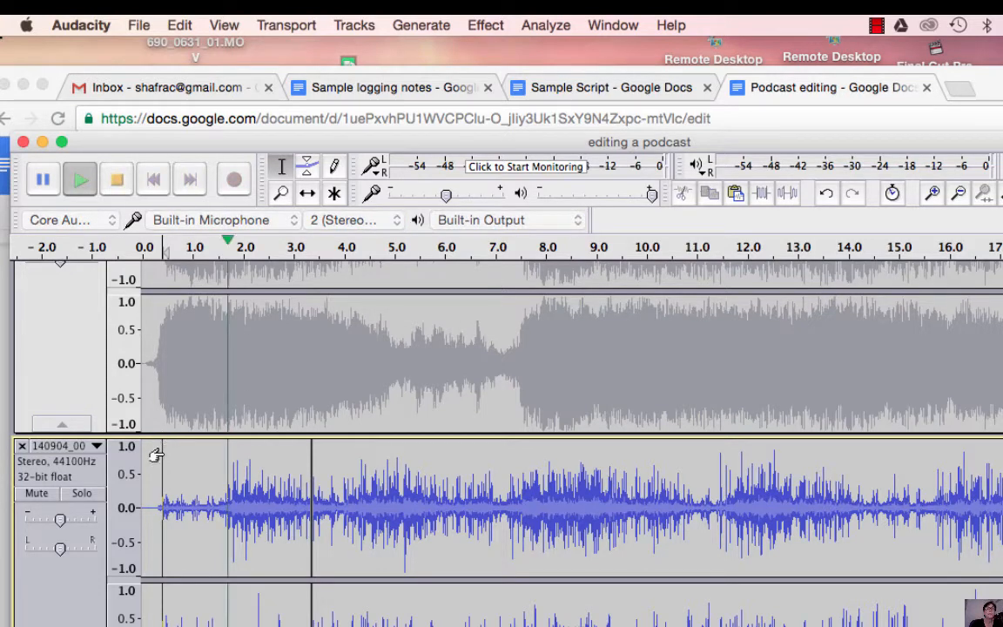
key("space")
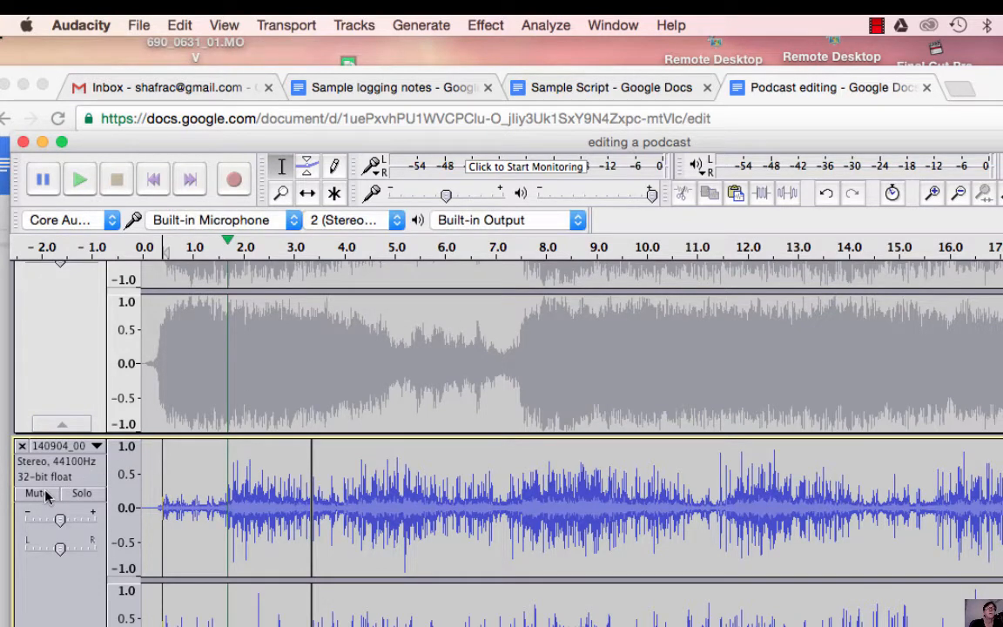
left_click(40, 493)
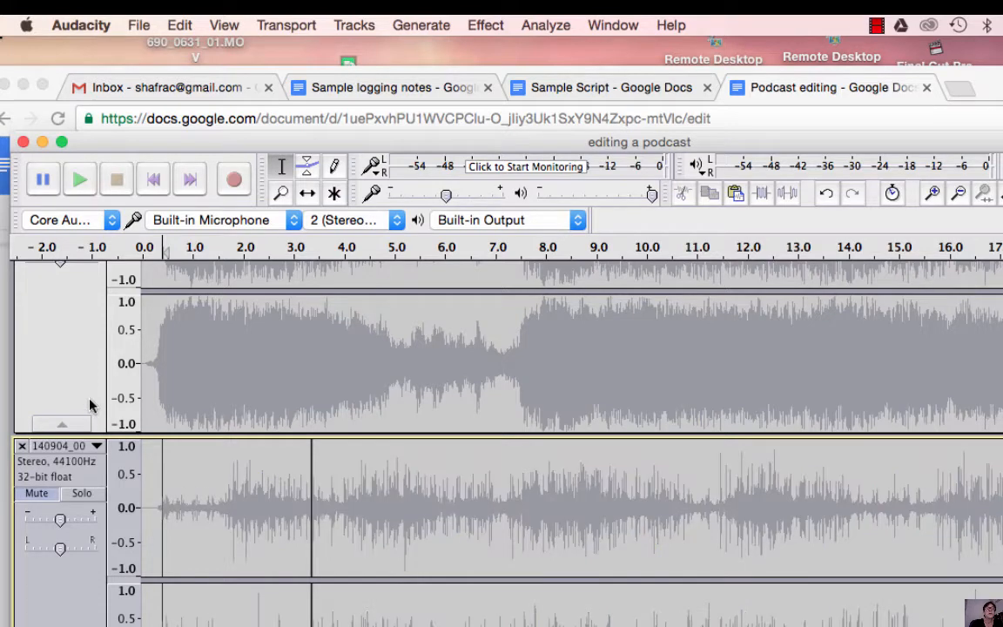
- Unmute the Screaming track, play its first few seconds from the start, and mute it again
scroll(92, 399, "up", 4)
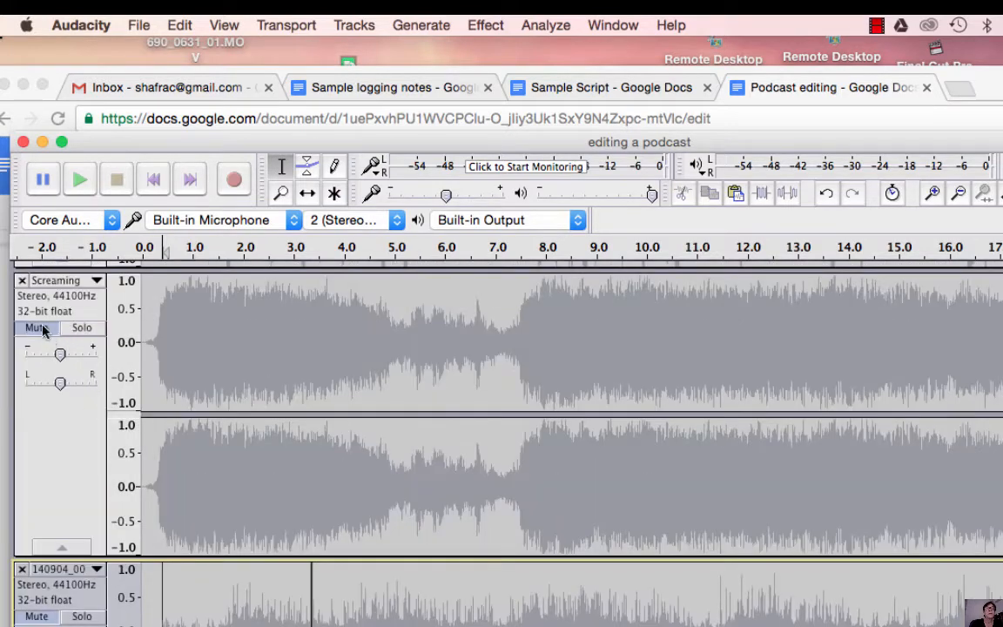
left_click(39, 327)
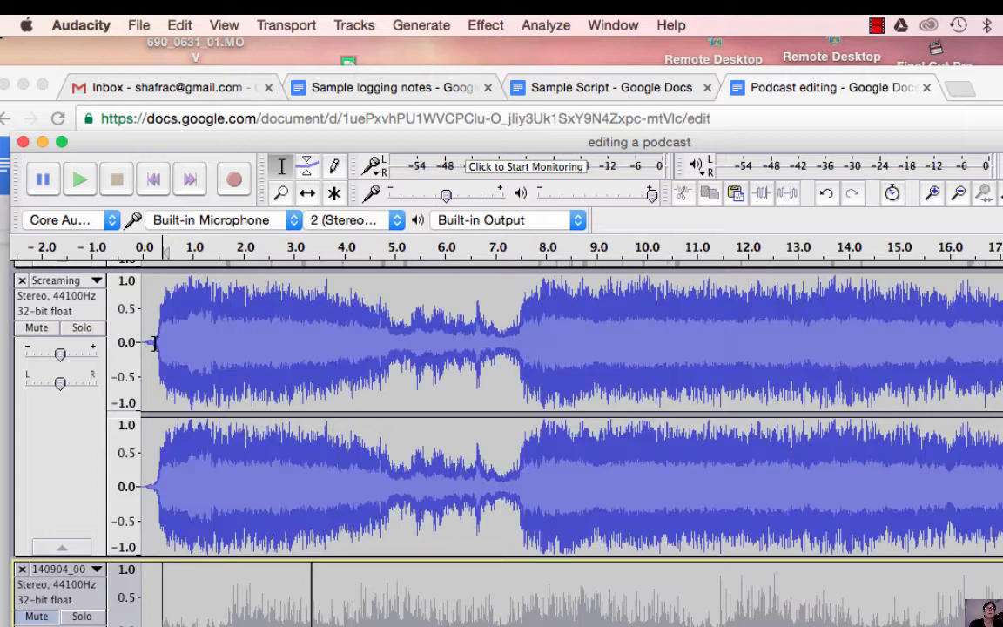
left_click(148, 342)
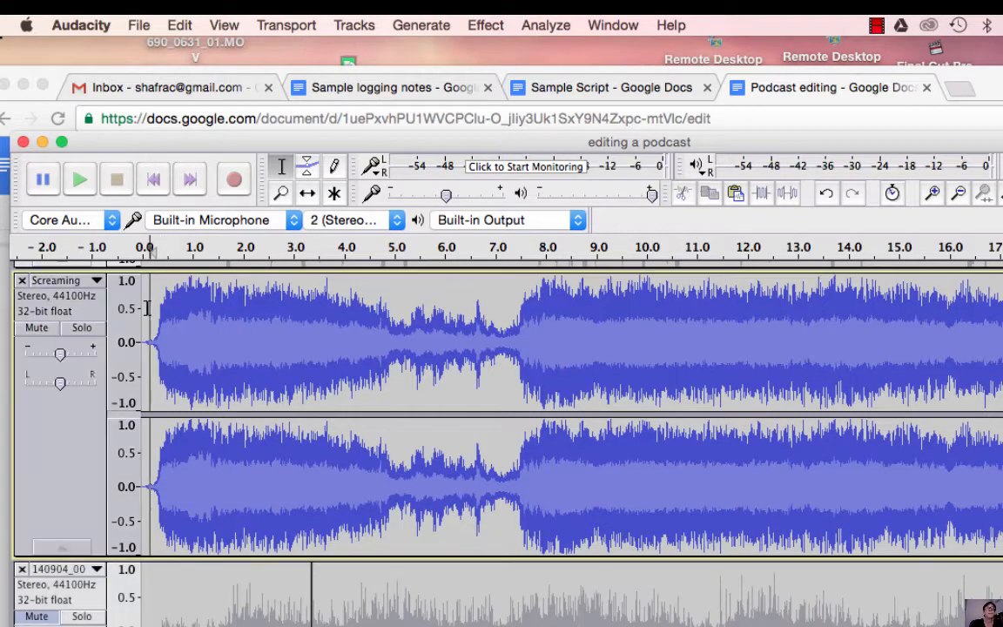
key("space")
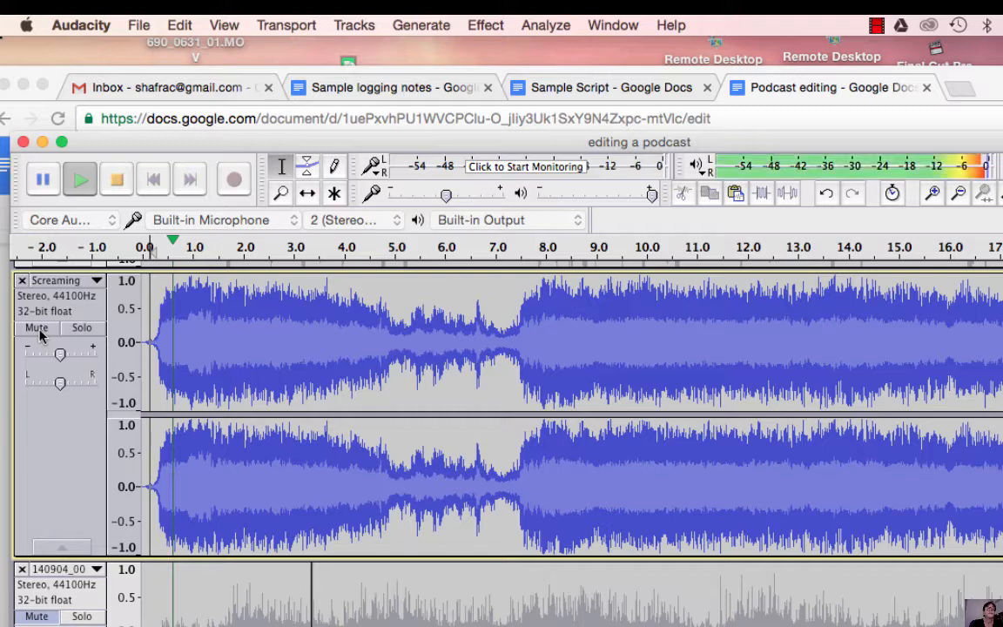
key("space")
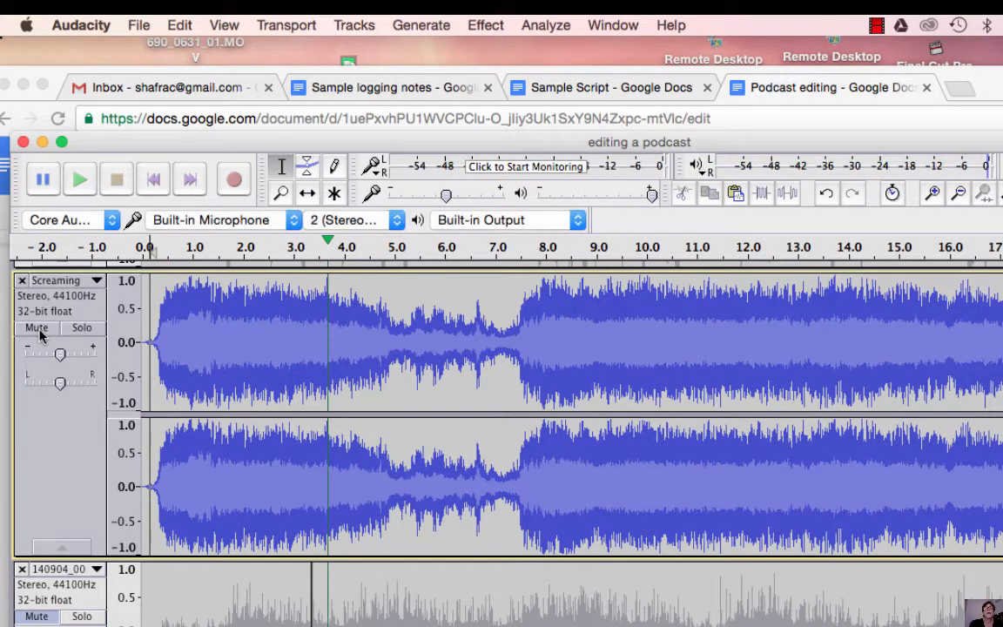
left_click(40, 329)
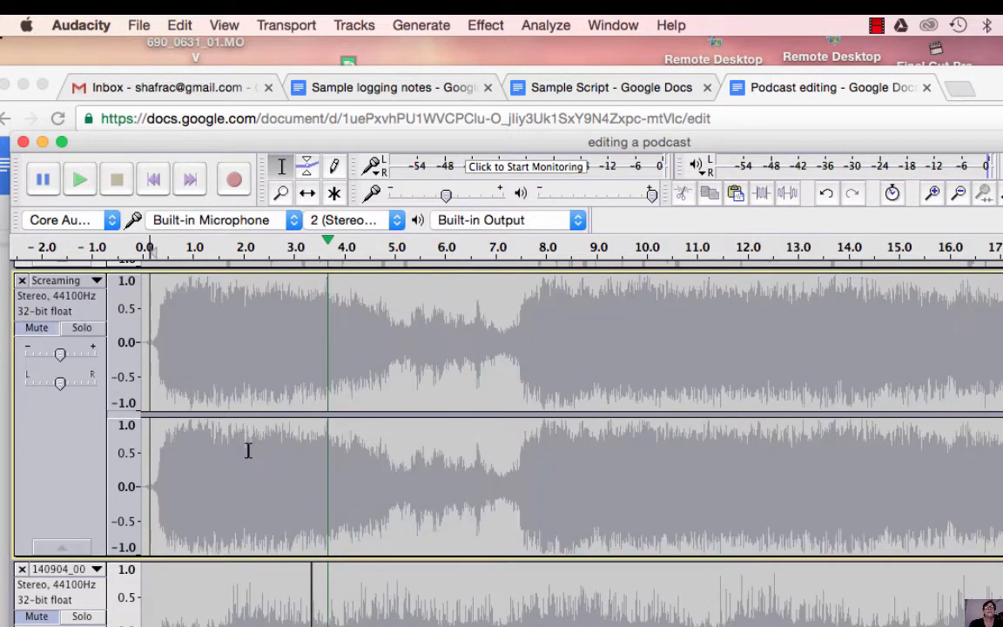
- Import the music file bensoun...ning.mp3 from the Downloads folder as a new track below the others
scroll(252, 453, "down", 2)
scroll(243, 409, "down", 3)
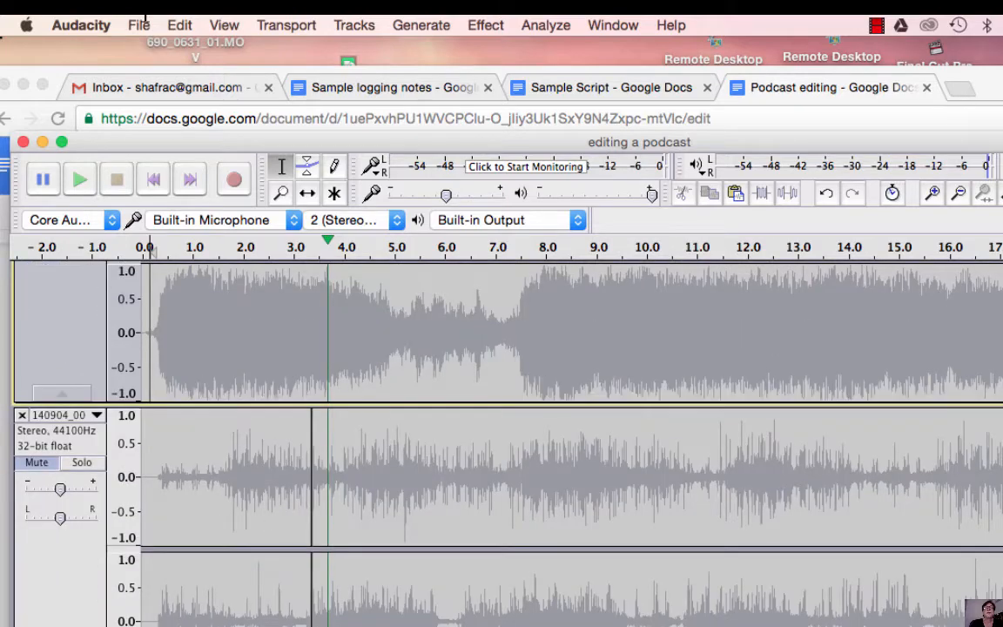
left_click(140, 26)
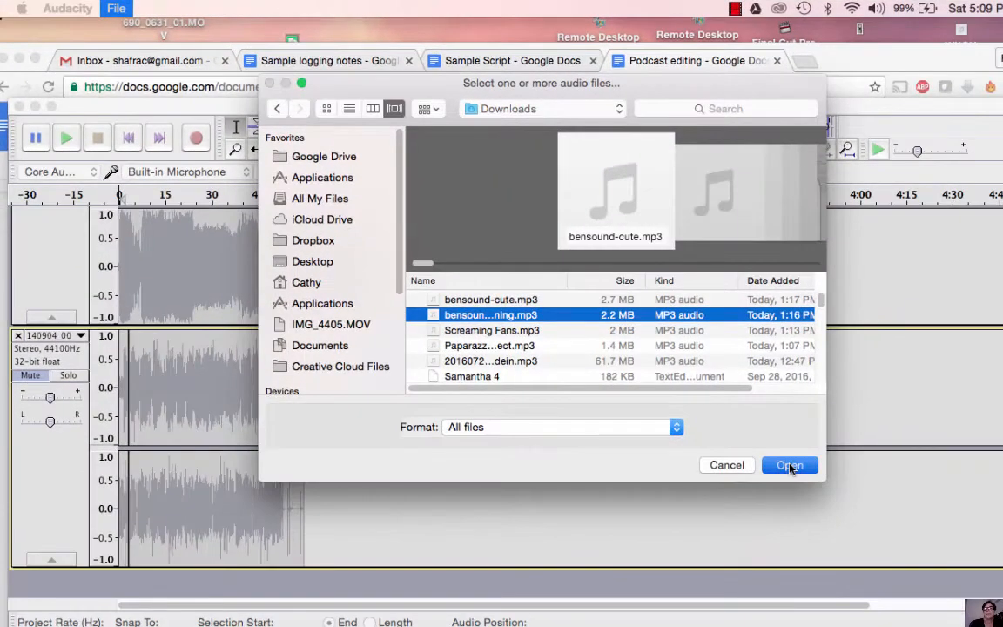
left_click(937, 565)
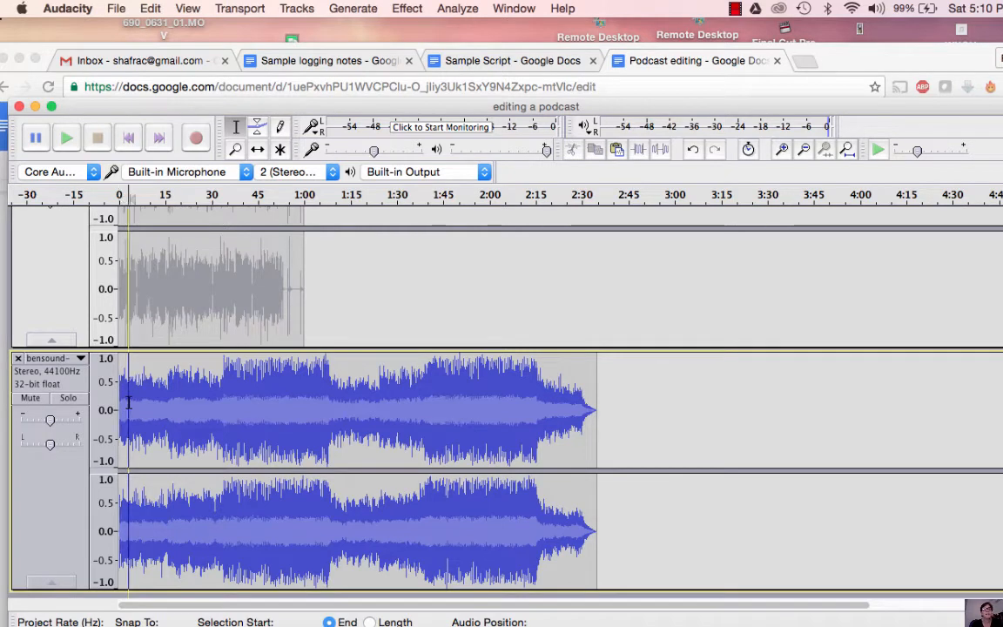
- Audition the opening of the imported bensound music track, stop playback and mute the track
key("space")
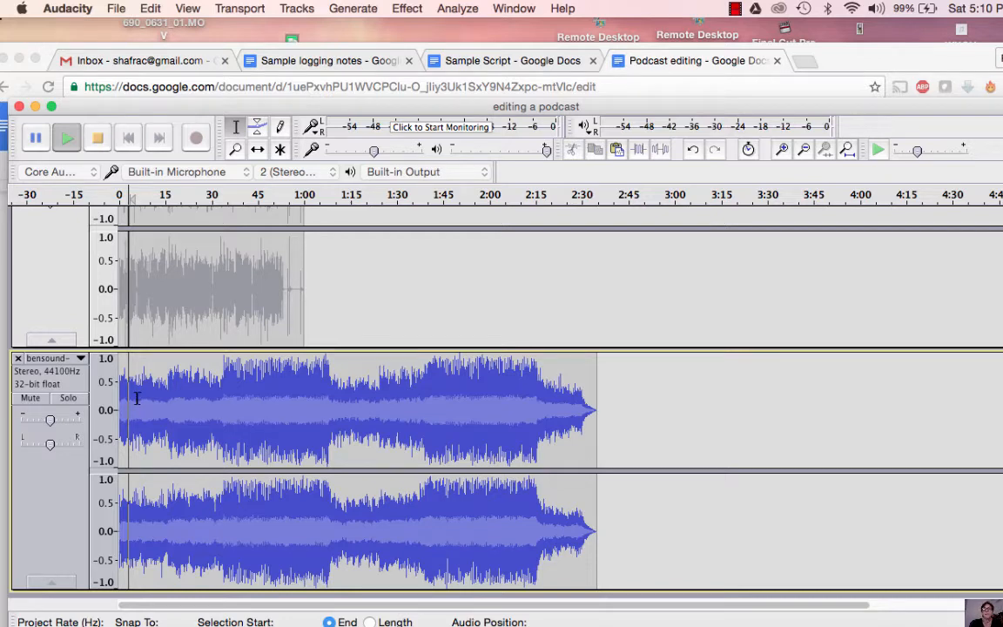
key("space")
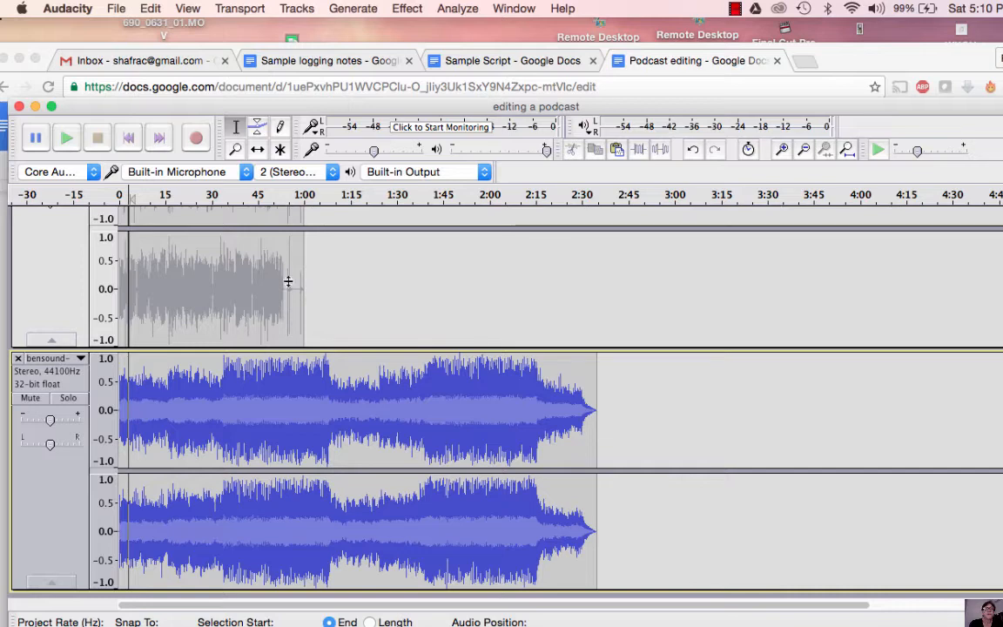
scroll(279, 299, "up", 10)
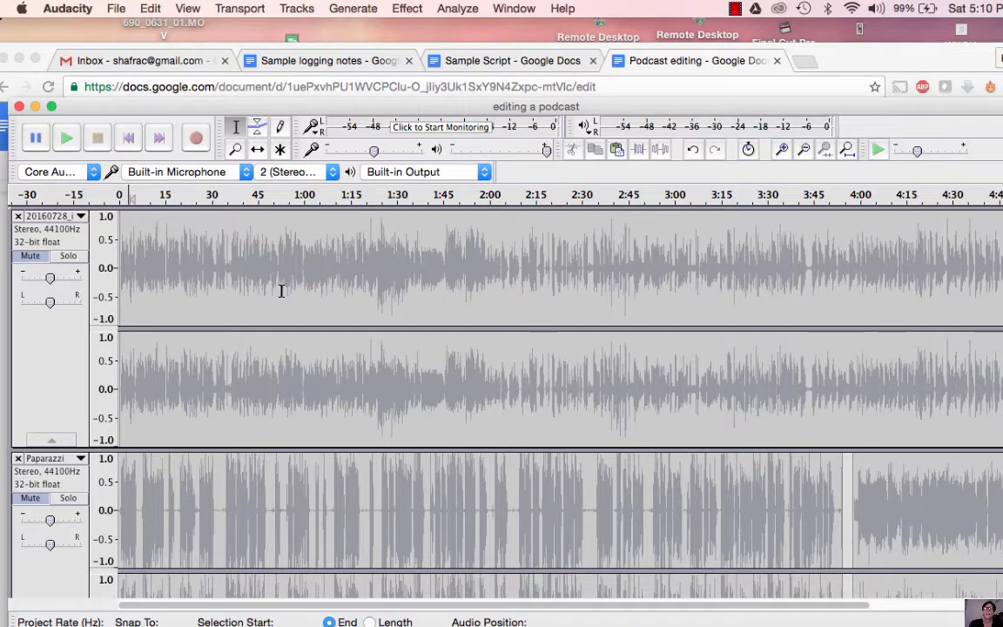
scroll(281, 290, "down", 6)
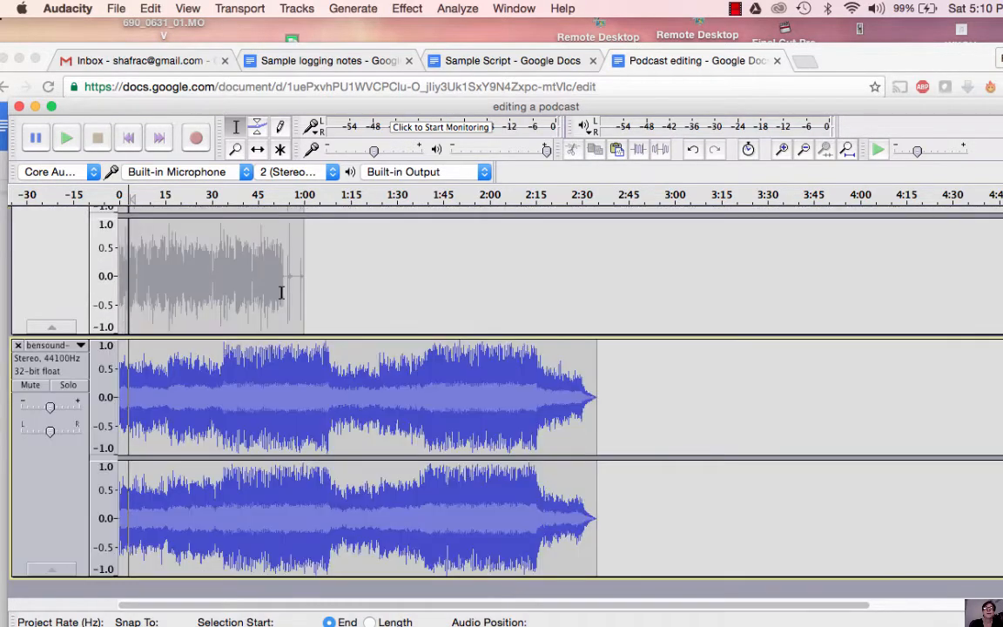
left_click(30, 385)
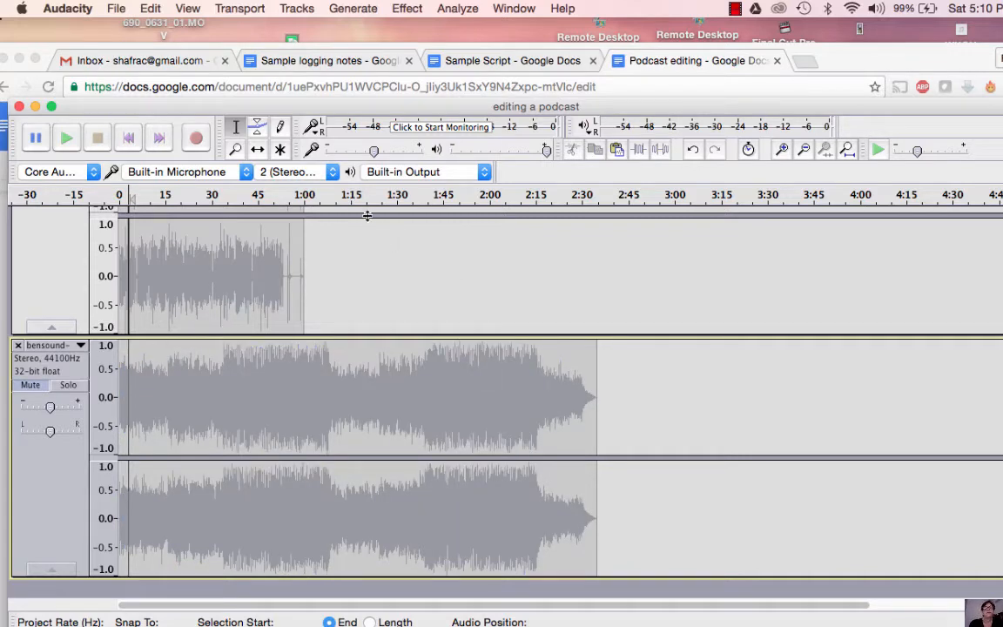
- Add a new empty stereo track below the bensound music track
left_click(297, 10)
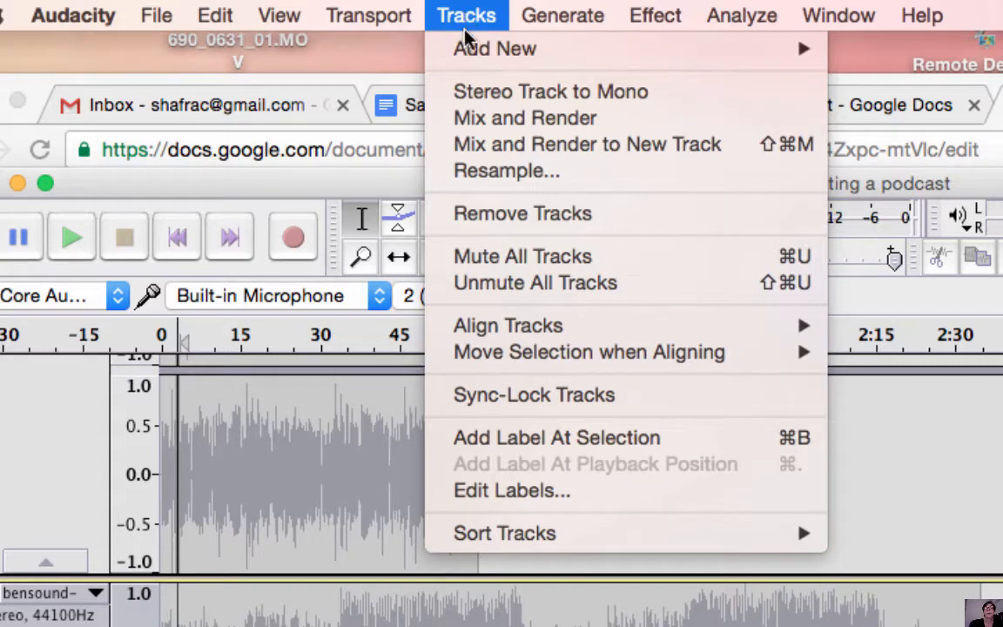
mouse_move(471, 51)
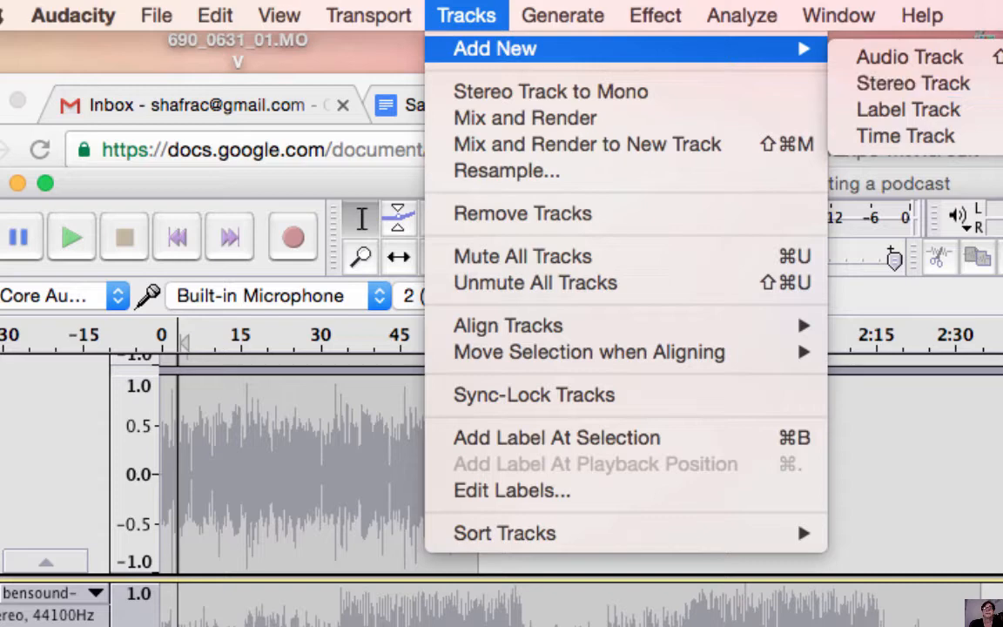
left_click(899, 100)
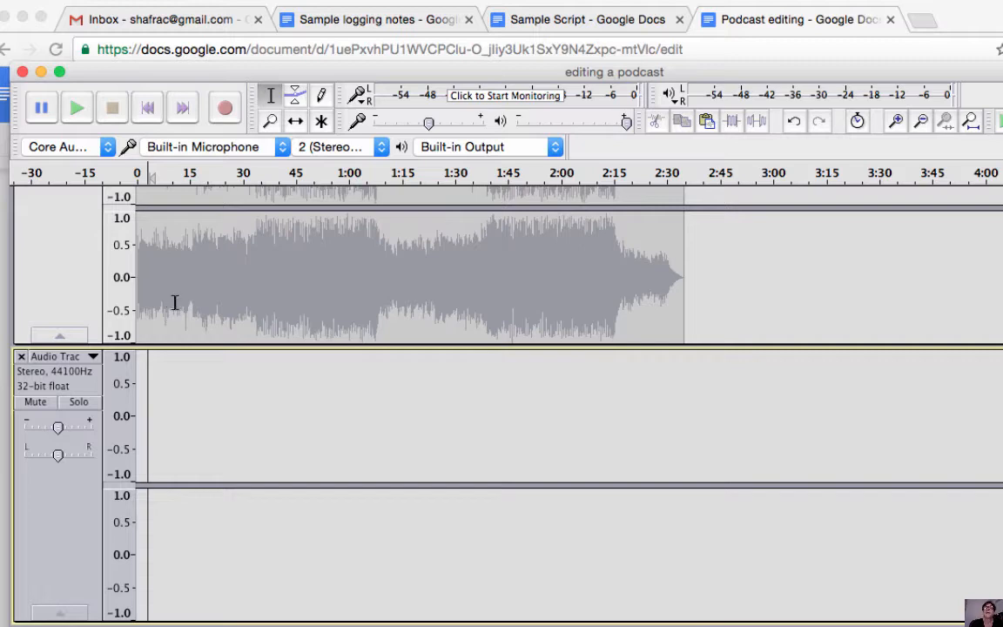
- Switch to the Sample Script document in Chrome and read the first host line at its beginning
left_click(581, 26)
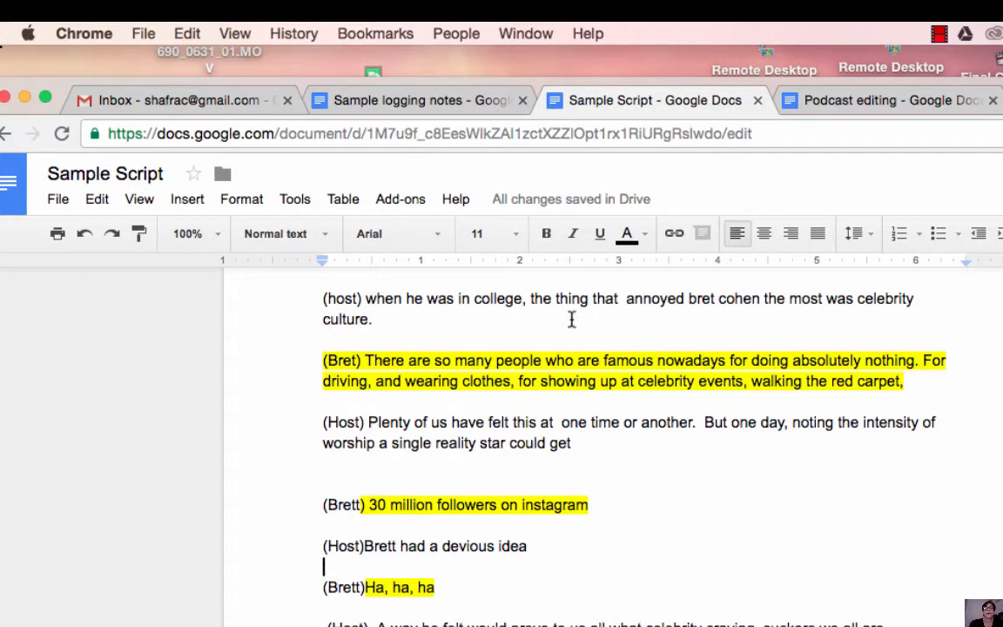
left_click(477, 219)
scroll(487, 329, "up", 3)
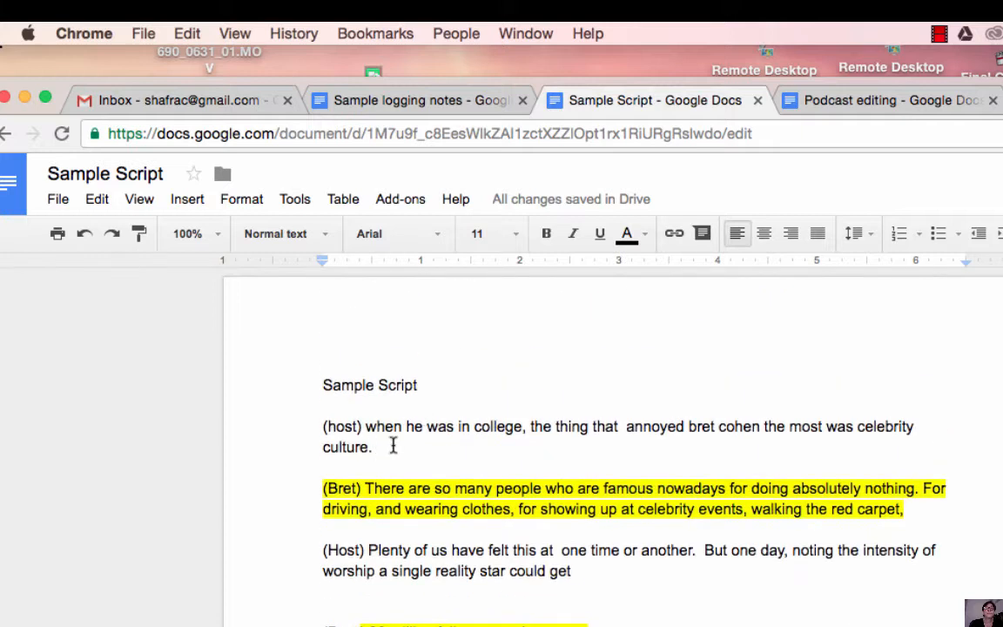
left_click_drag(360, 426, 404, 444)
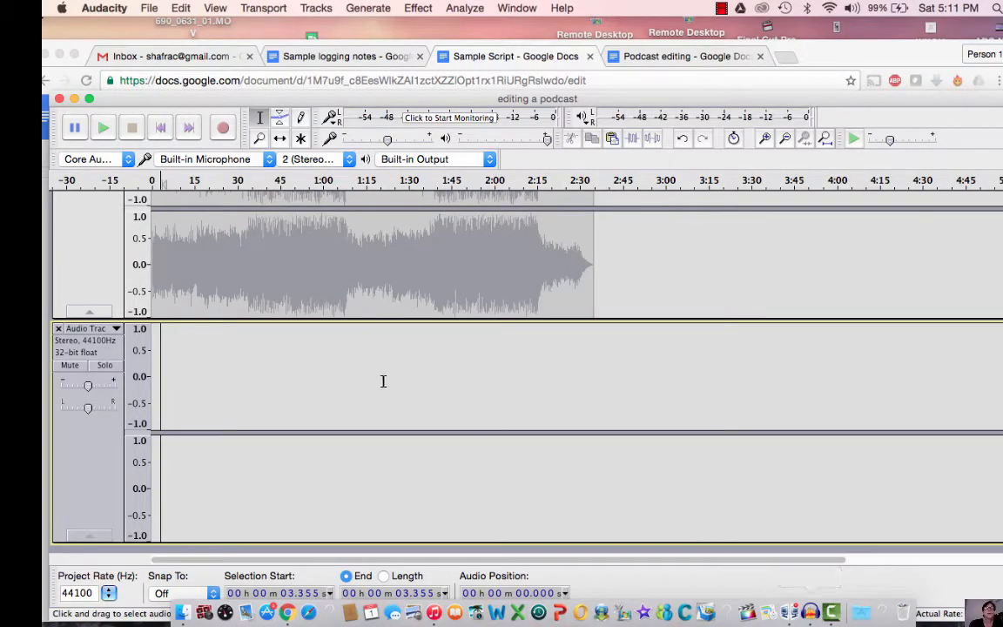
- Back in Audacity, unmute the Paparazzi track, play its opening host line, and stop playback with the timeline magnified
scroll(383, 380, "up", 10)
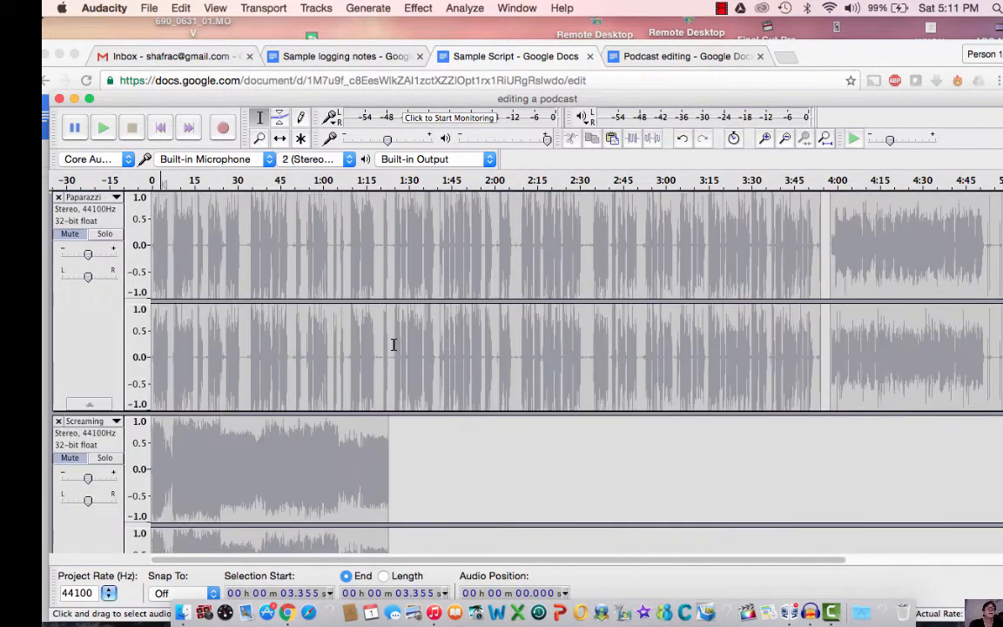
scroll(394, 344, "up", 4)
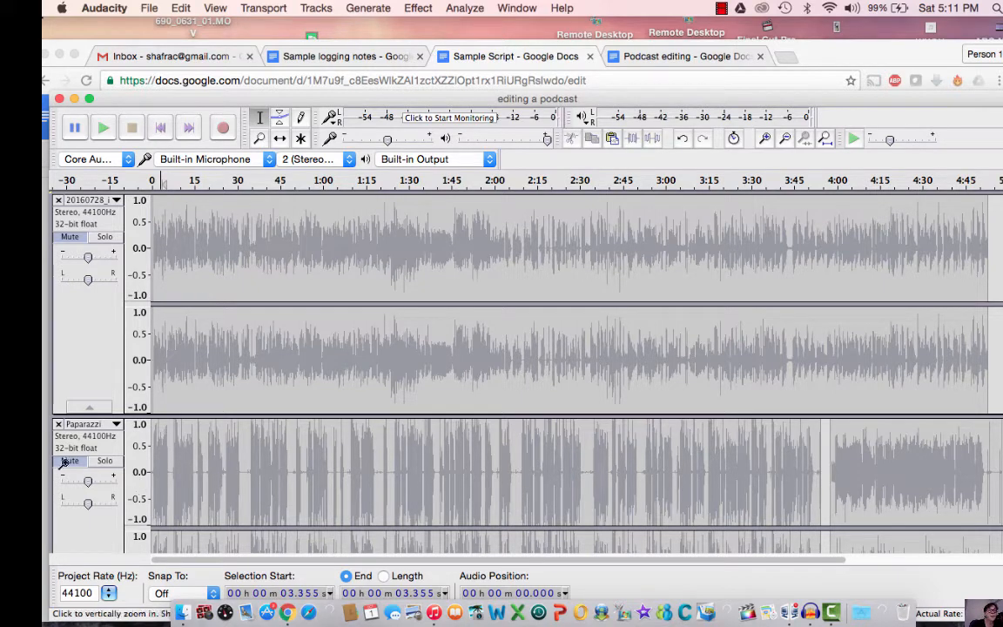
left_click(85, 446)
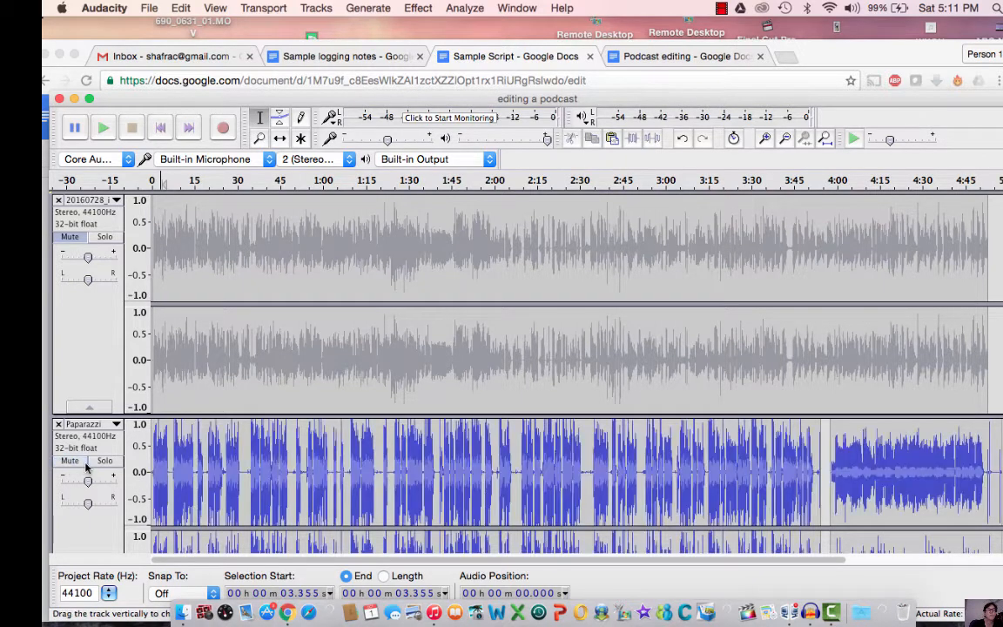
left_click(154, 472)
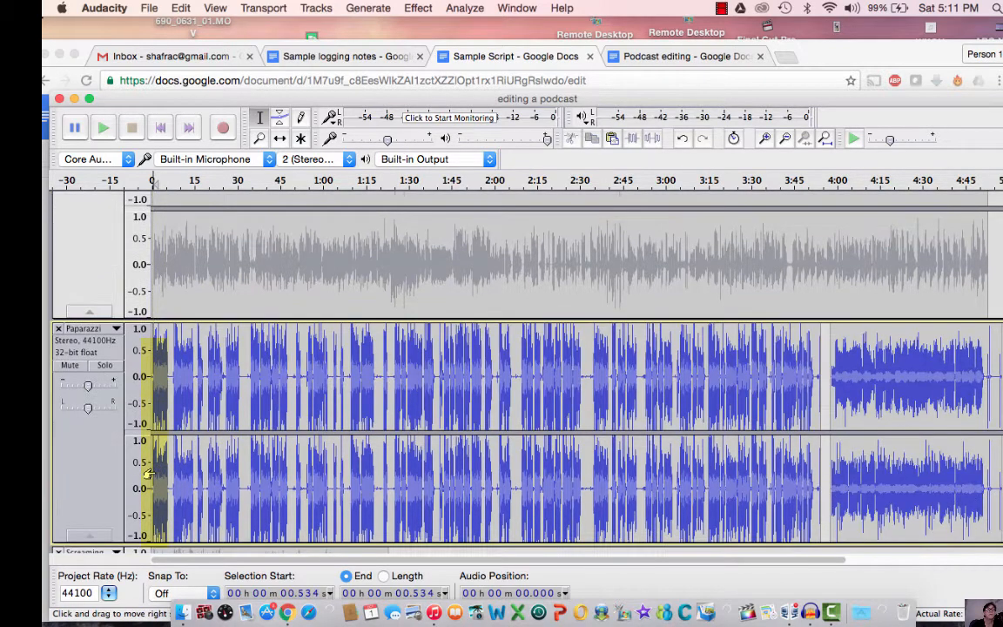
key("space")
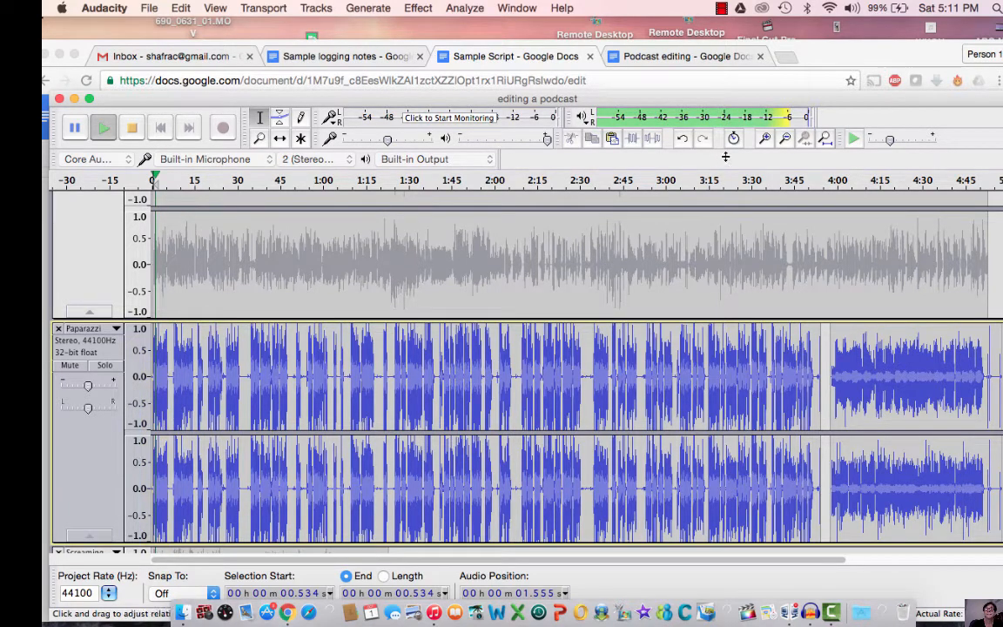
left_click(764, 139)
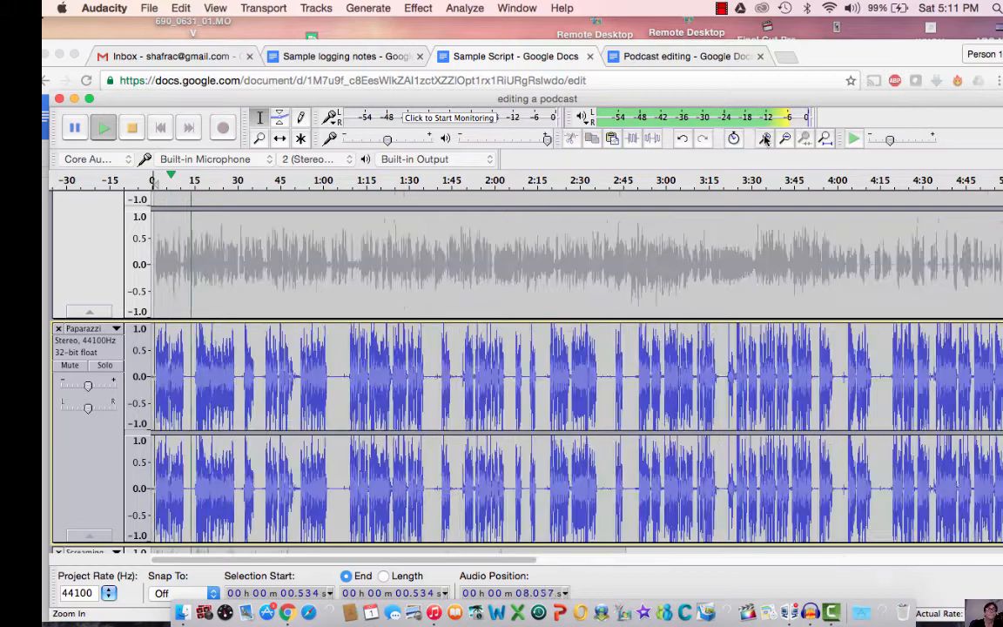
key("ctrl+1")
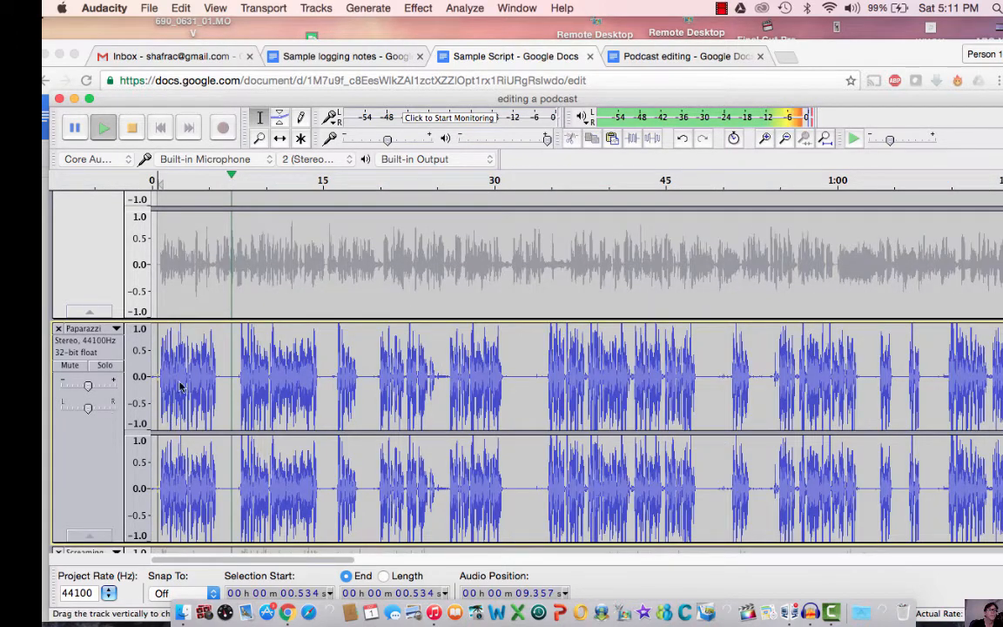
key("space")
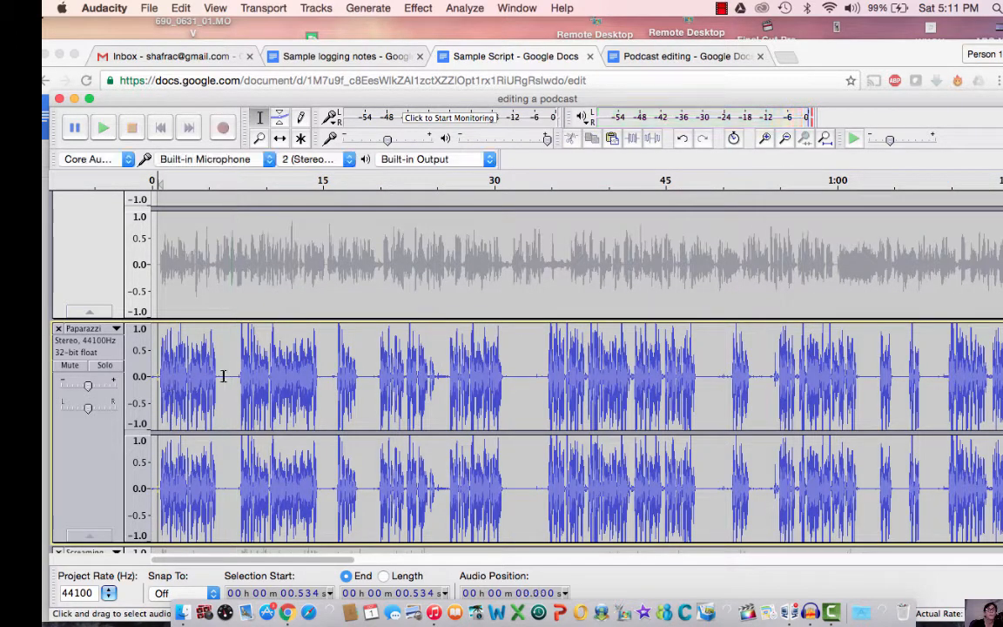
- Copy the Paparazzi track's first passage, from about 0.5 to 6.0 seconds, and paste it into the new stereo track at 0.534 seconds
left_click_drag(218, 374, 156, 376)
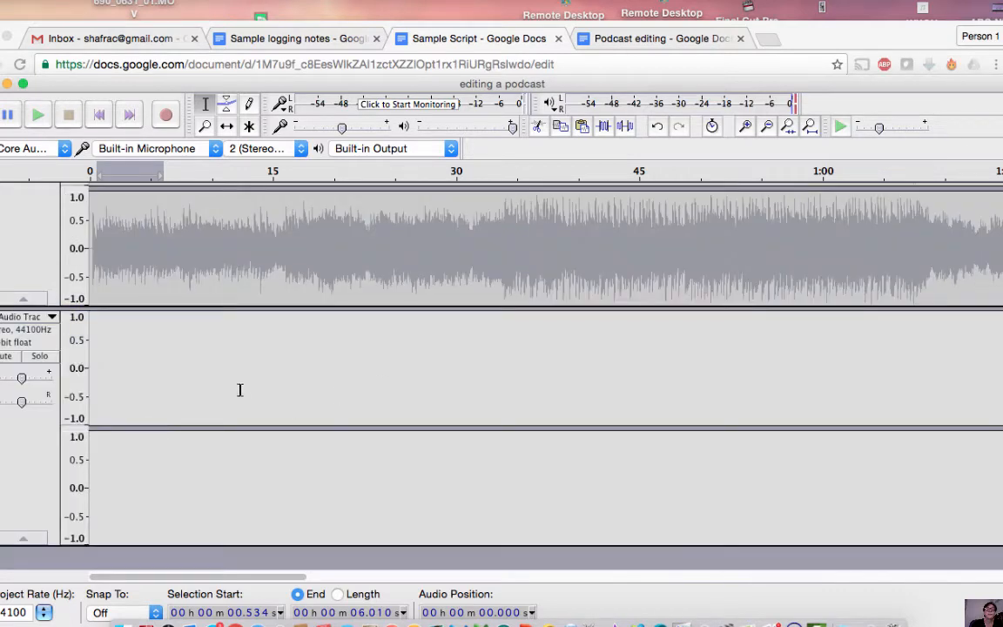
left_click(92, 355)
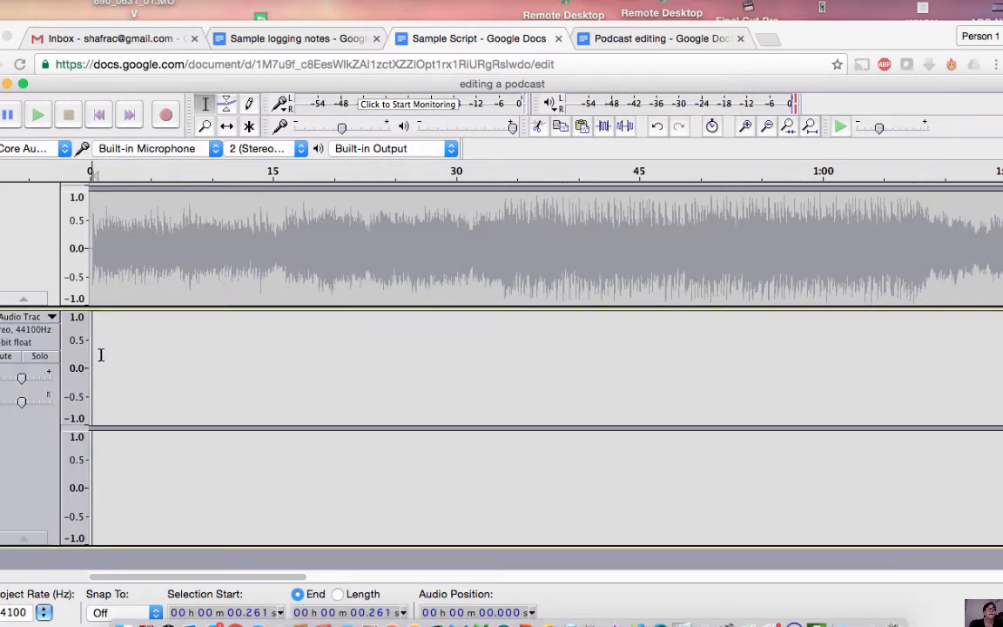
left_click(102, 353)
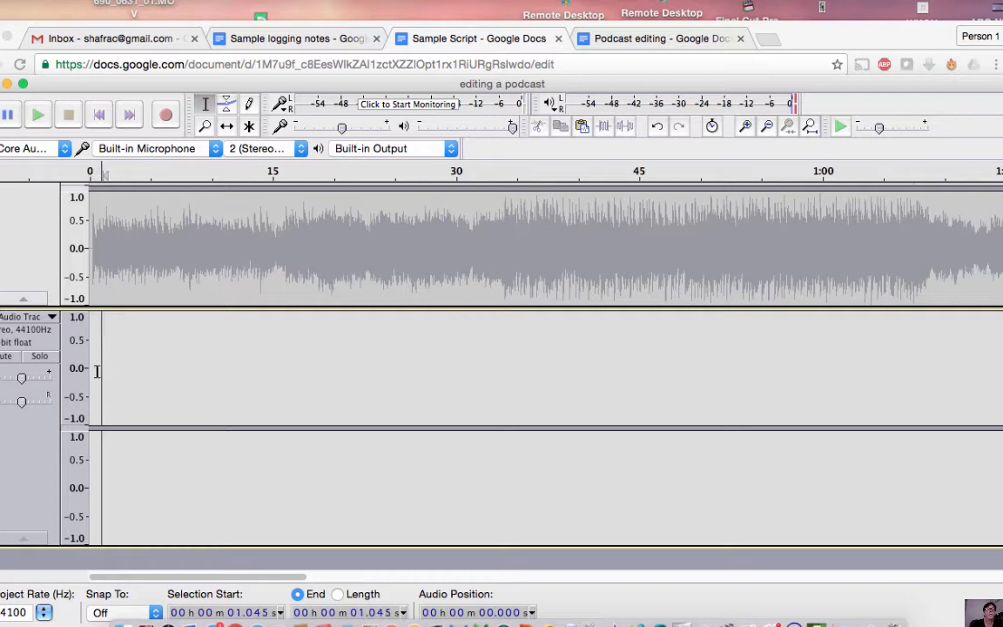
left_click(96, 364)
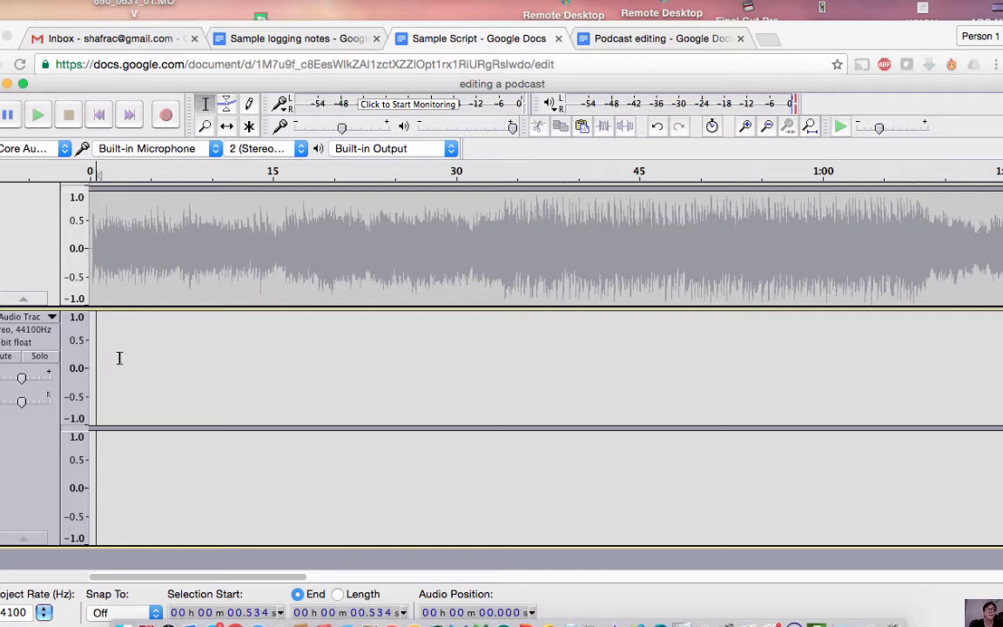
key("super+v")
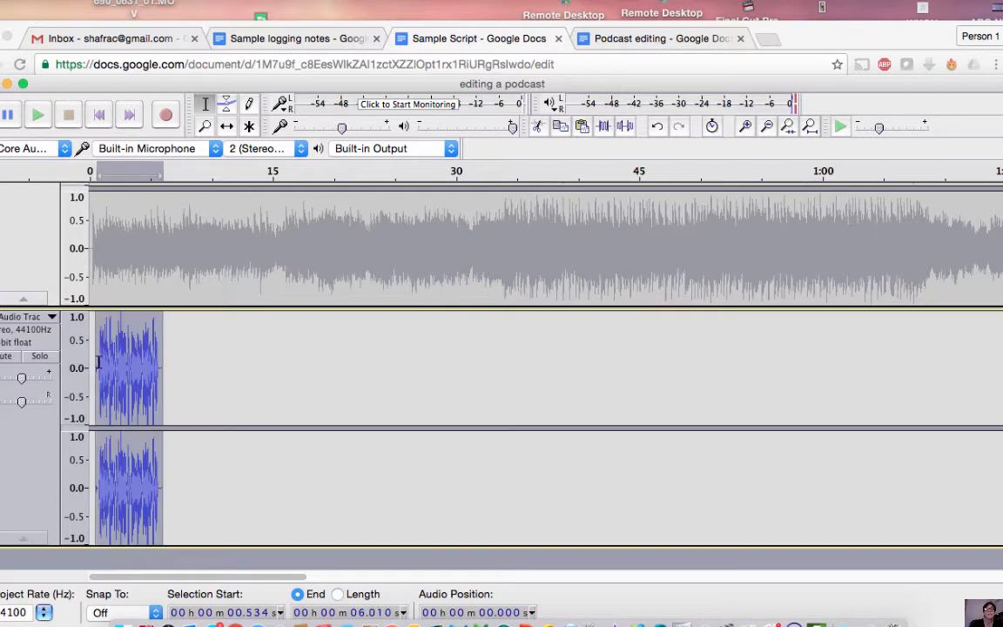
- Mute the Paparazzi source track again
scroll(106, 310, "up", 5)
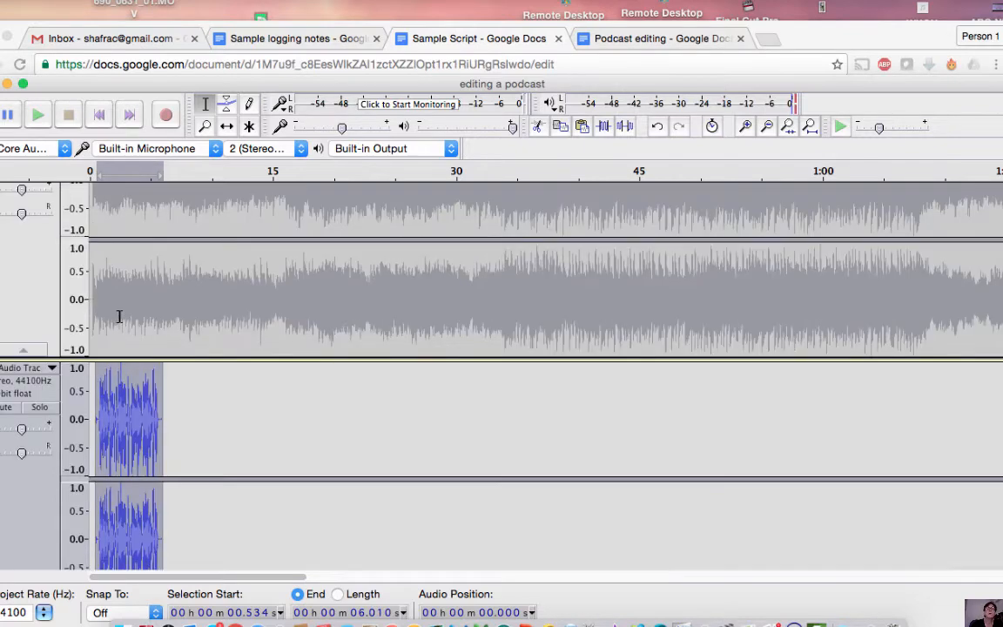
scroll(104, 296, "up", 4)
scroll(93, 272, "up", 6)
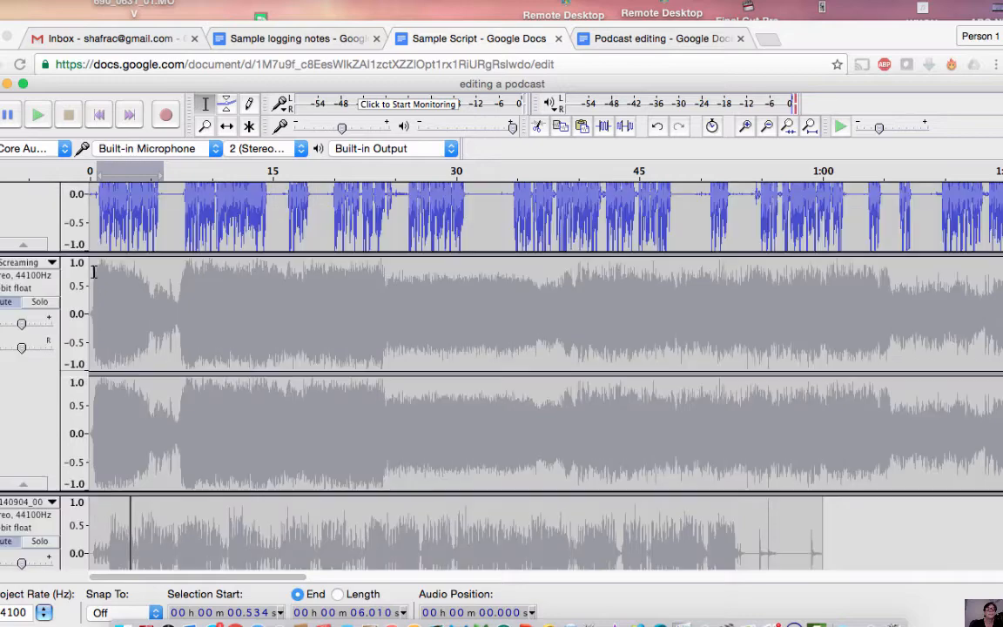
scroll(93, 271, "up", 5)
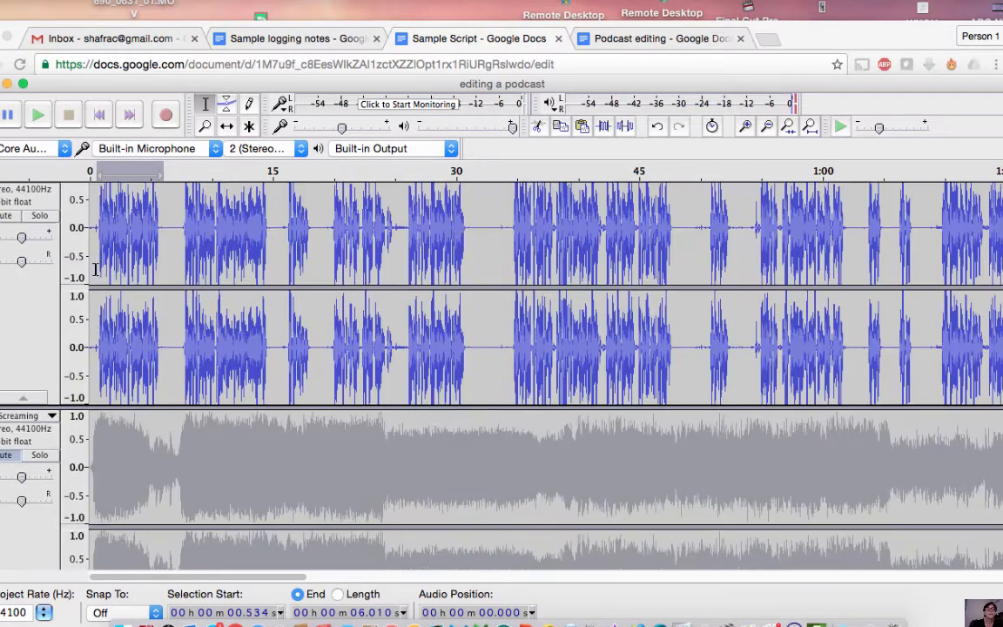
scroll(4, 283, "up", 5)
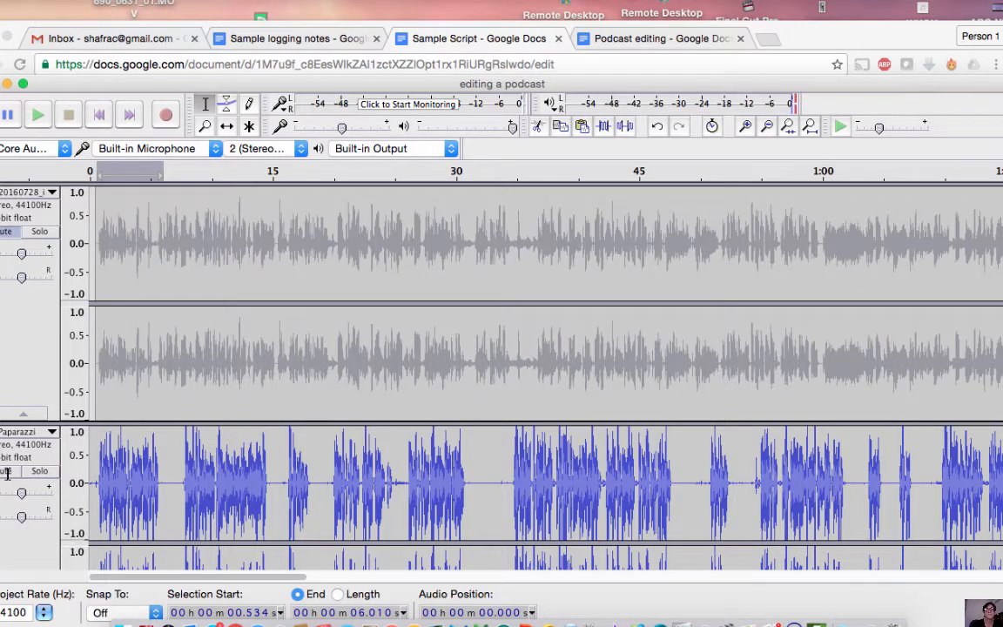
left_click(7, 471)
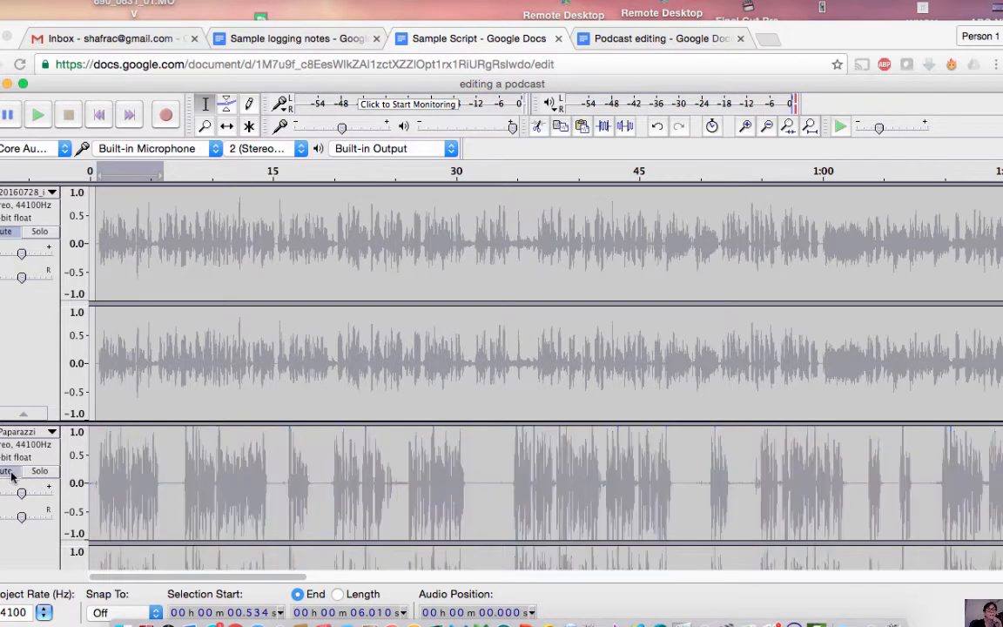
- Play the pasted host clip in the new stereo track from its start, and check the Sample Script document in Chrome
scroll(141, 477, "down", 6)
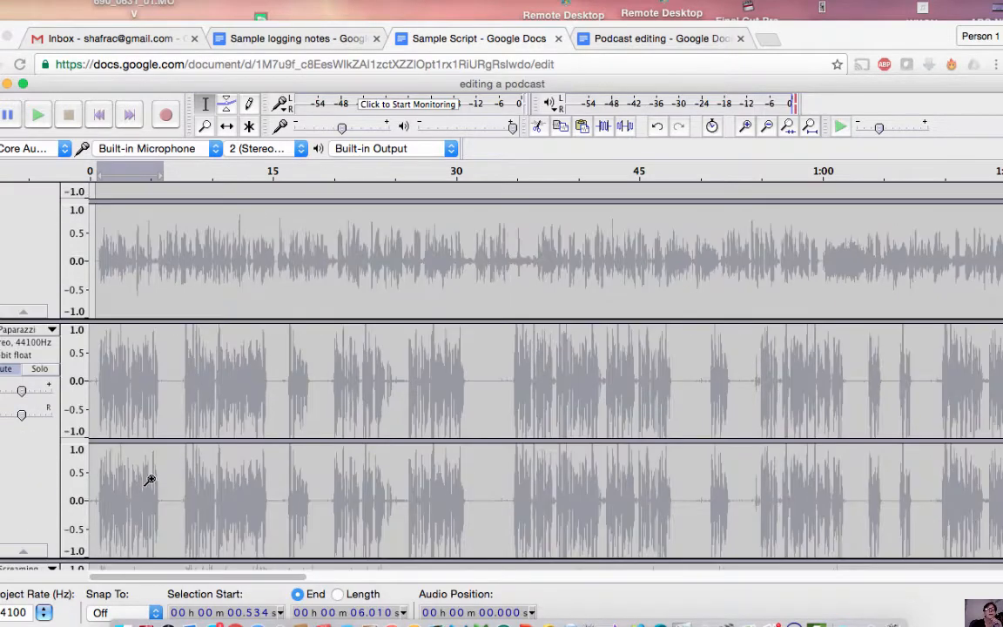
scroll(138, 426, "down", 4)
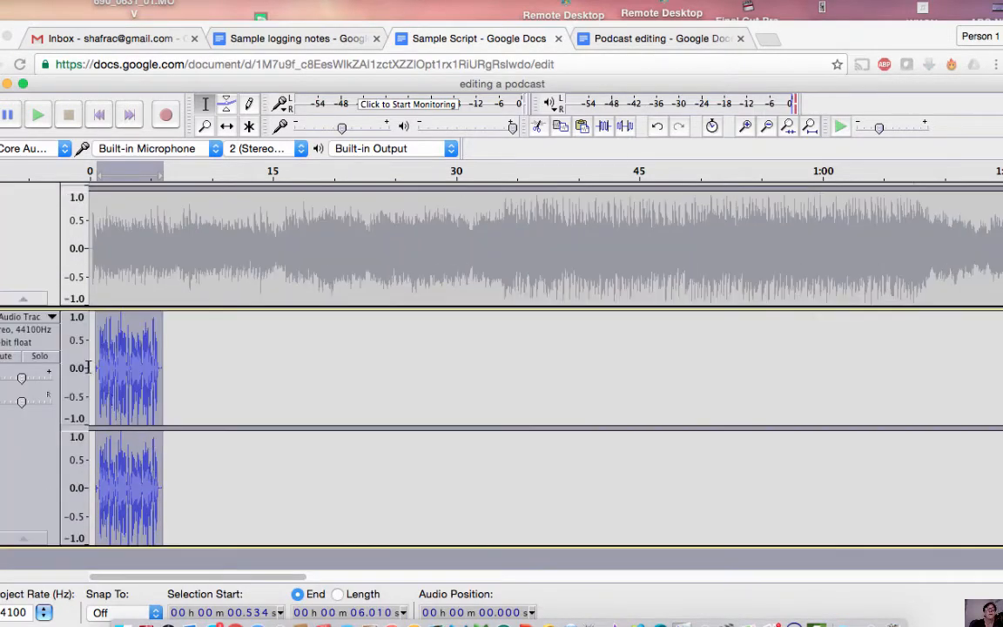
left_click(121, 327)
key("space")
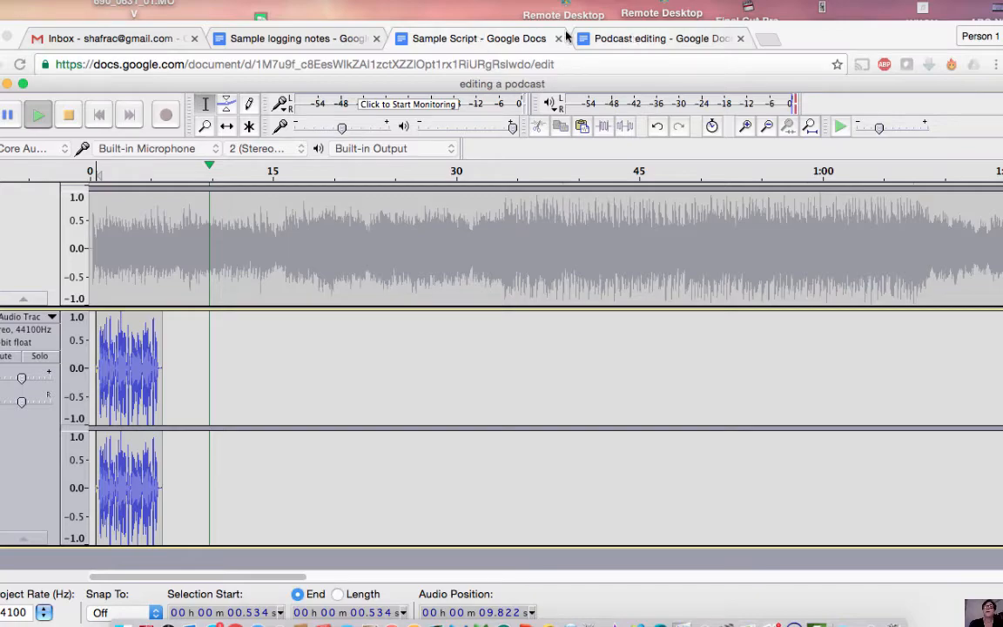
left_click(494, 40)
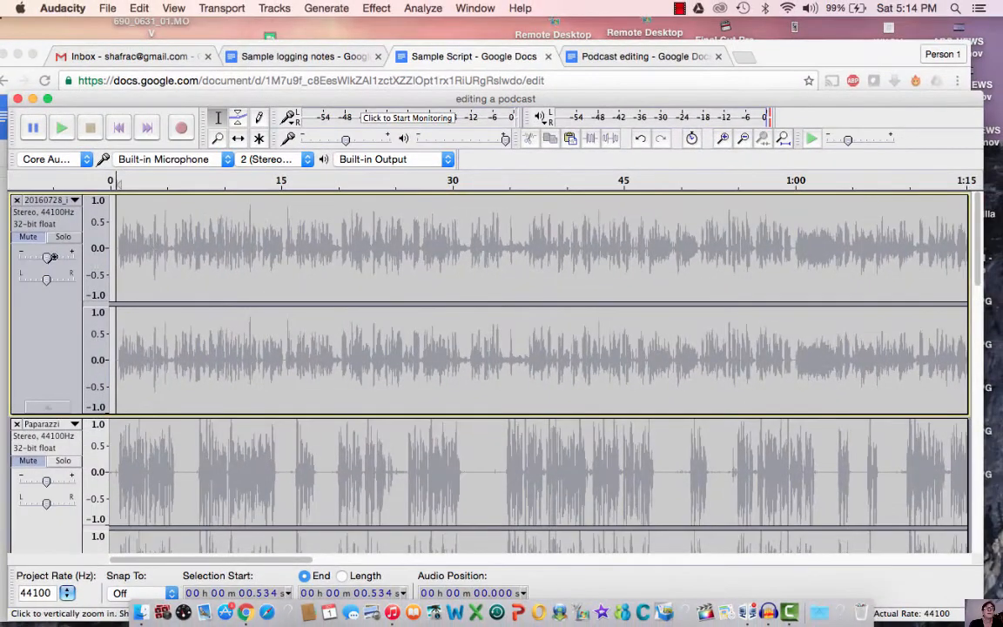
- In Audacity, unmute the 20160728_i interview track, play its opening from about 0.5 seconds, and stop playback
left_click(22, 217)
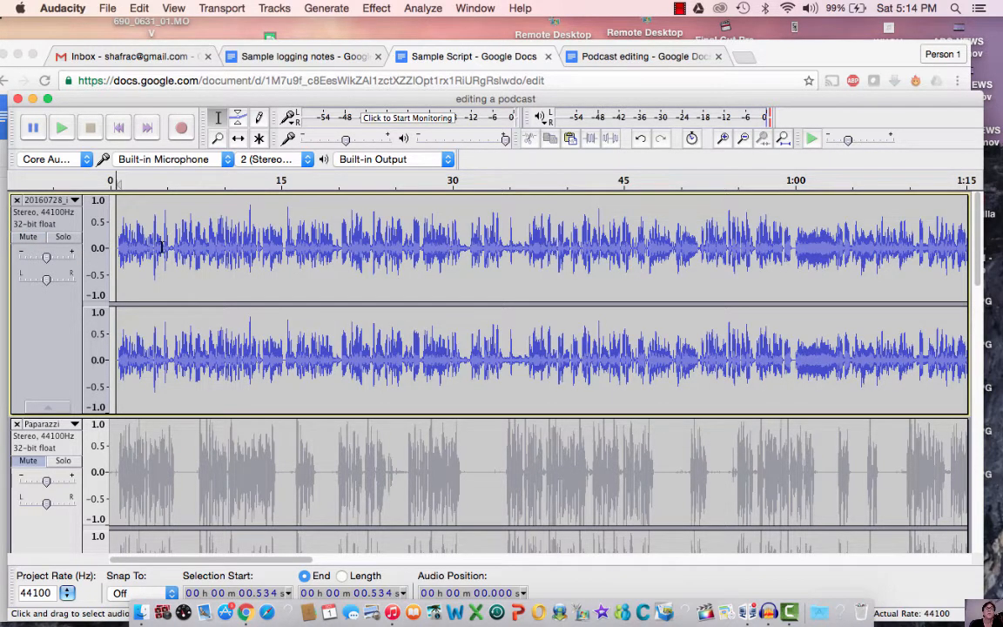
left_click(152, 223)
key("space")
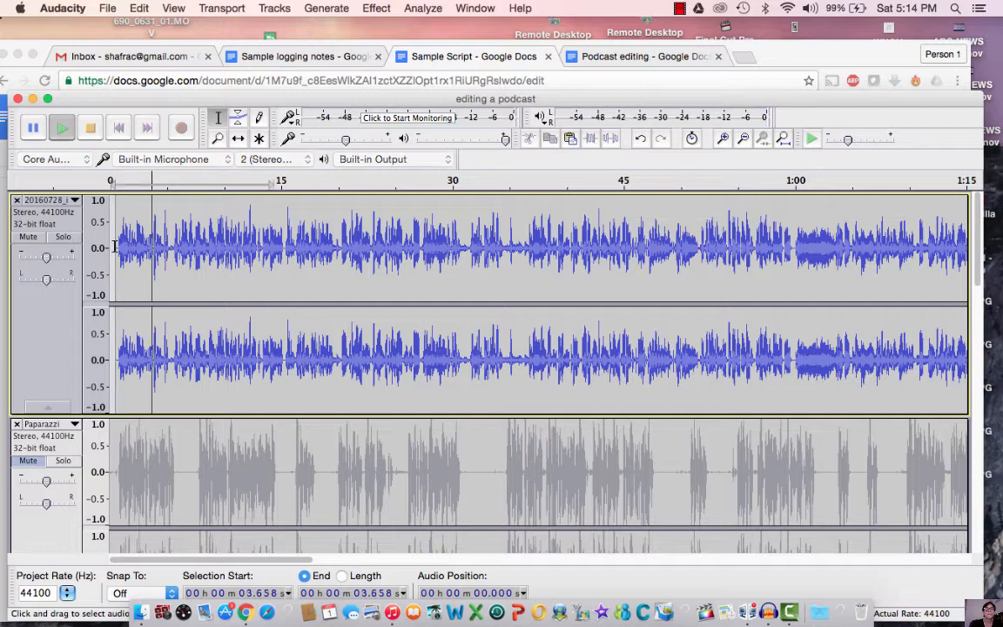
left_click(117, 248)
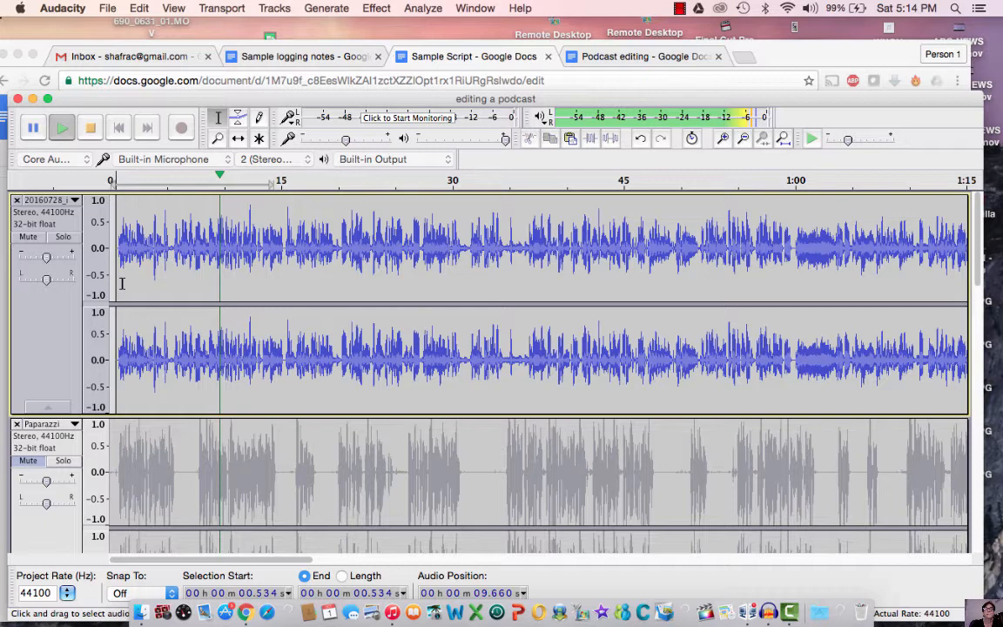
key("space")
left_click(248, 246)
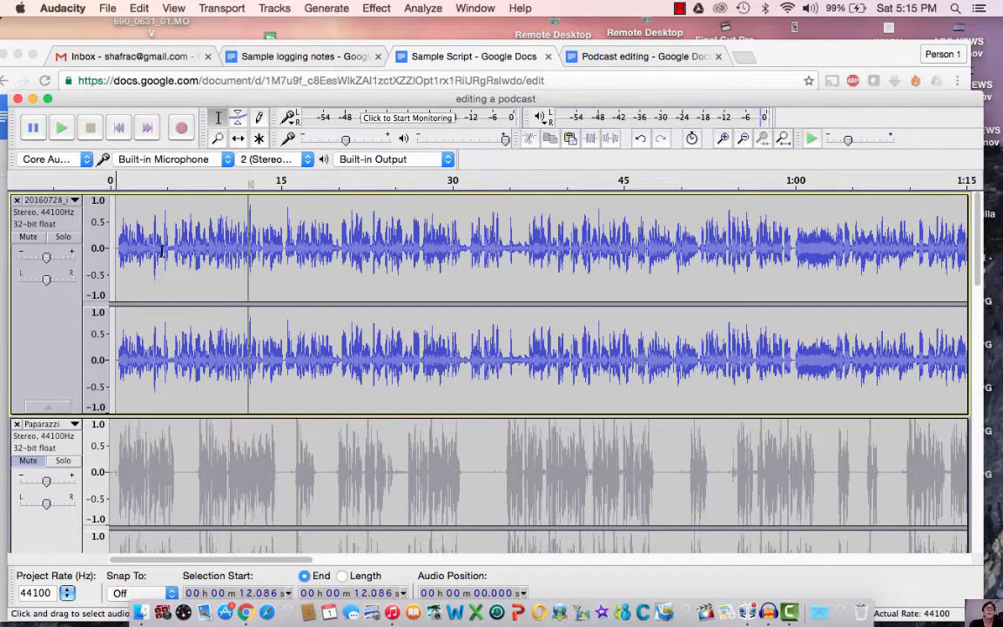
- Copy the first 12.086 seconds of the 20160728_i interview track and paste them into the new stereo track at 6.272 seconds
left_click_drag(248, 249, 83, 229)
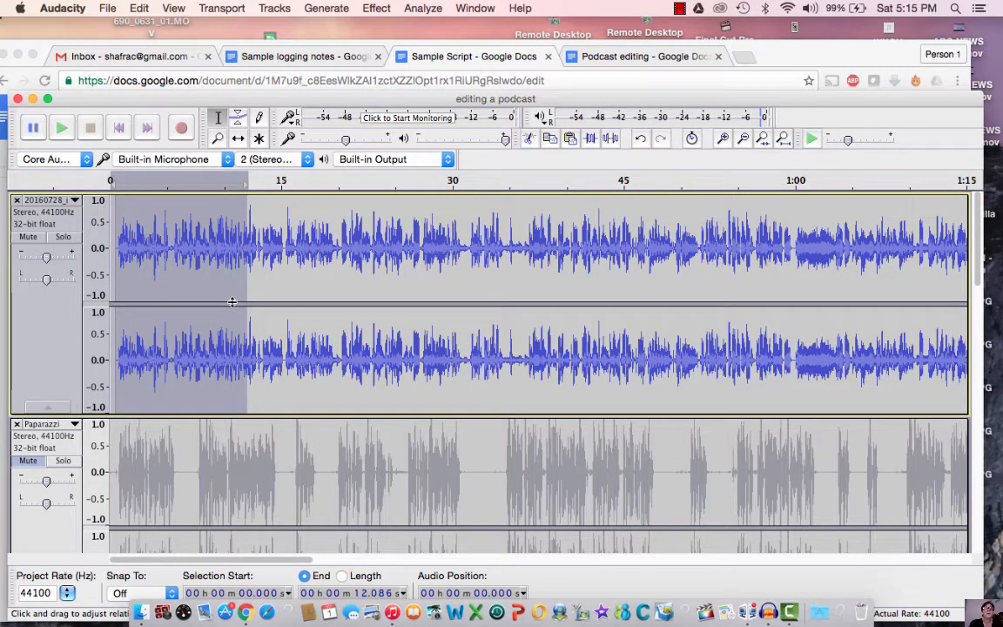
scroll(210, 273, "down", 2)
scroll(224, 322, "down", 2)
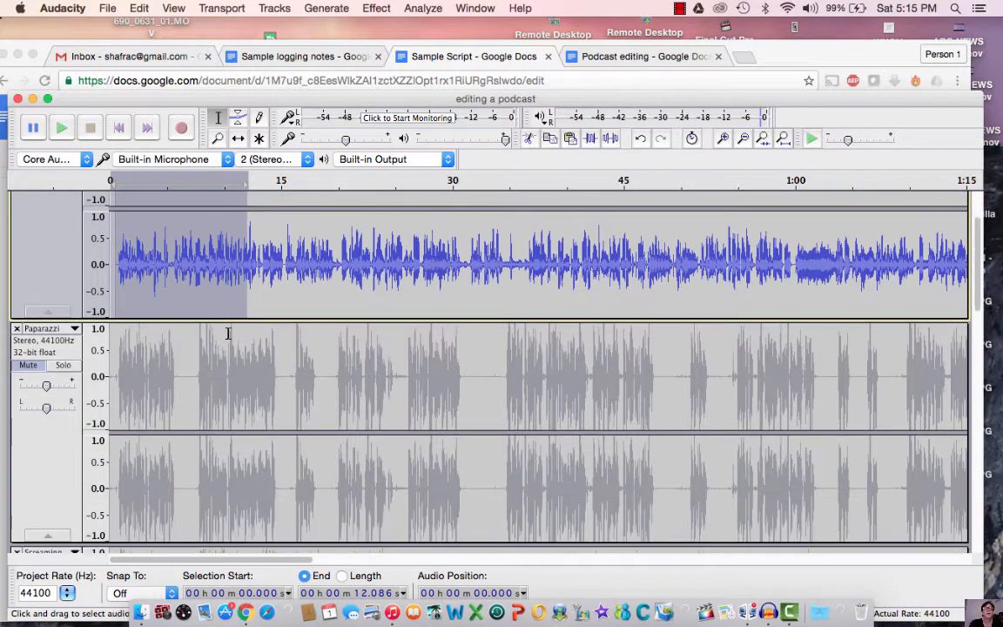
scroll(222, 336, "down", 3)
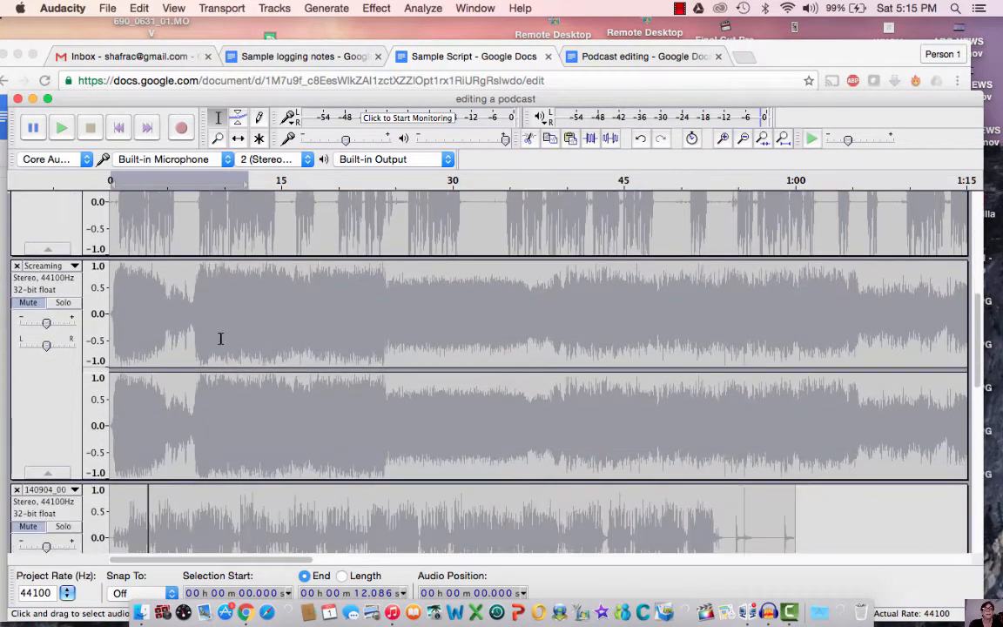
scroll(220, 337, "down", 3)
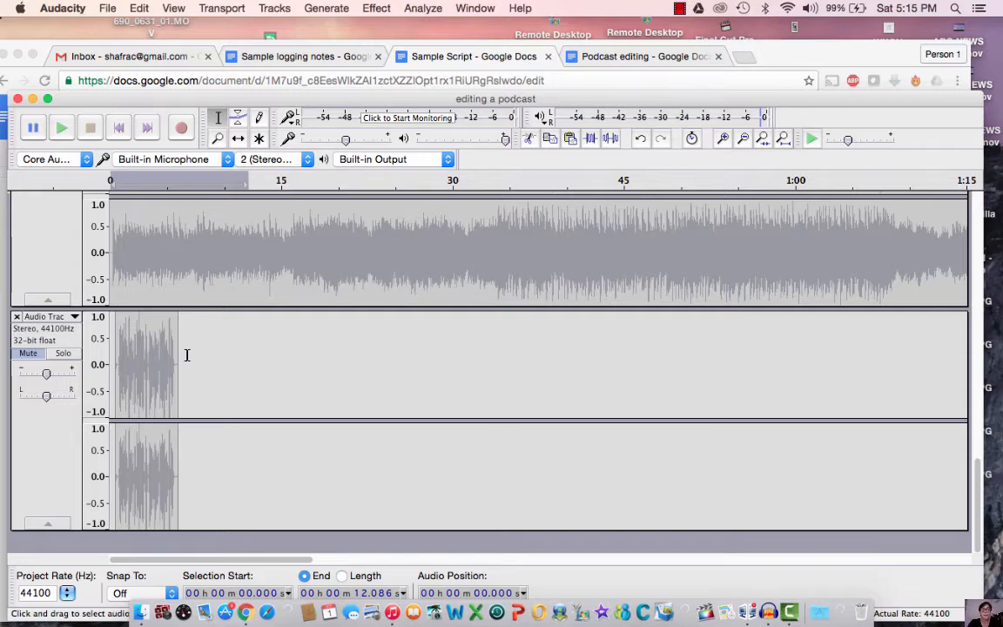
left_click(185, 355)
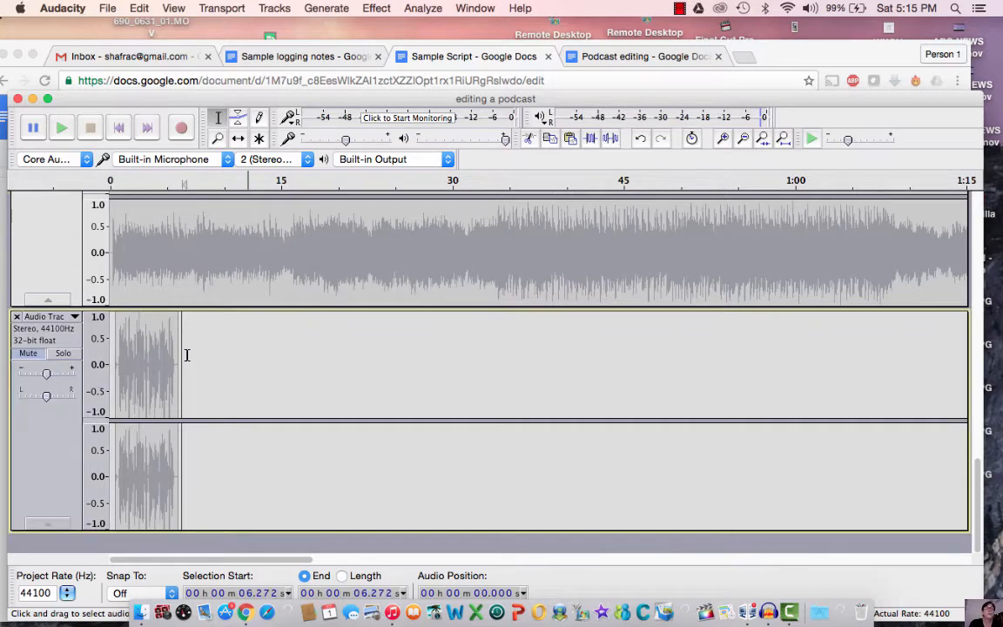
key("super+v")
- Time-shift the pasted interview clip earlier in the new stereo track so its selection starts at about 5.2 seconds
key("F5")
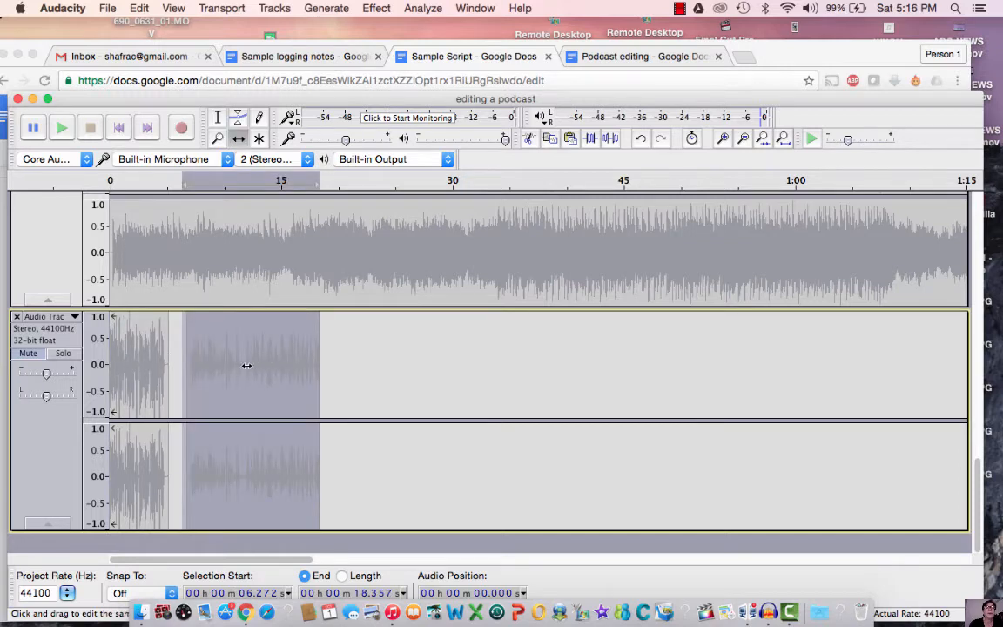
left_click_drag(231, 369, 225, 373)
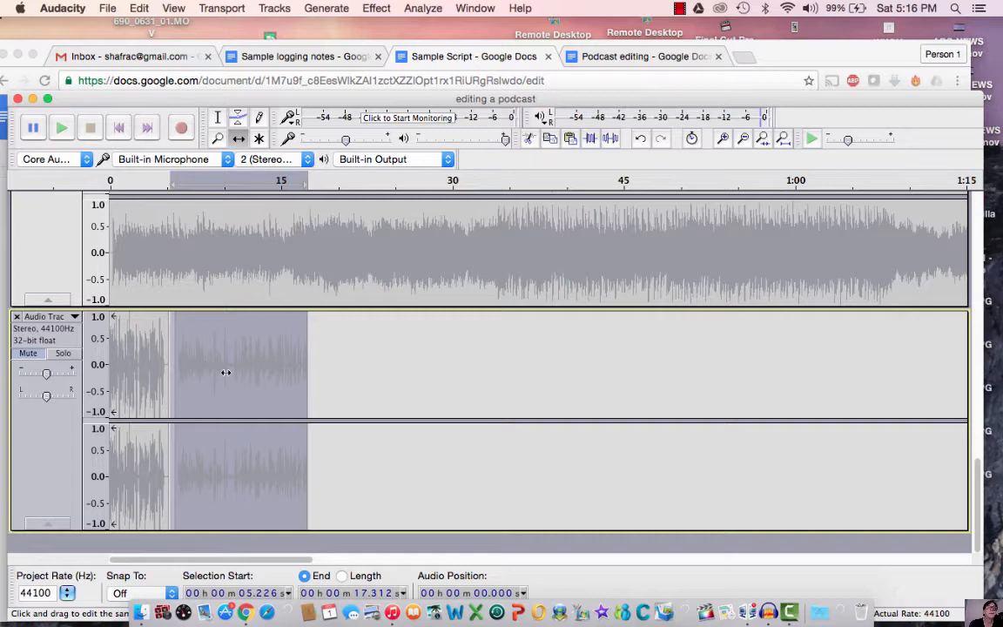
key("F1")
- Mute the 20160728_i interview track, unmute the new stereo track, and play the assembled clips from about 0.3 seconds
scroll(215, 266, "up", 6)
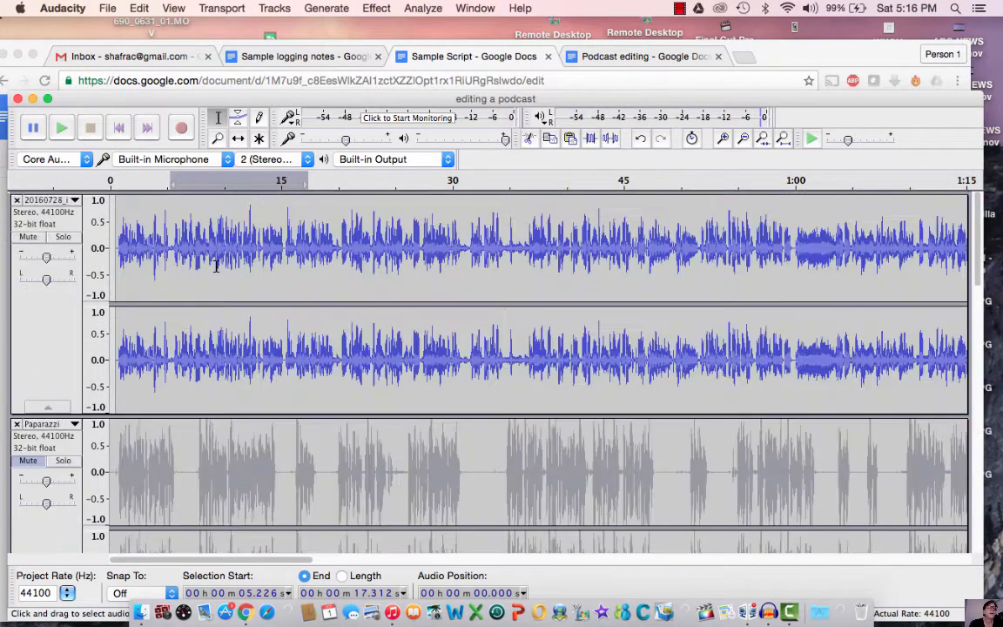
left_click(29, 237)
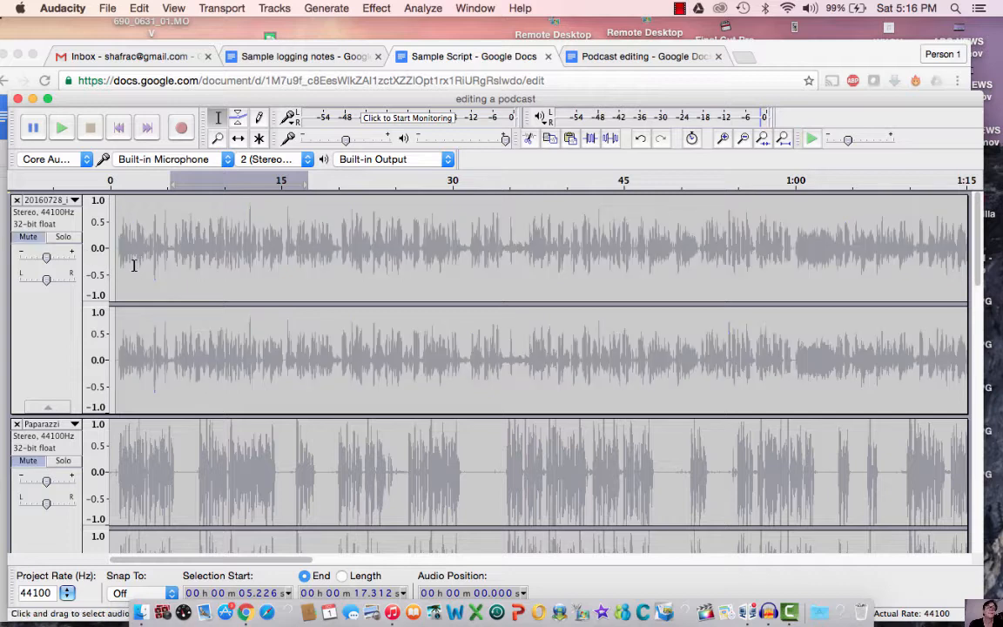
scroll(152, 307, "down", 6)
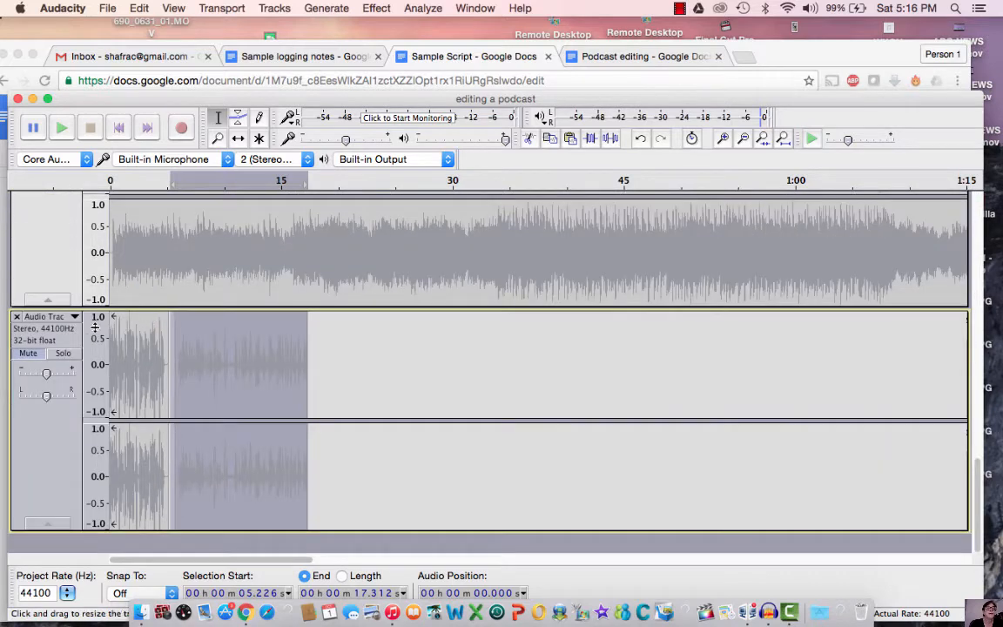
left_click(29, 353)
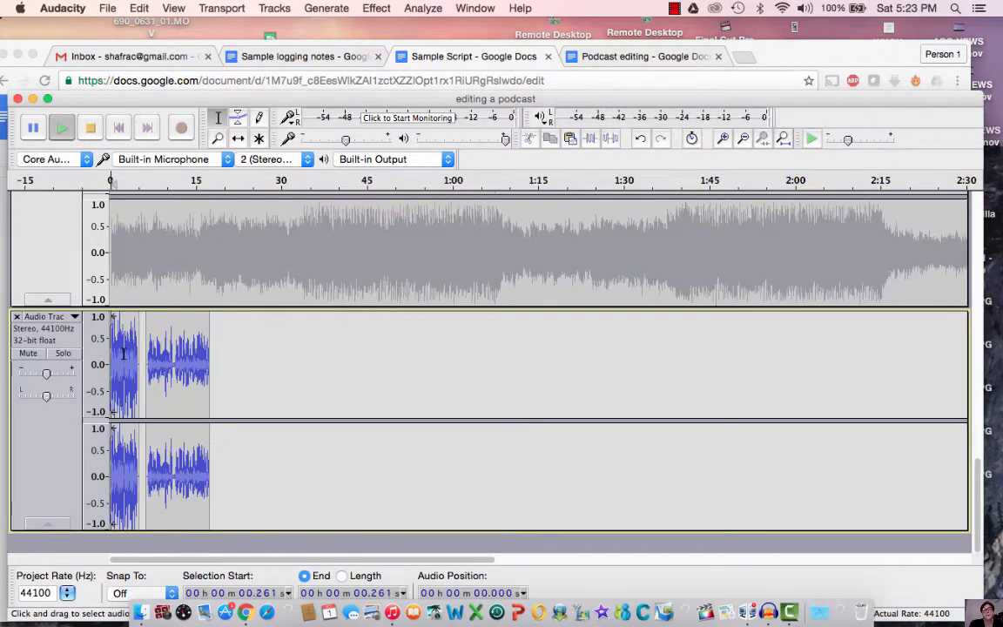
key("space")
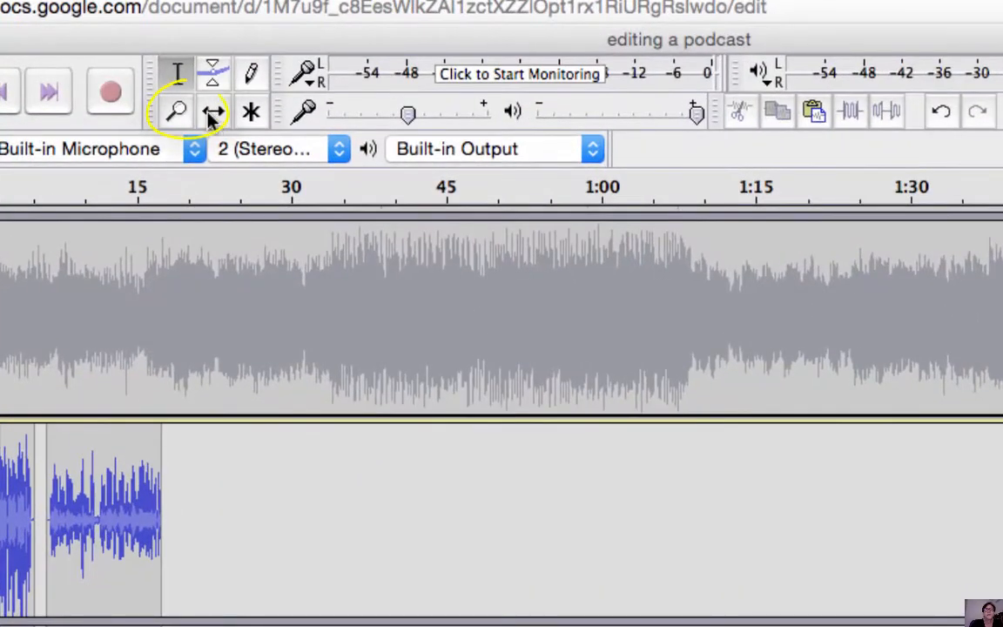
- Time-shift the interview clip in the new stereo track until it butts against the end of the host clip
left_click(213, 113)
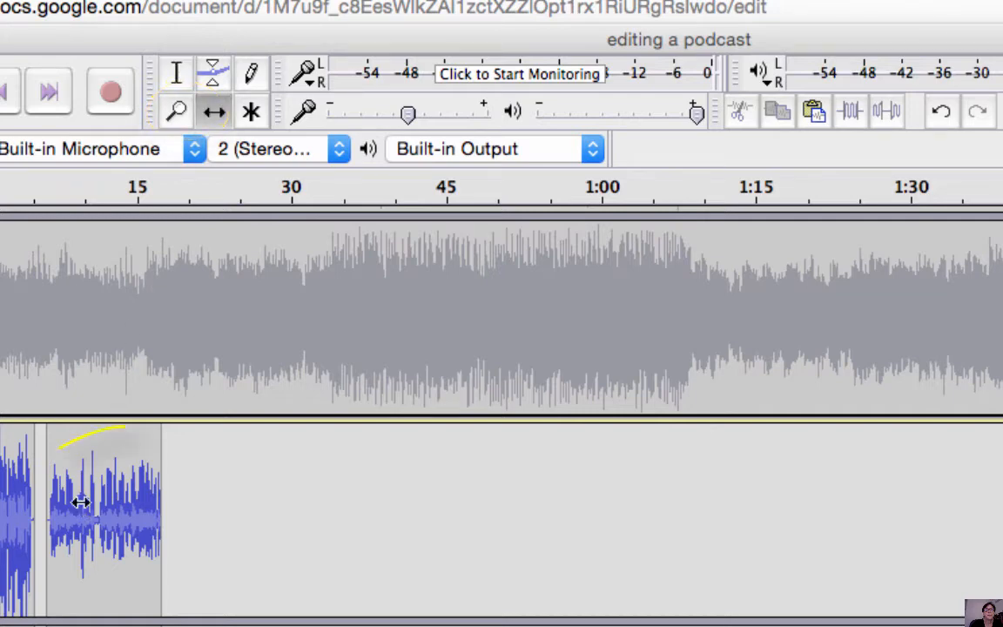
left_click_drag(78, 501, 77, 405)
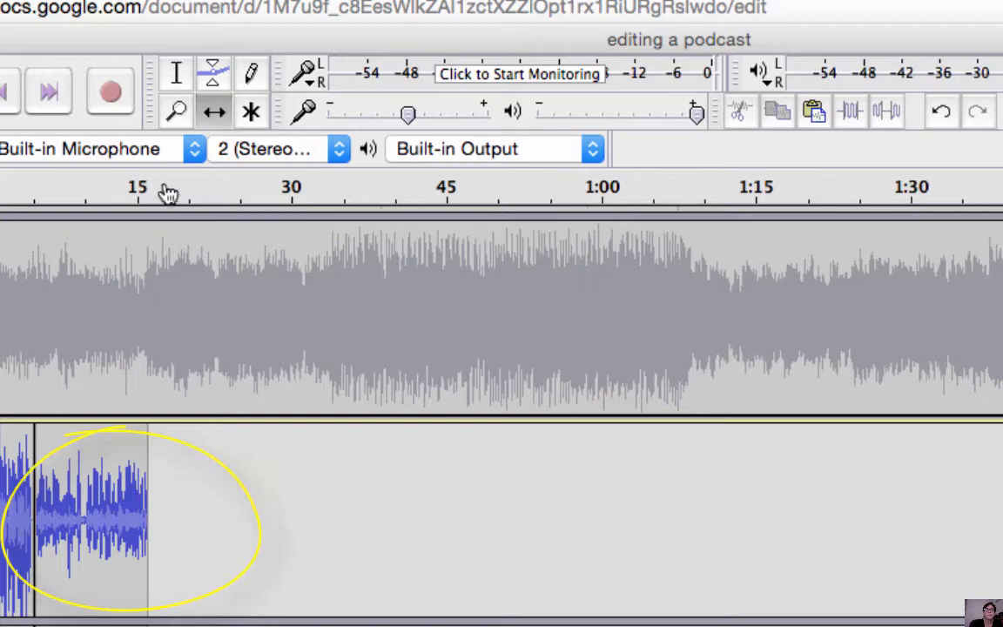
left_click(177, 76)
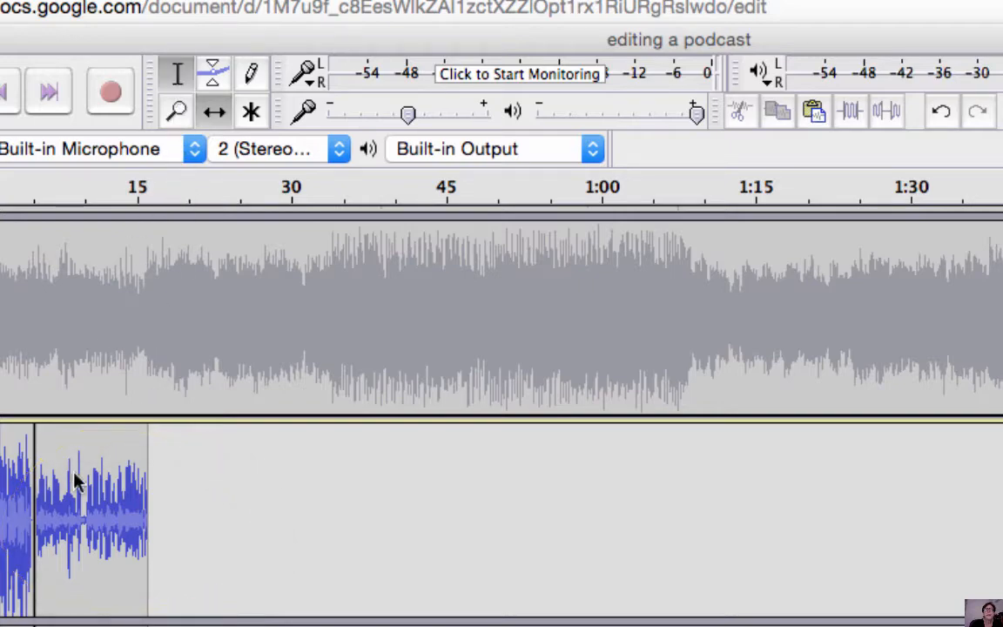
- Play the transition from the host clip to the interview clip, starting at about 3.4 seconds
left_click(18, 514)
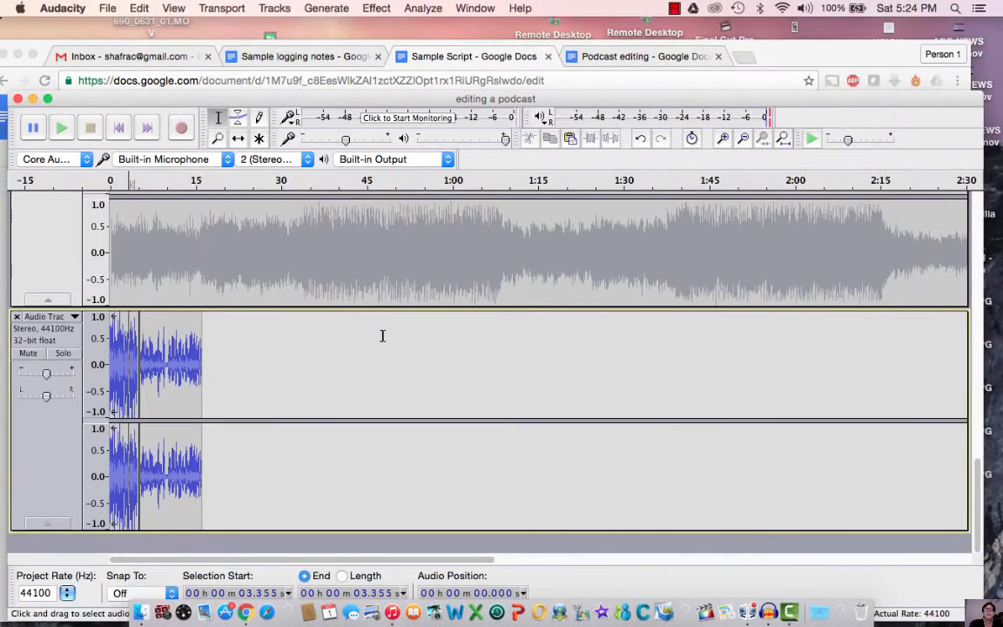
key("space")
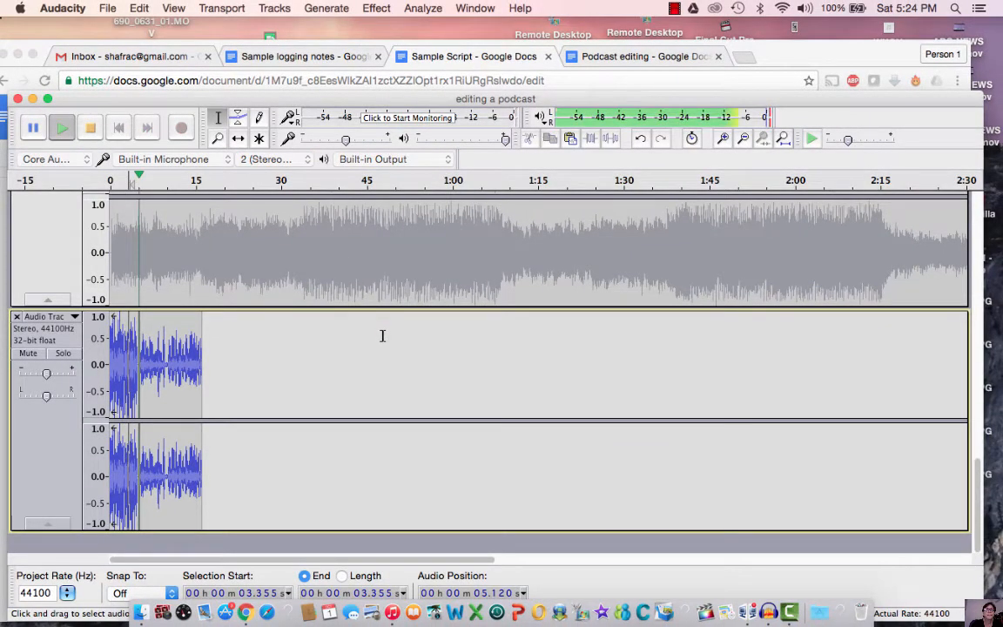
key("space")
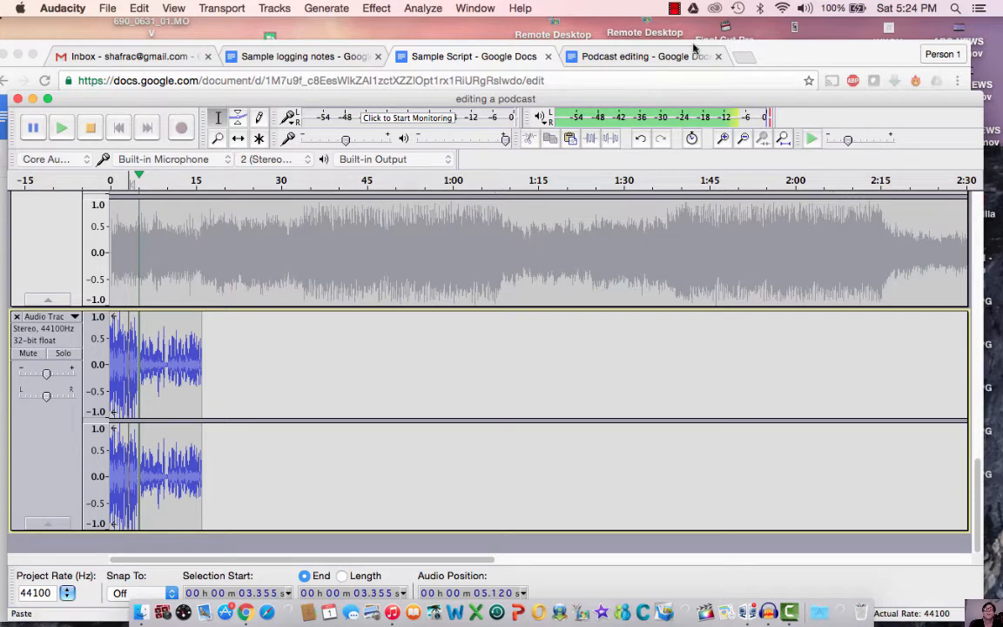
- Delete the silent gap between the host and interview speech in the new stereo track, from 4.818 to 5.422 seconds
left_click(723, 141)
left_click(723, 141)
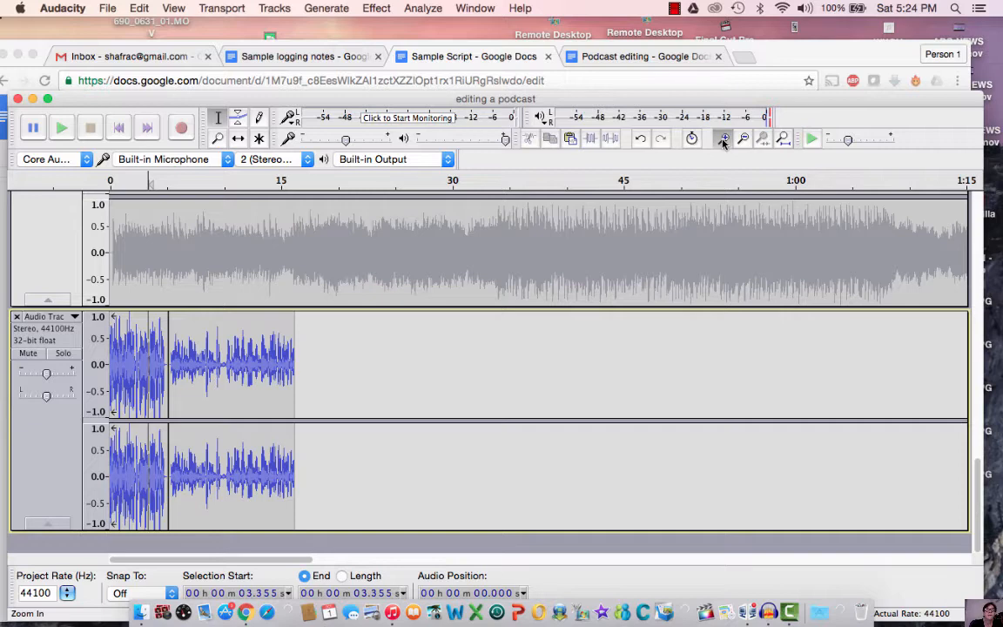
left_click(722, 142)
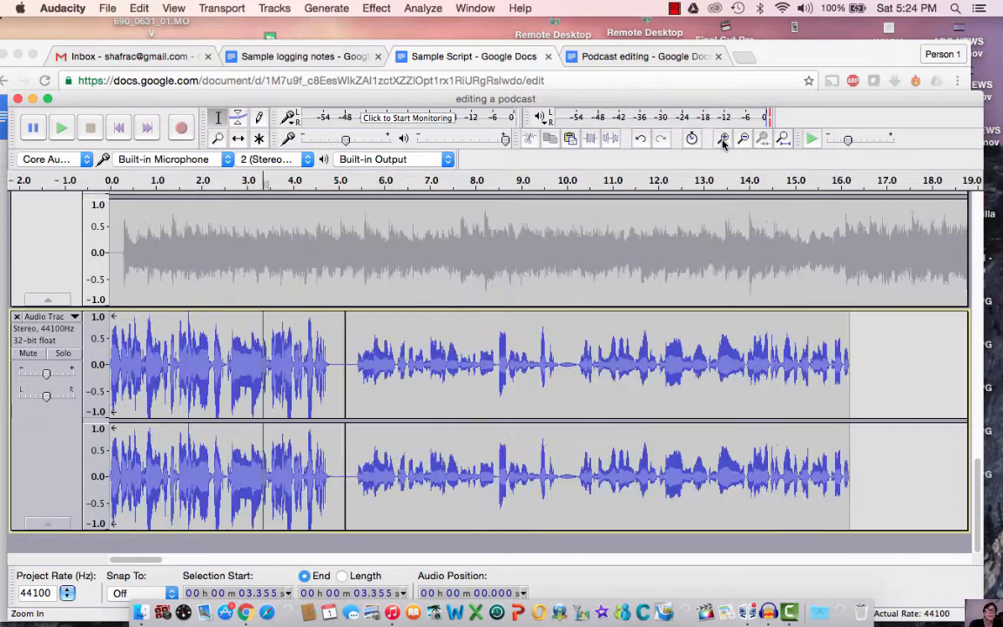
left_click(720, 145)
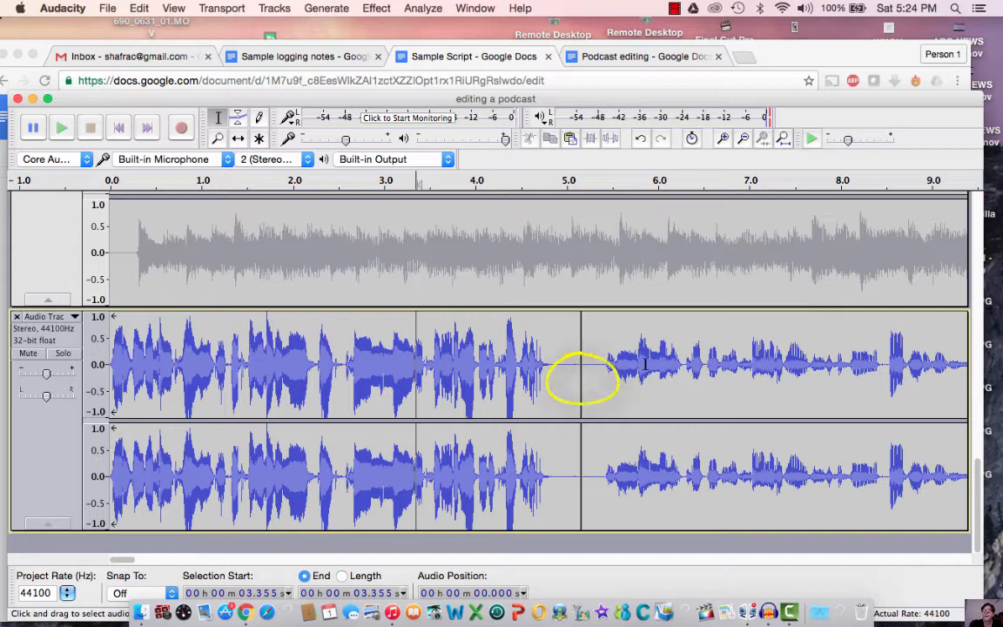
left_click(549, 362)
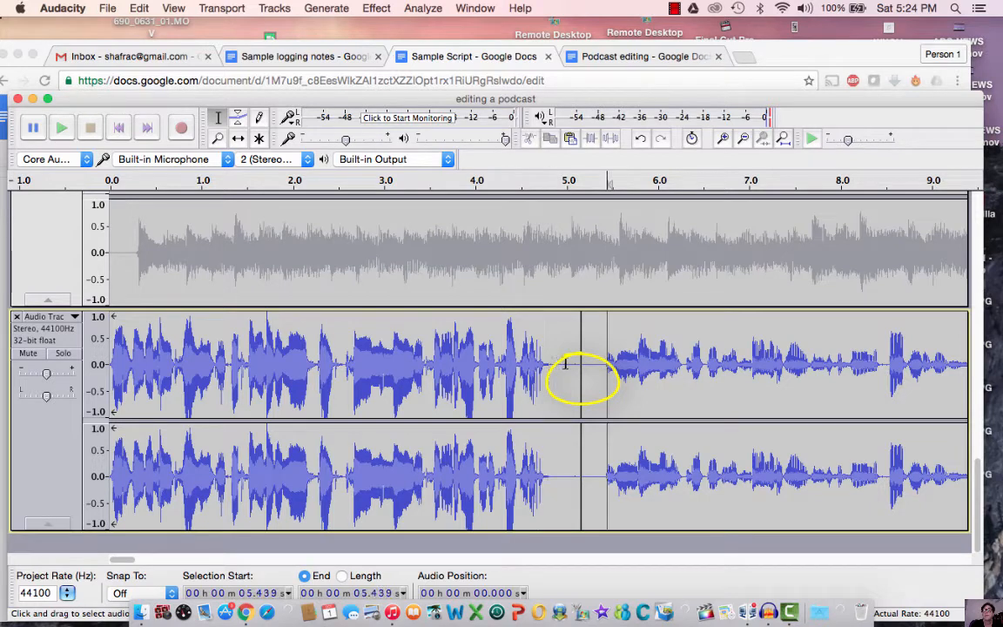
left_click_drag(551, 359, 604, 360)
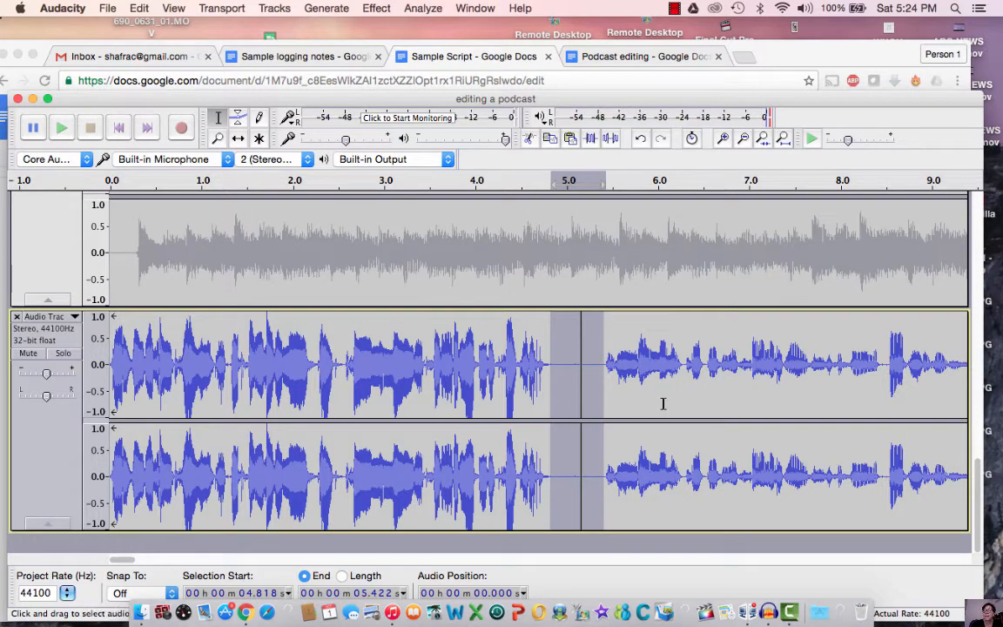
key("Delete")
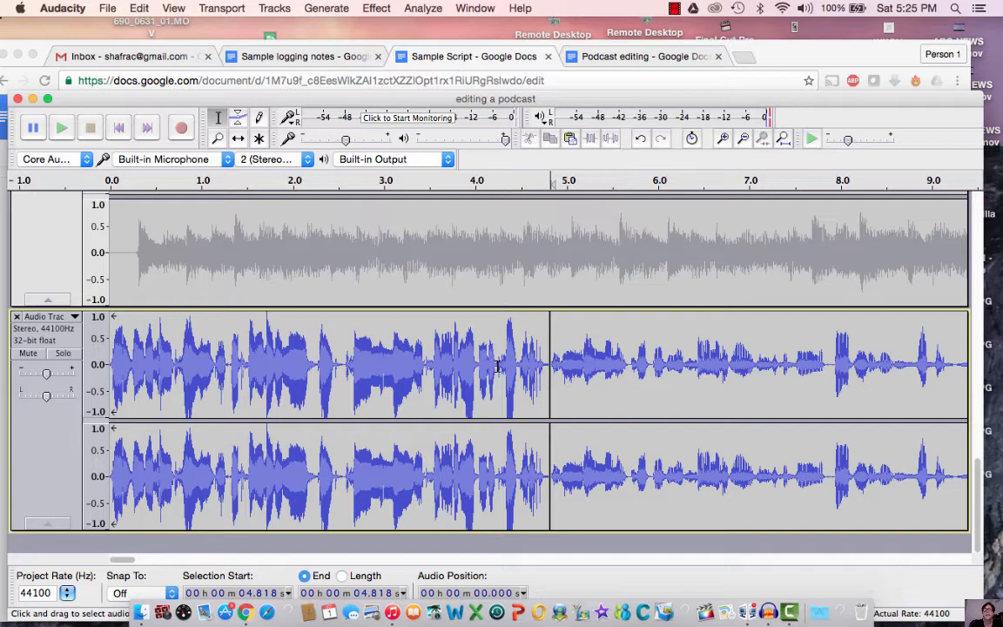
- Play the tightened join between the host and interview clips, starting at about 4.3 seconds
left_click(502, 319)
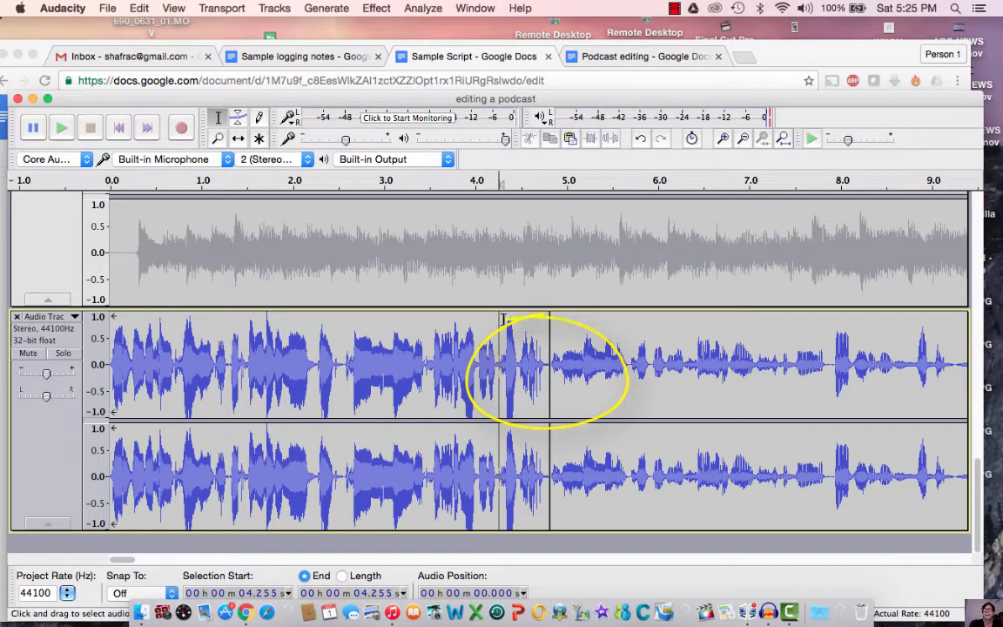
key("space")
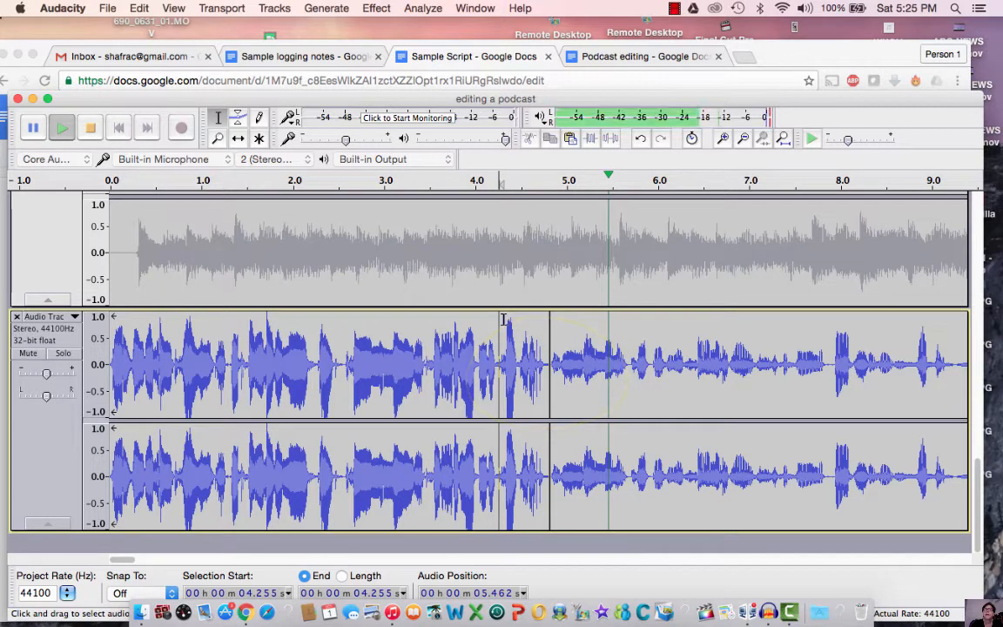
key("space")
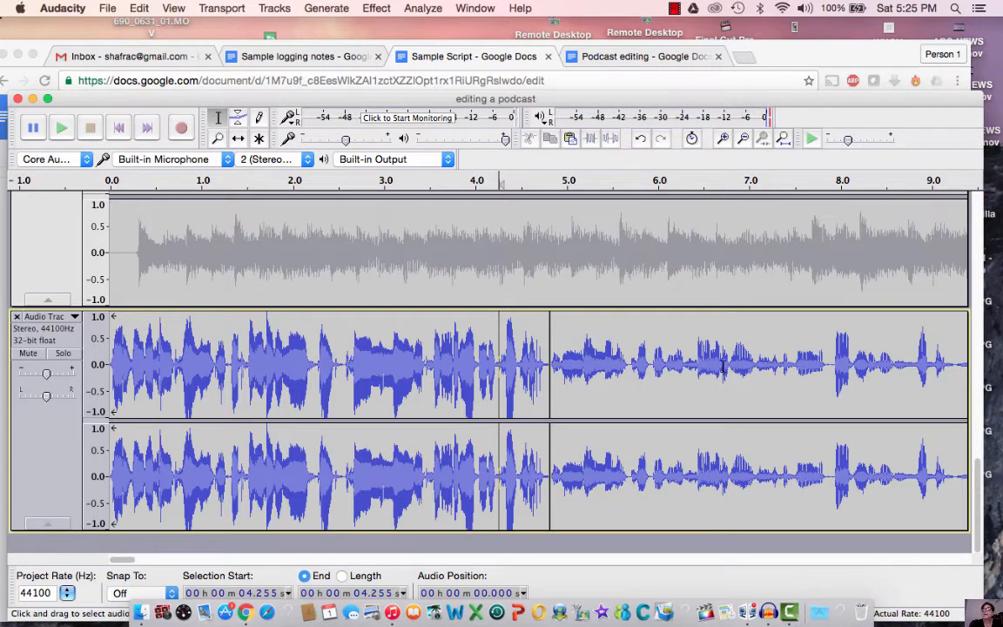
left_click(743, 139)
left_click(742, 139)
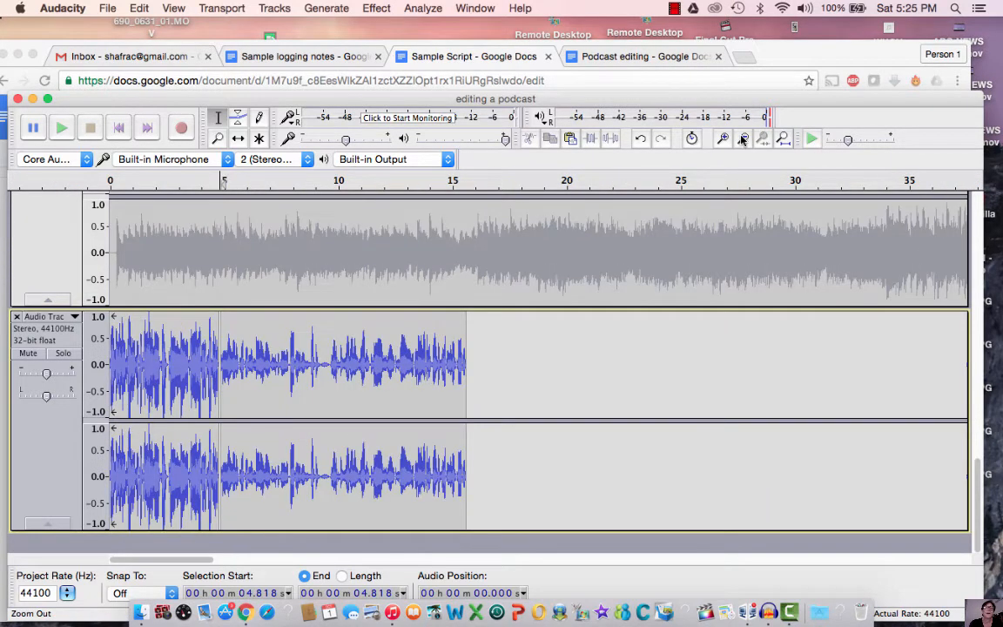
left_click(742, 140)
left_click(742, 139)
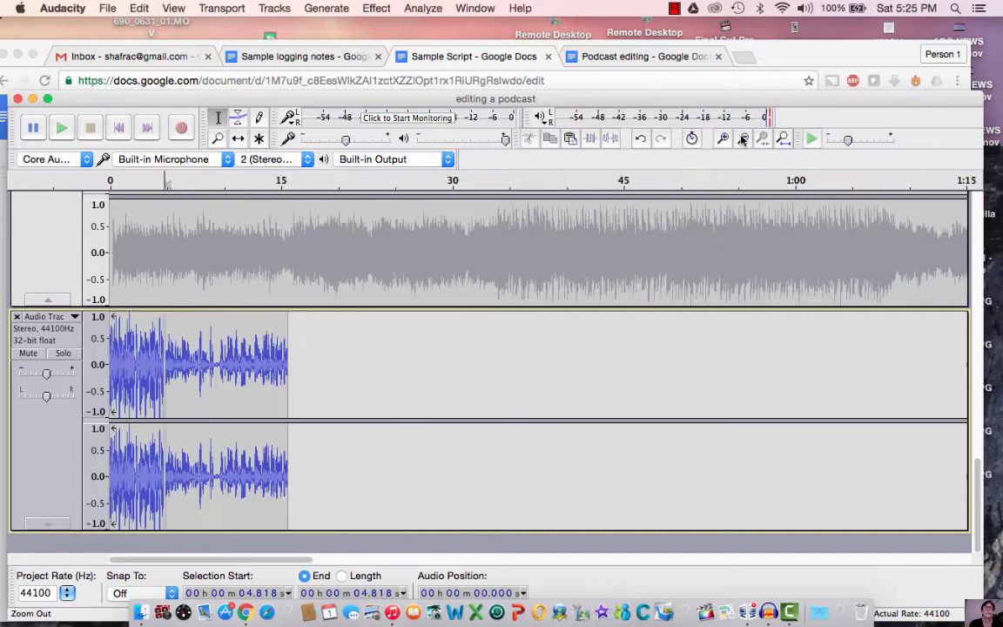
left_click(742, 139)
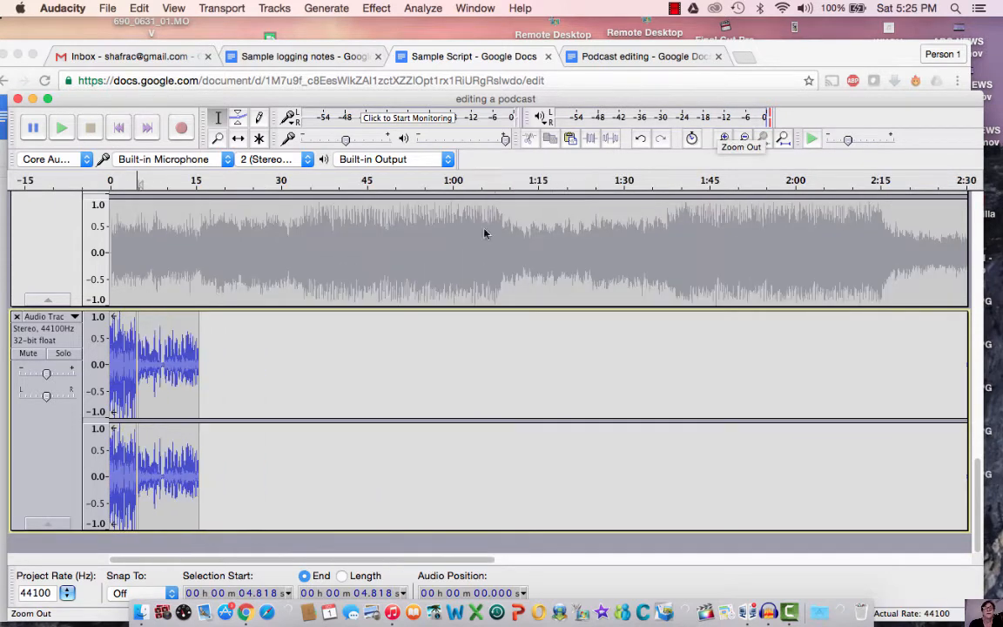
- In Chrome, check the Sample Script document by highlighting the first host passage and the interview quote that follows it
left_click(437, 61)
left_click_drag(279, 304, 240, 290)
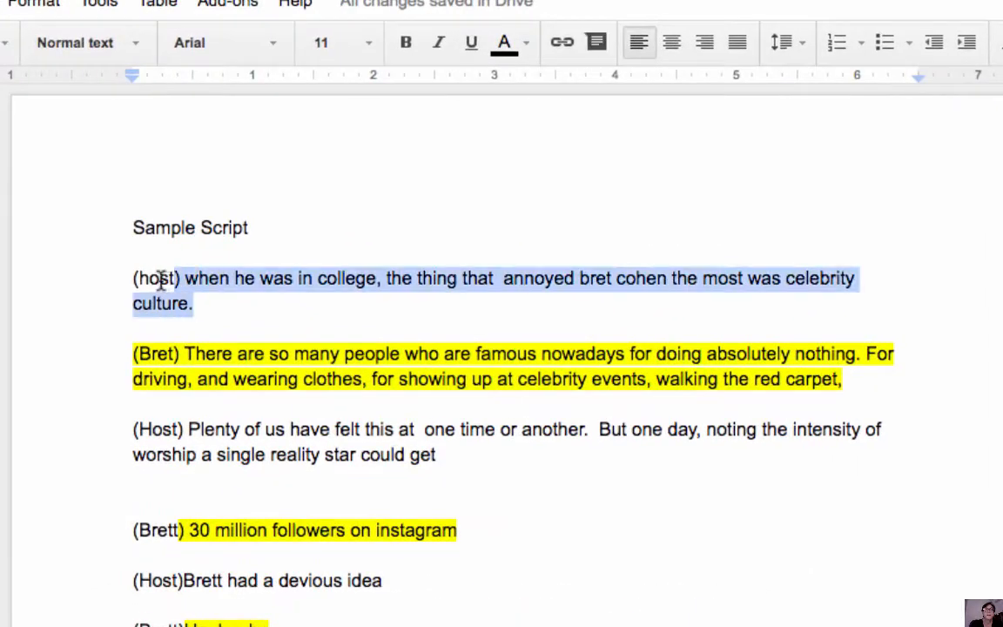
left_click_drag(161, 279, 136, 279)
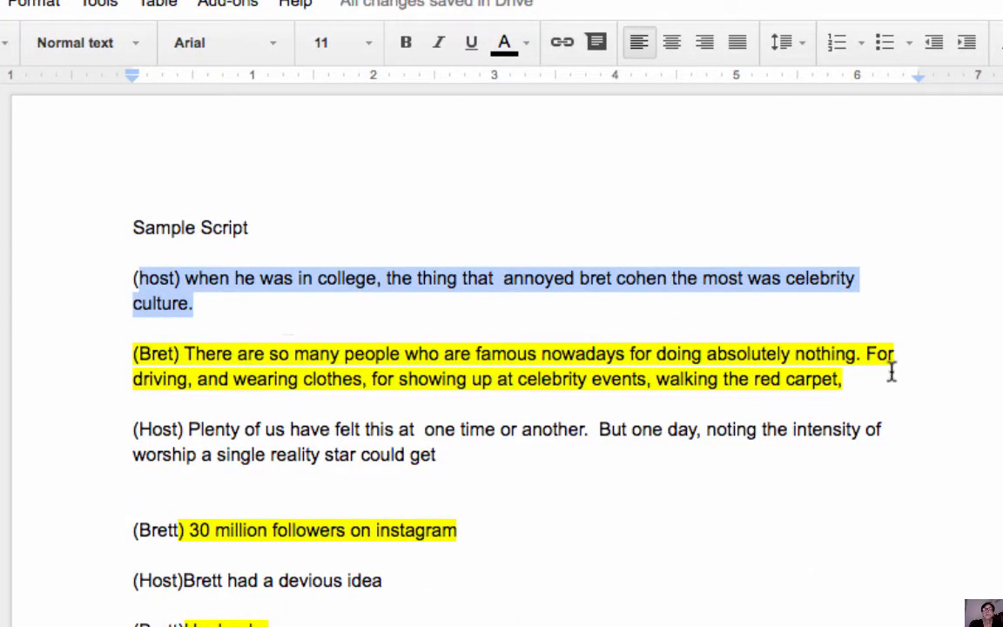
left_click_drag(891, 372, 128, 347)
- In Audacity, play the unmuted Paparazzi track from about 7.4 seconds and select its host passage from about 7.6 to 10.7 seconds
key("super+Tab")
left_click(50, 403)
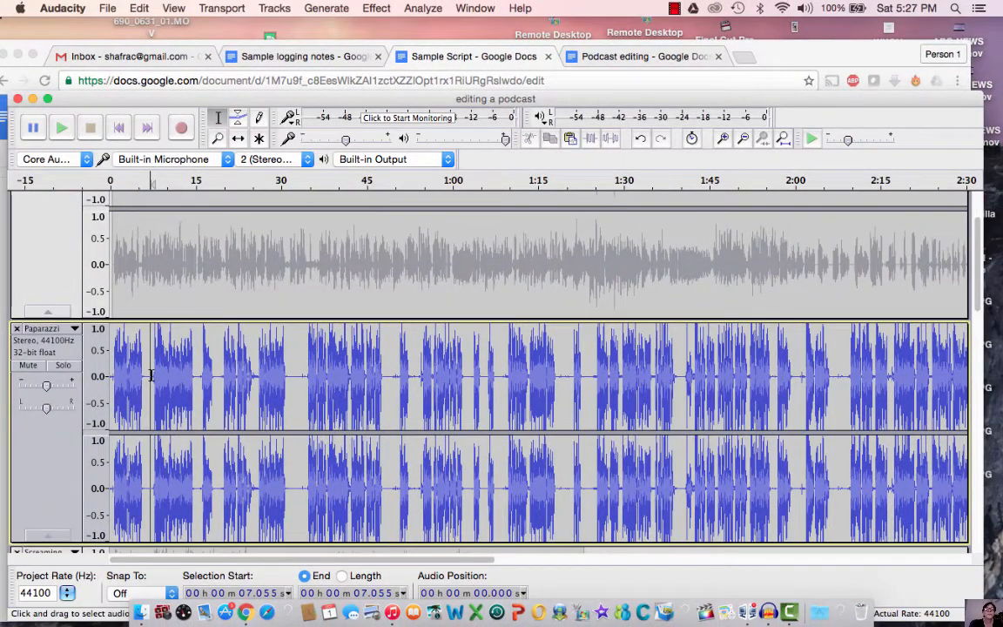
left_click(413, 56)
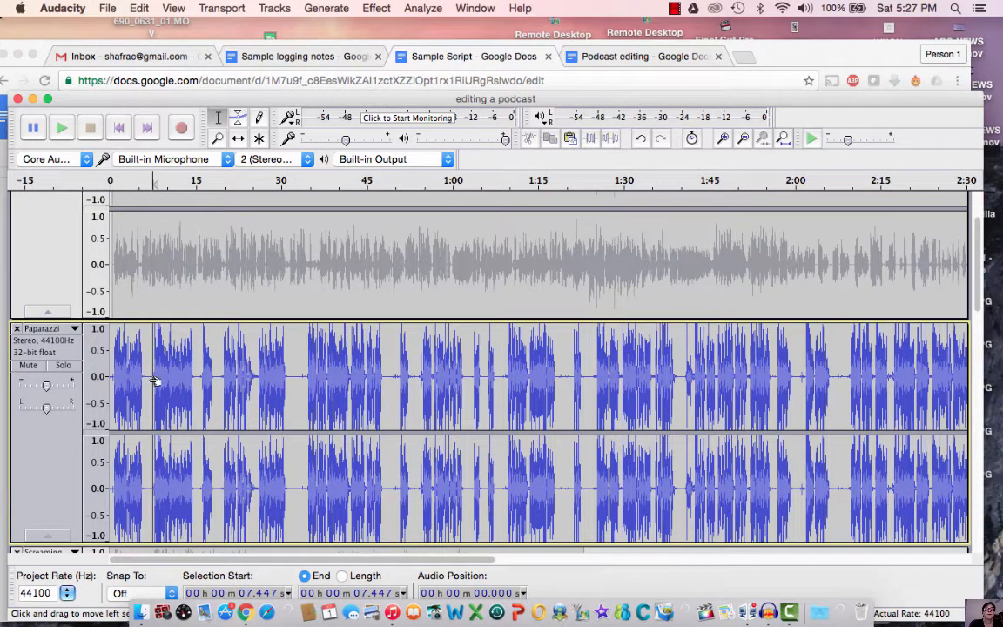
key("space")
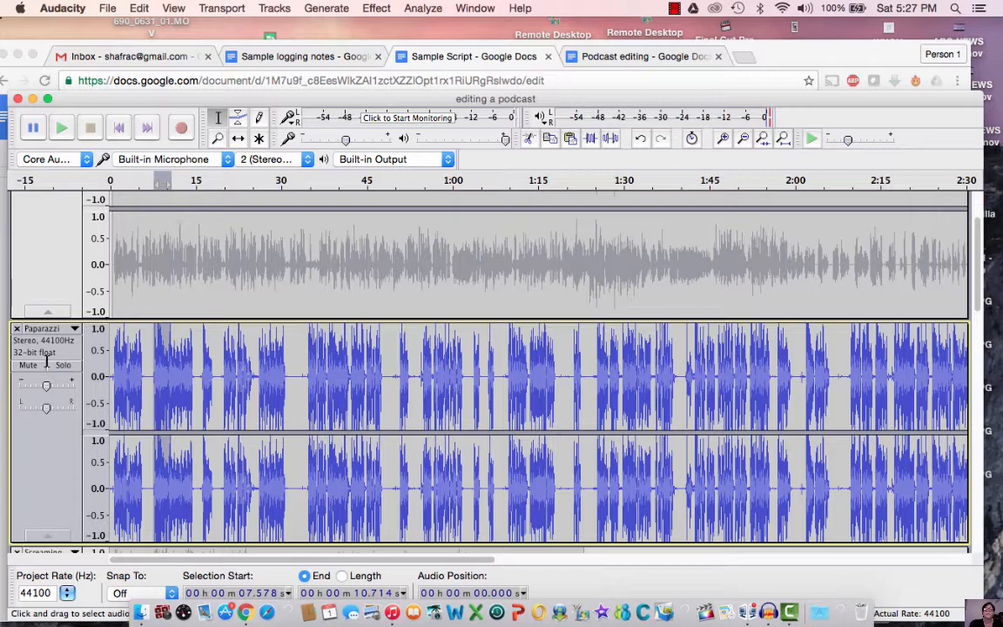
- Lower the gain of the new stereo track holding the assembled podcast clips slightly
scroll(300, 331, "down", 8)
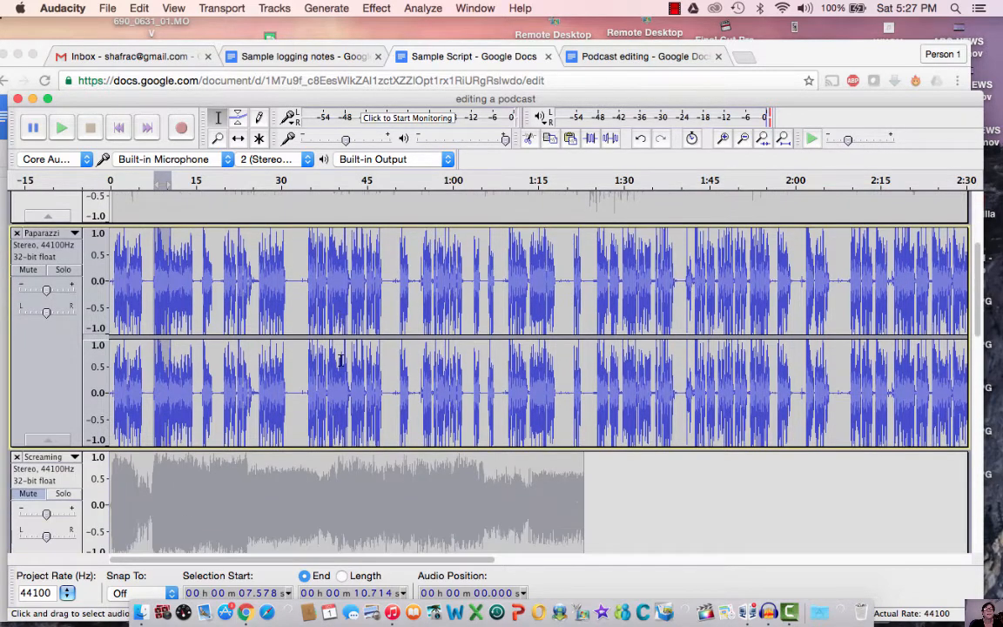
scroll(294, 366, "down", 6)
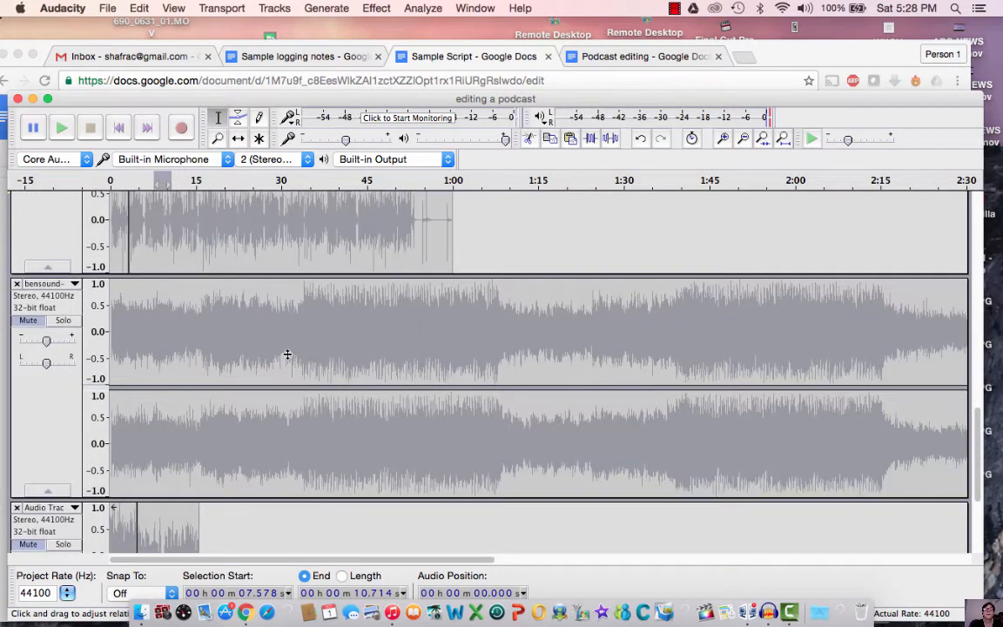
scroll(287, 353, "down", 4)
left_click_drag(46, 374, 39, 374)
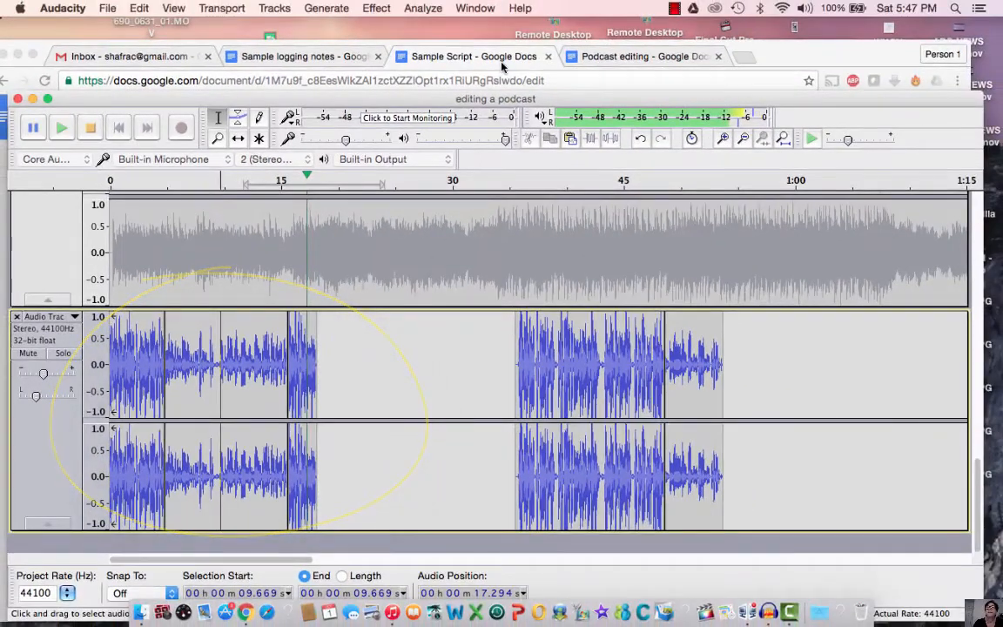
- In Chrome, read the Sample Script from the first quotes down to the music transition and the natural sound and mood music cues
left_click(478, 56)
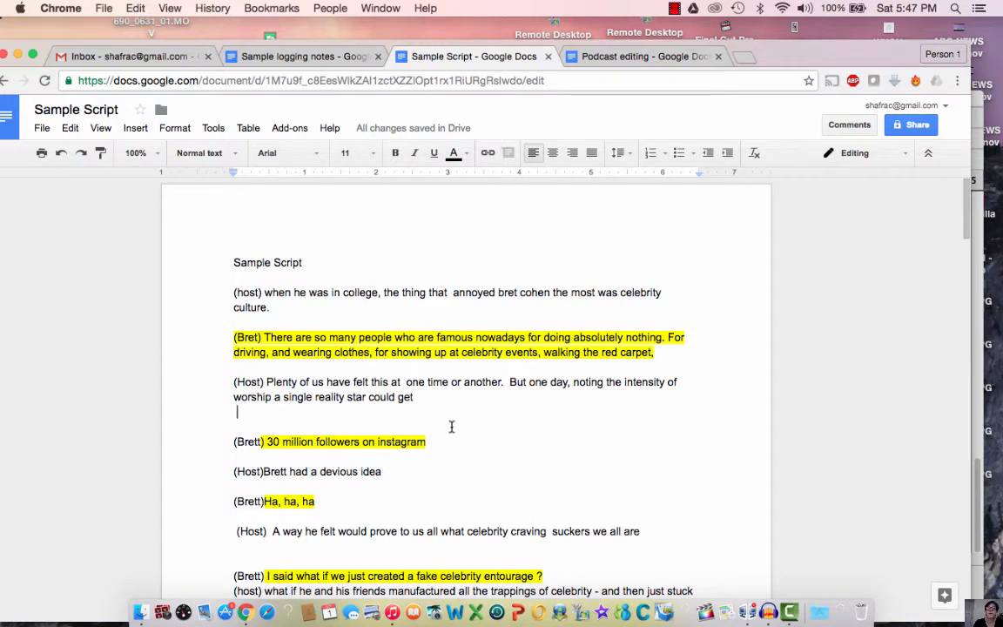
scroll(463, 439, "down", 3)
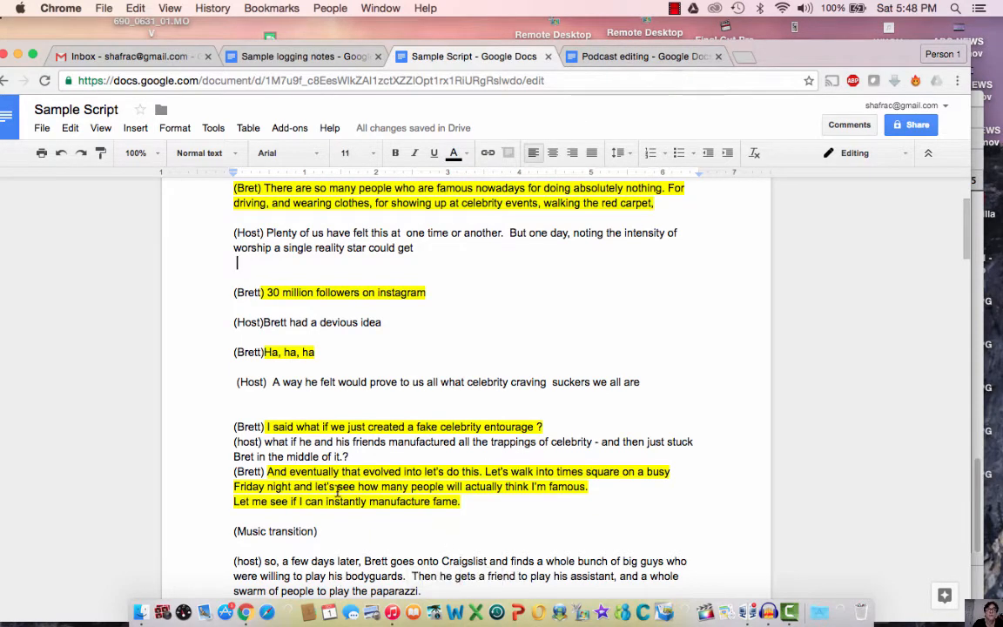
scroll(328, 339, "down", 5)
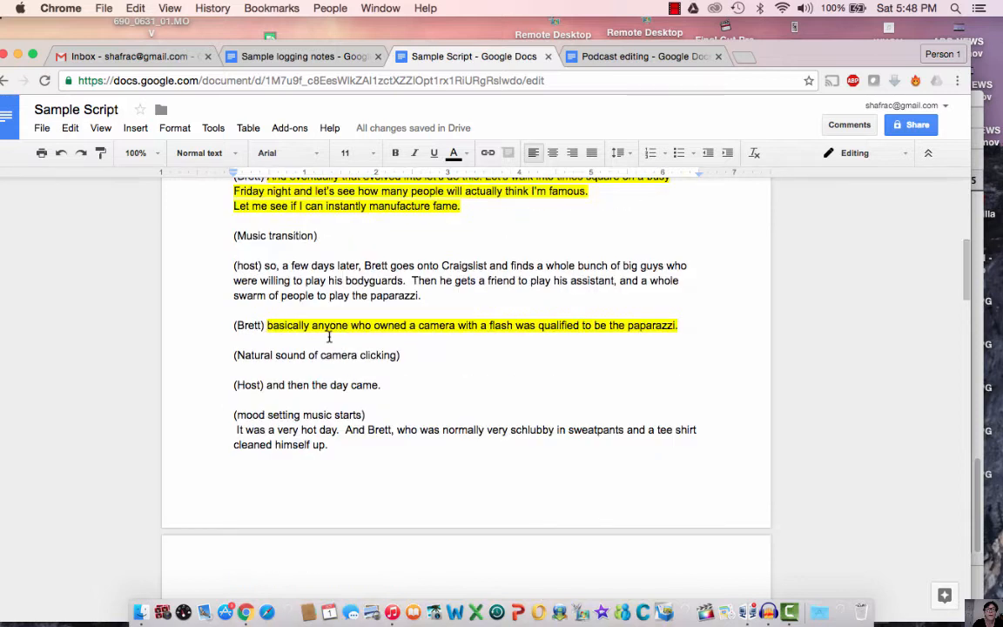
scroll(329, 337, "up", 3)
scroll(329, 339, "down", 2)
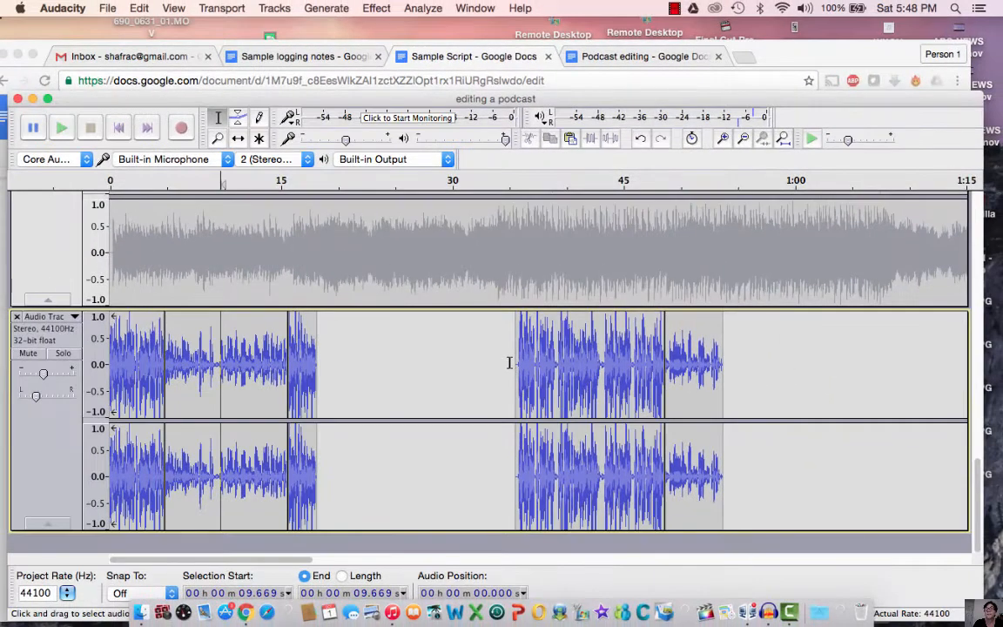
- In Audacity, play the assembled track's second section from about 35.1 seconds, and return to the Sample Script document in Chrome
left_click(509, 362)
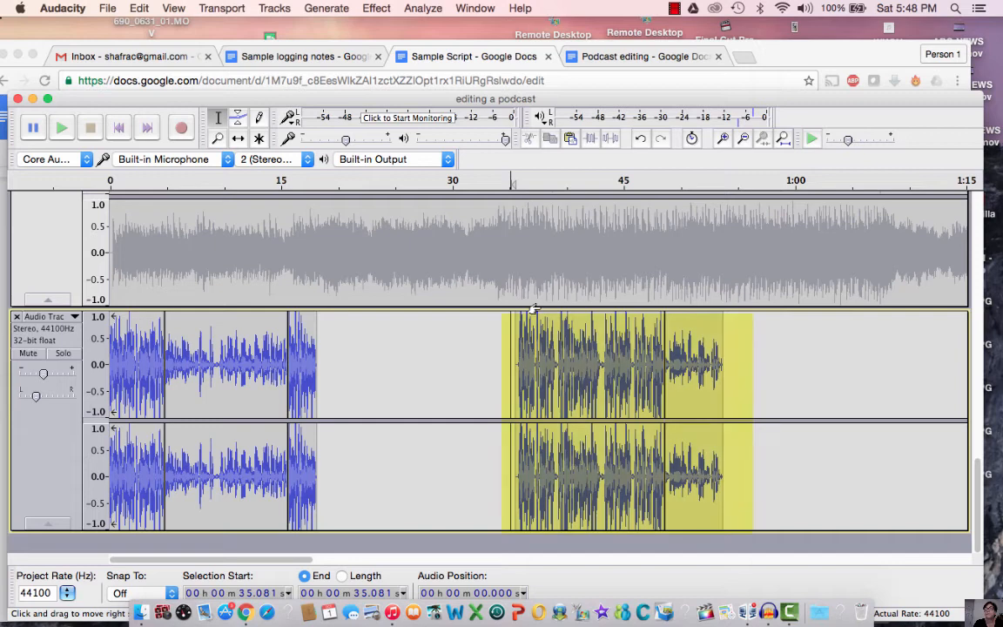
key("space")
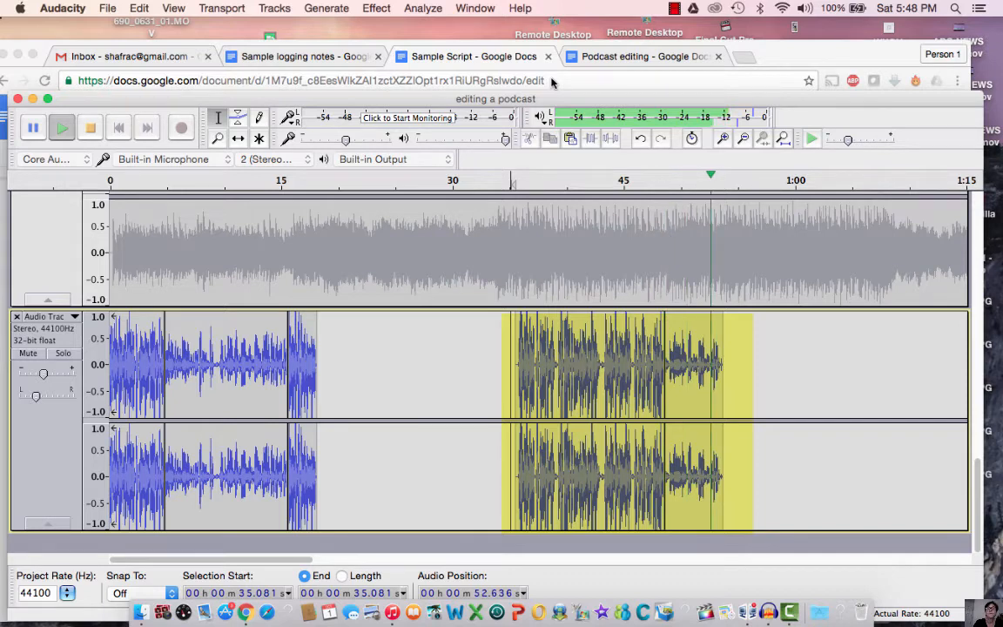
key("space")
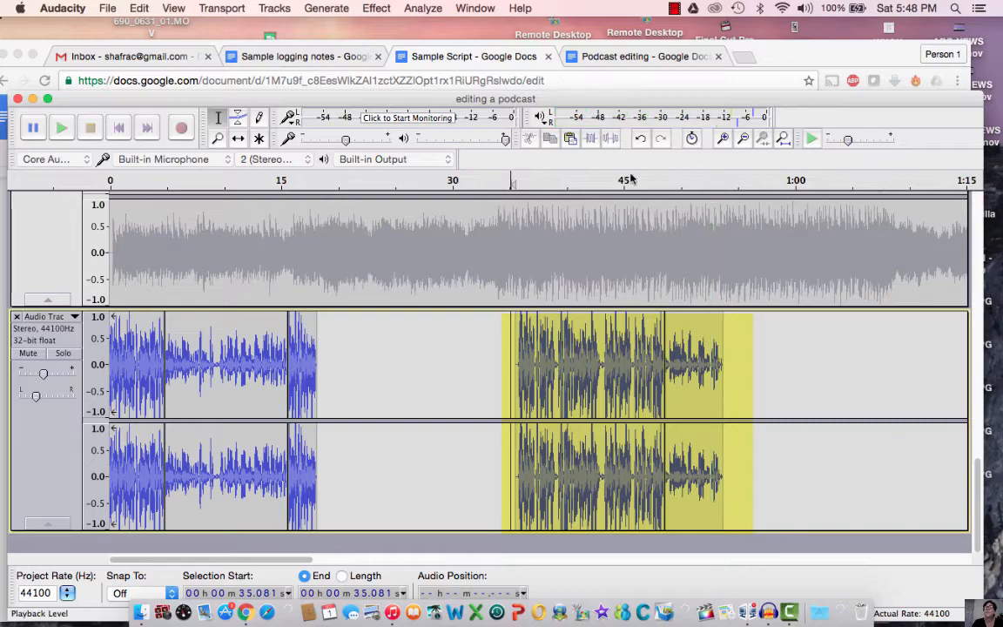
left_click(451, 52)
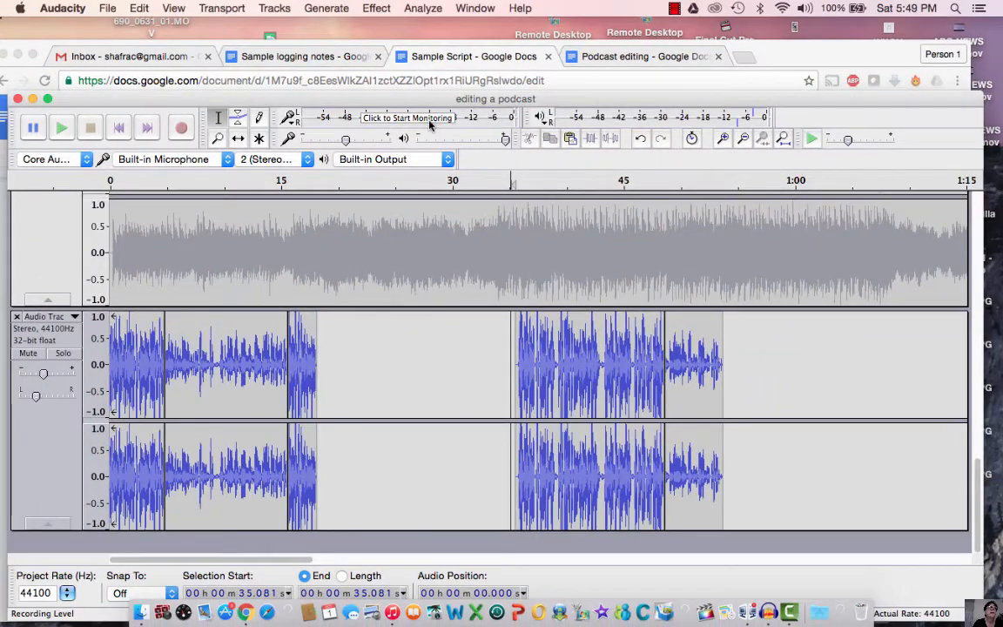
- In Audacity, add another new stereo track to the project
left_click(274, 8)
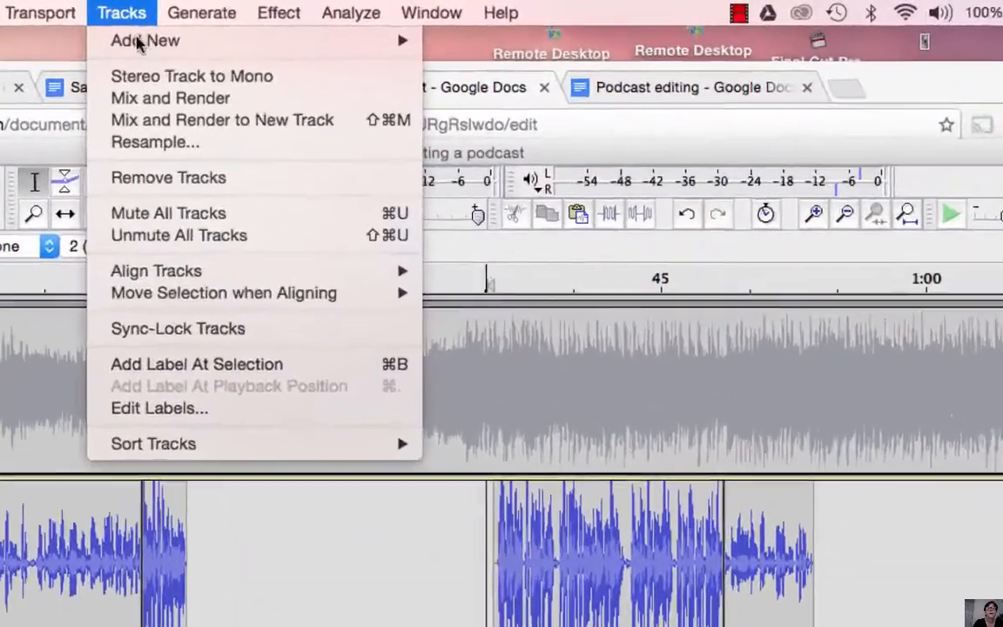
mouse_move(287, 28)
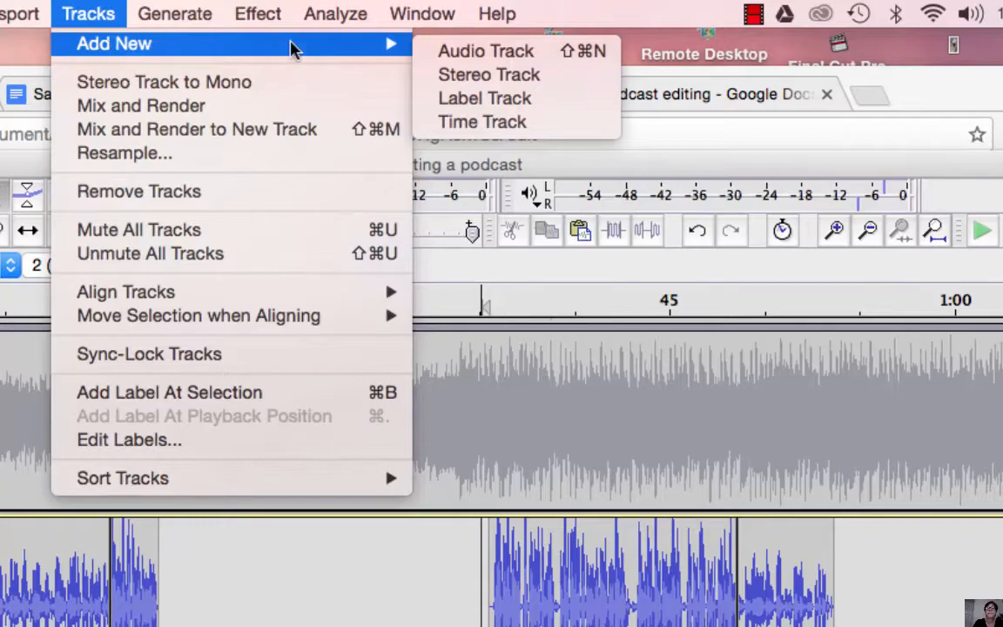
left_click(493, 80)
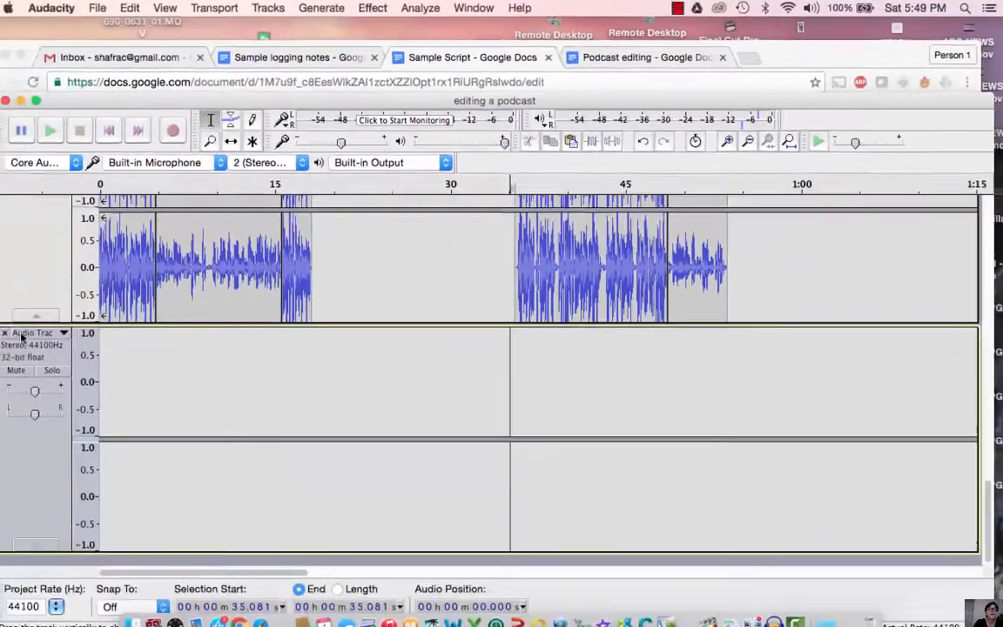
- Play the opening of the 140904_00 track and select its audio from about 0.5 to 11.2 seconds
scroll(143, 398, "up", 6)
scroll(140, 393, "up", 5)
scroll(140, 393, "up", 3)
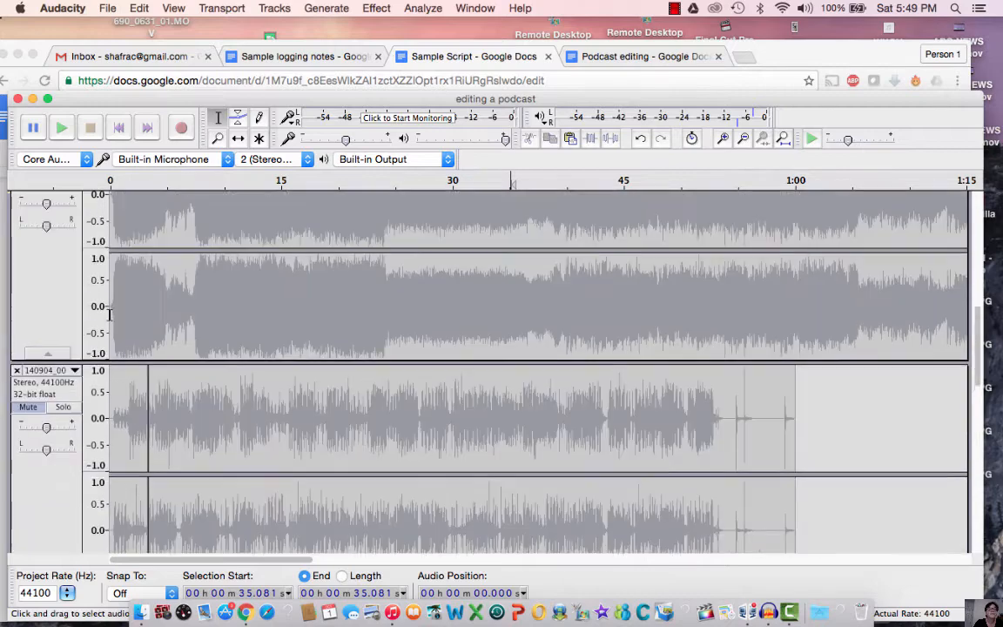
left_click_drag(116, 470, 138, 472)
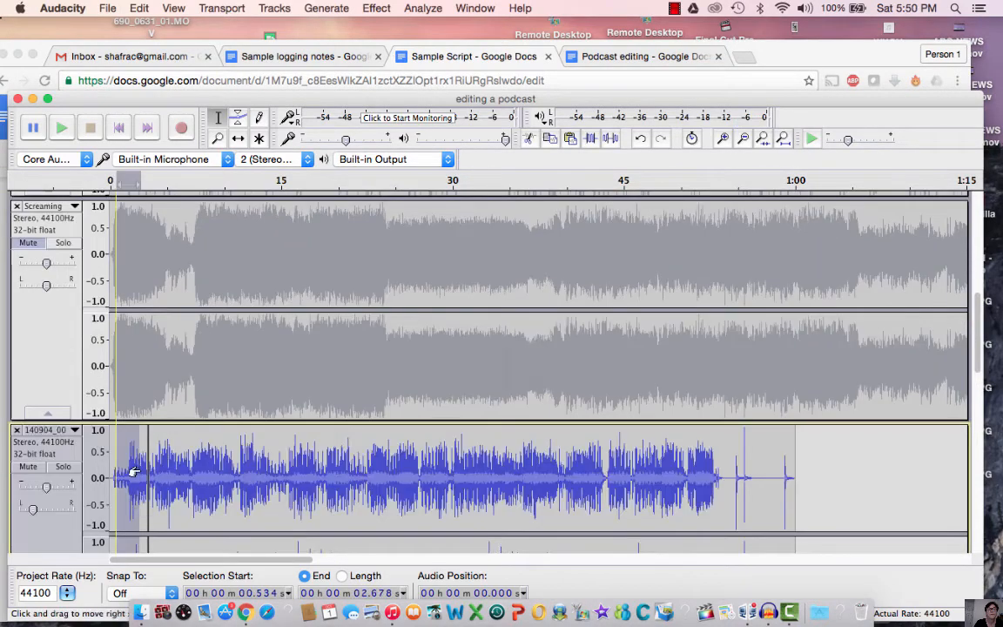
scroll(131, 461, "down", 3)
key("space")
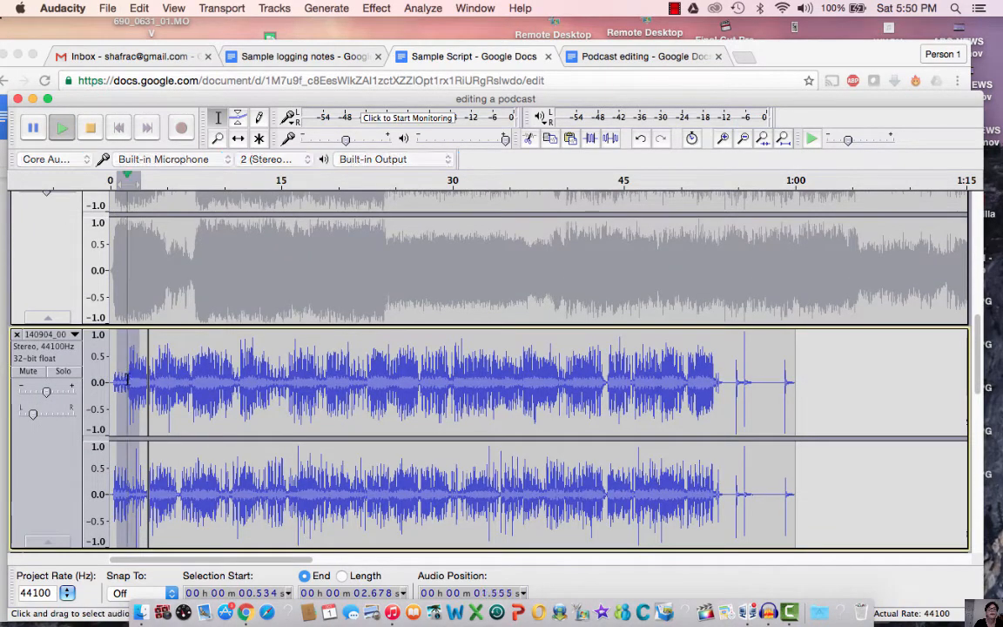
left_click(112, 381)
left_click_drag(115, 383, 236, 377)
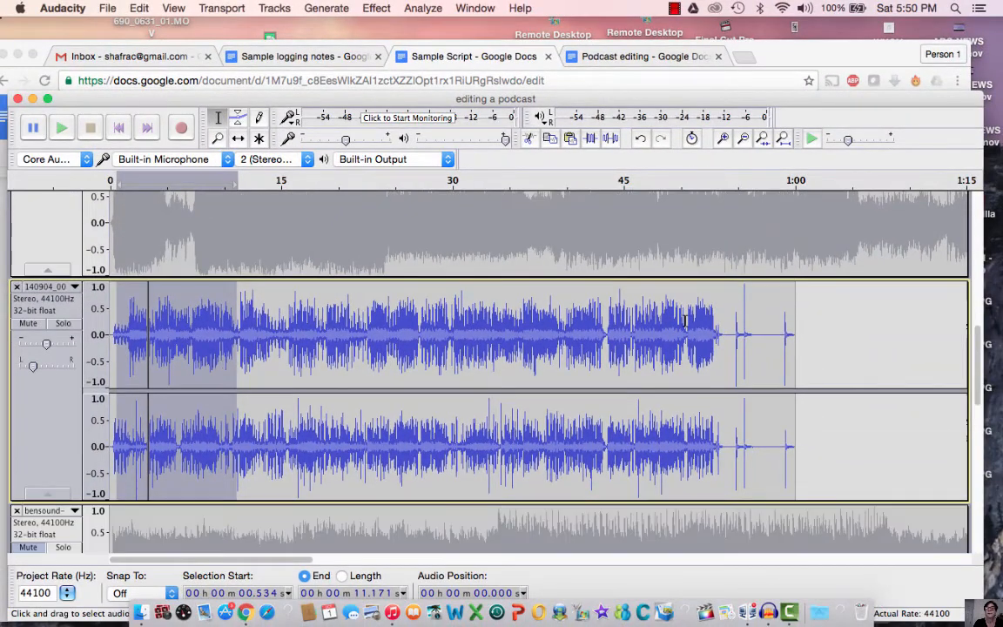
- Paste the passage copied from the 140904_00 track into the empty stereo track at about 47.6 seconds
scroll(473, 376, "down", 10)
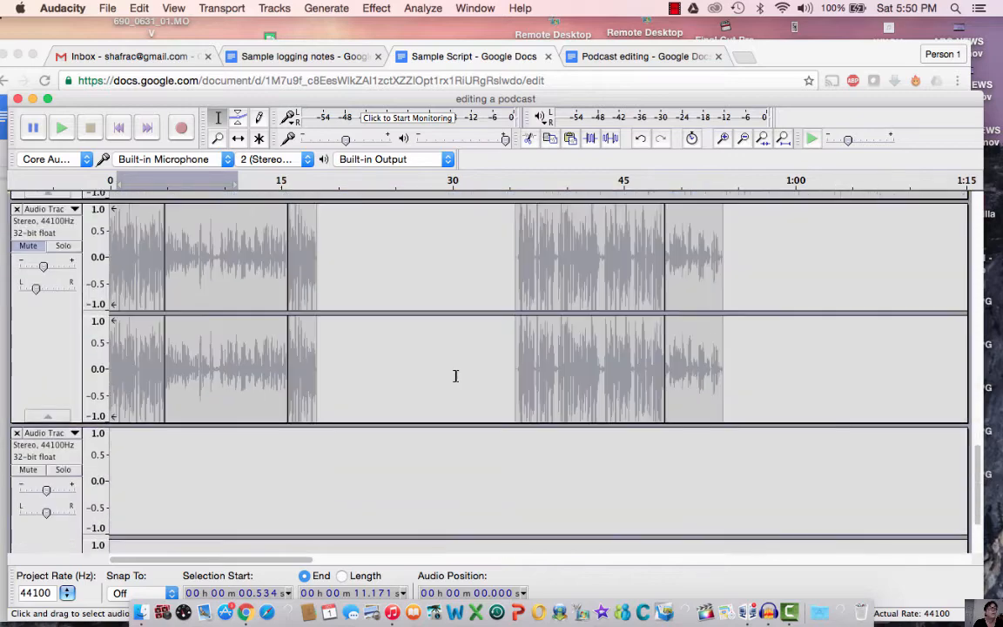
scroll(446, 374, "down", 3)
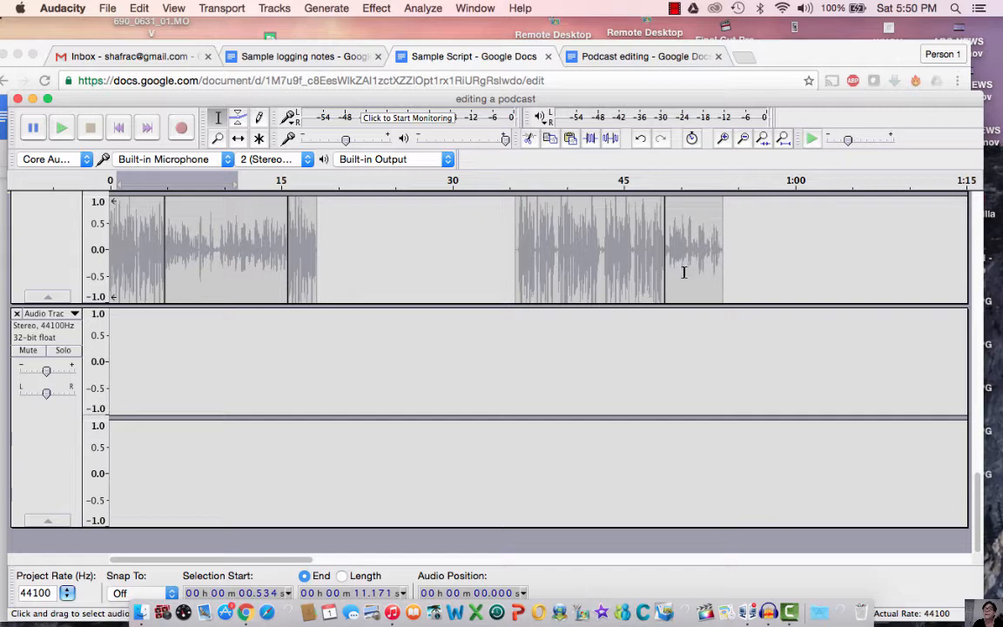
left_click(659, 331)
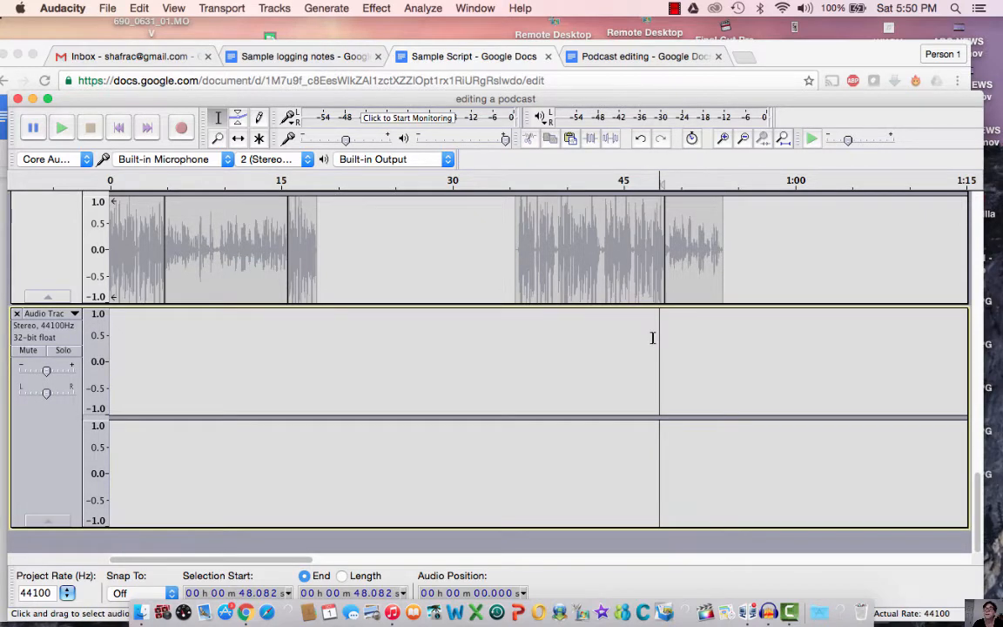
left_click(653, 339)
key("super+v")
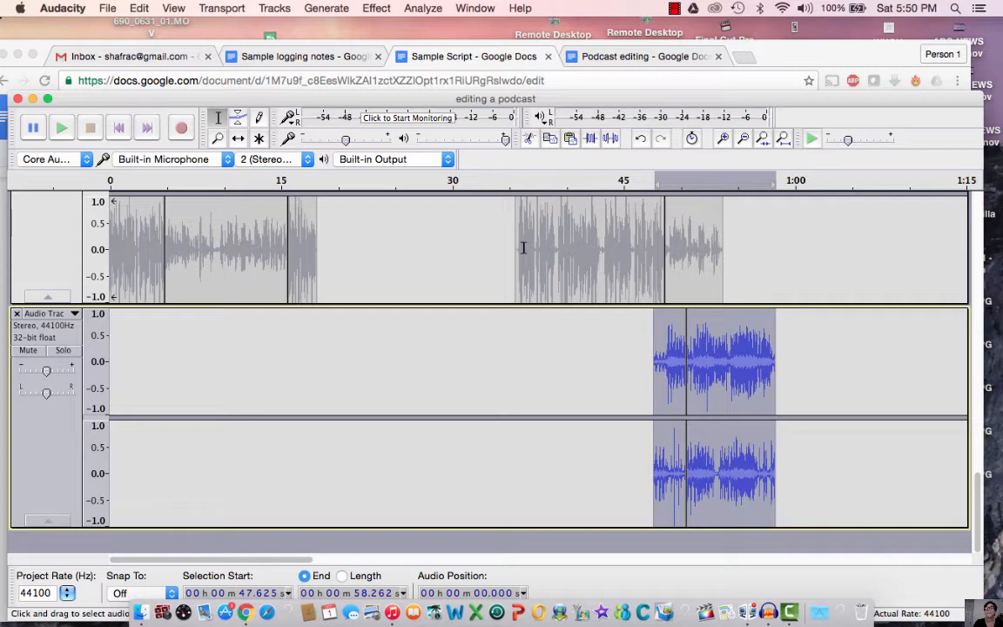
- Unmute the assembled speech track and play it together with the pasted clip from about 35.5 seconds
scroll(183, 293, "up", 2)
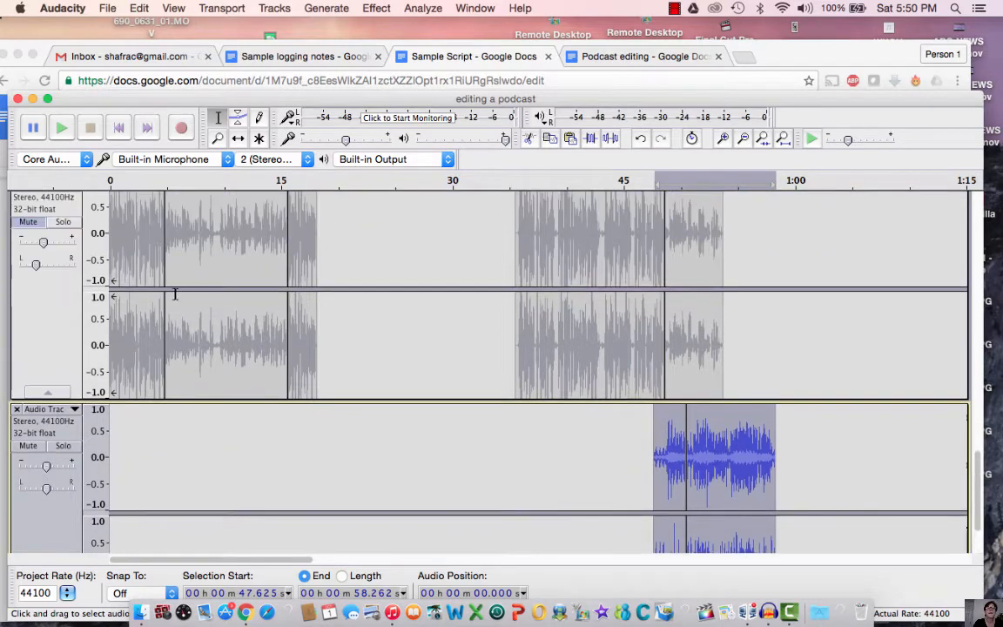
left_click(28, 221)
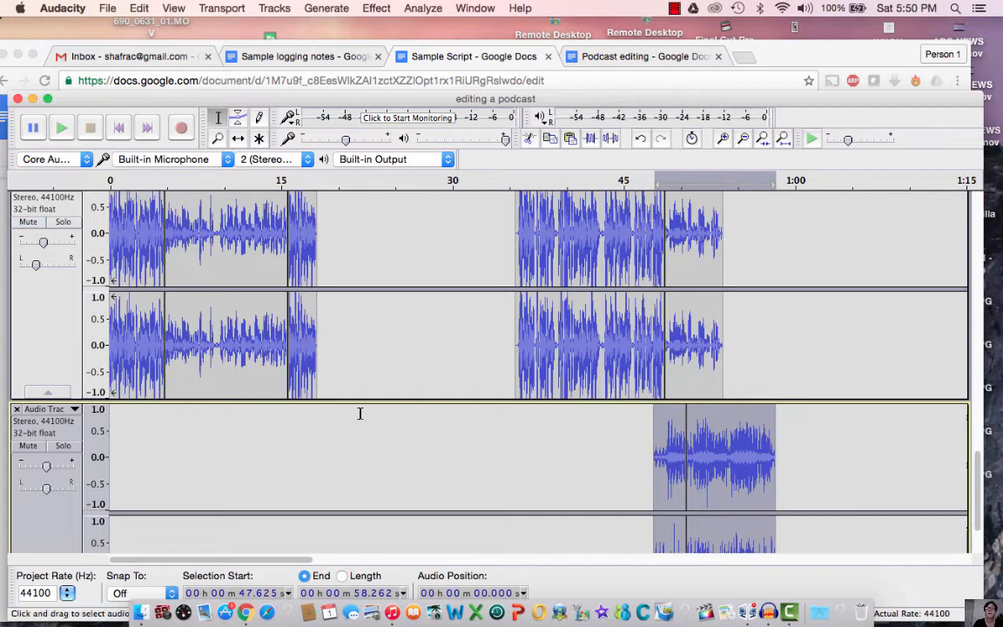
scroll(513, 328, "up", 3)
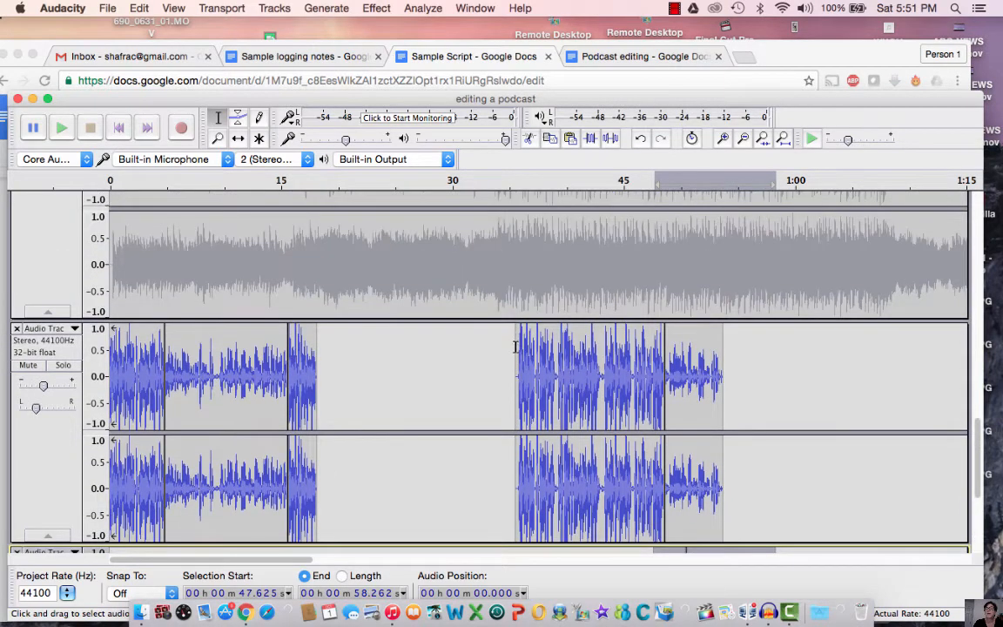
left_click(514, 351)
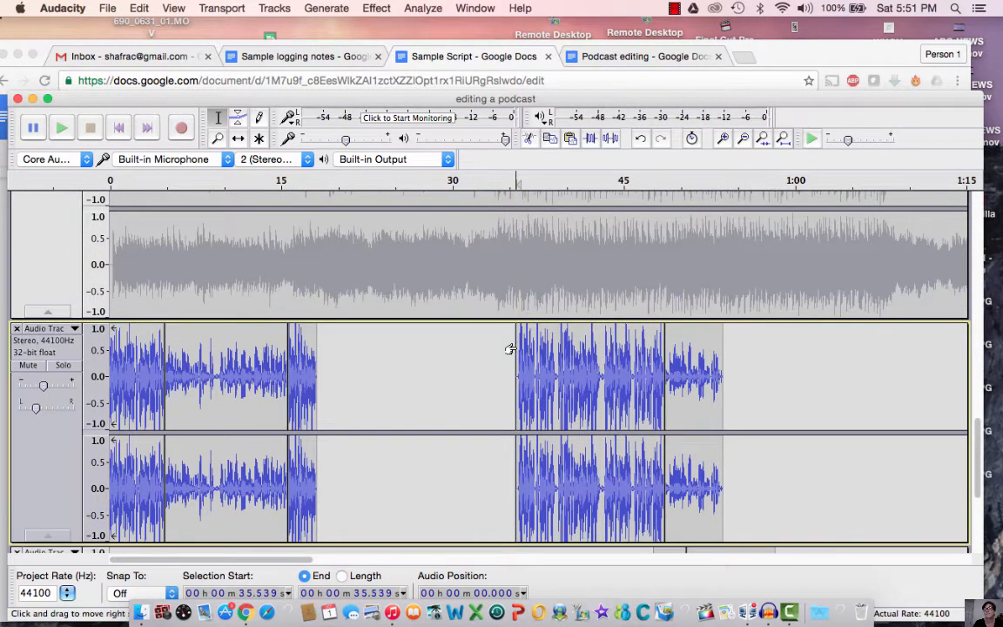
key("space")
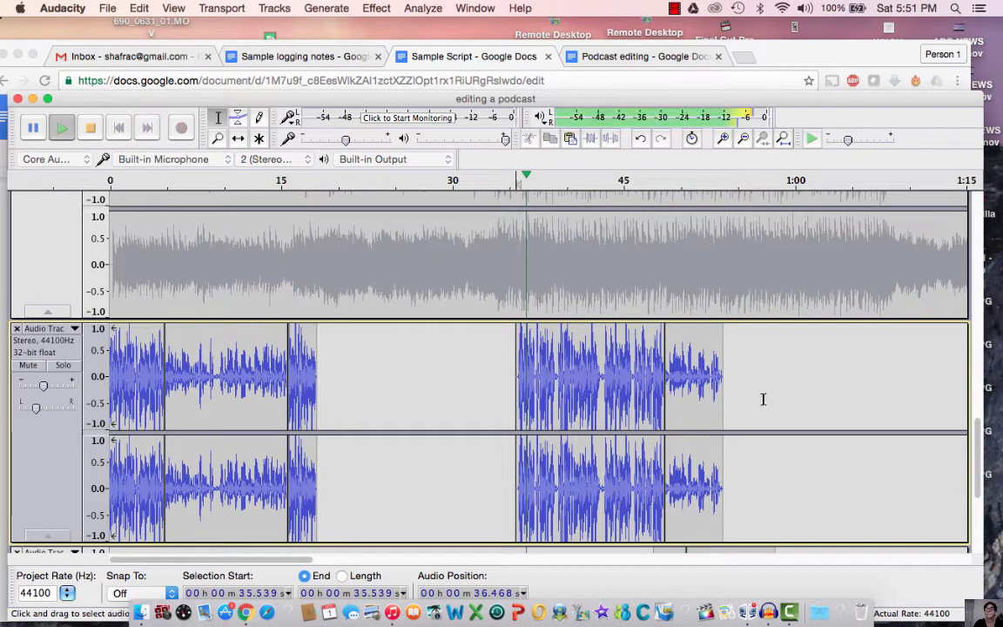
scroll(762, 399, "down", 4)
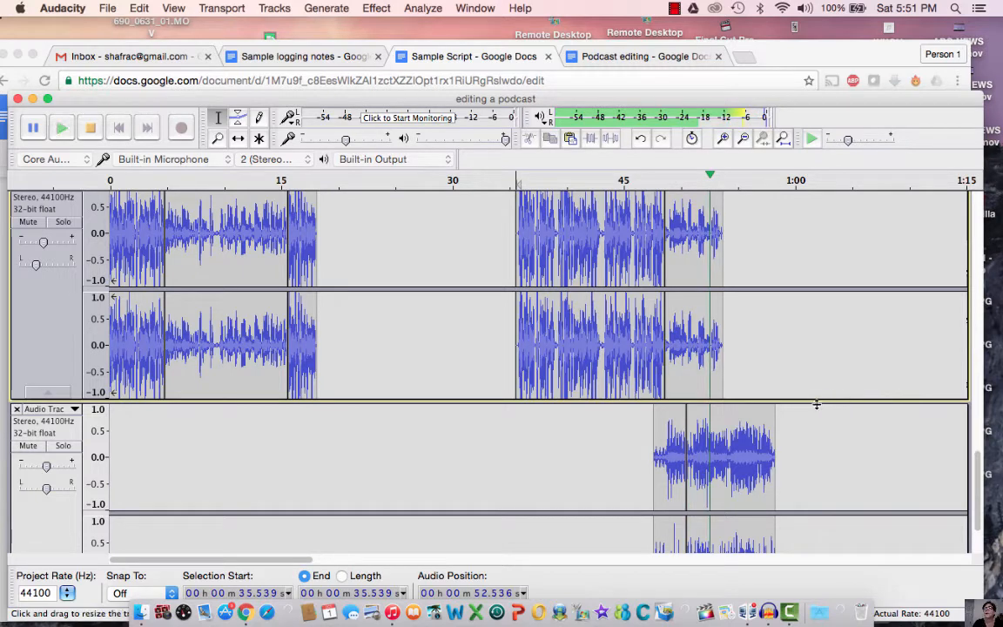
key("space")
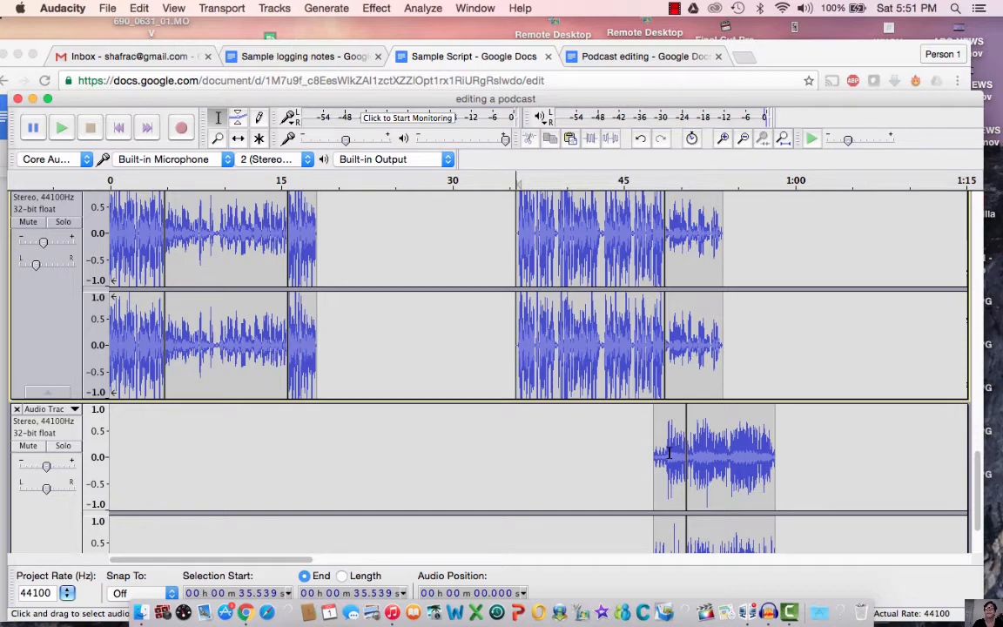
- Amplify the part of the natural-sound clip that lies under the speech to a new peak amplitude of -20 dB, with clipping allowed
left_click_drag(670, 452, 730, 442)
scroll(609, 365, "down", 3)
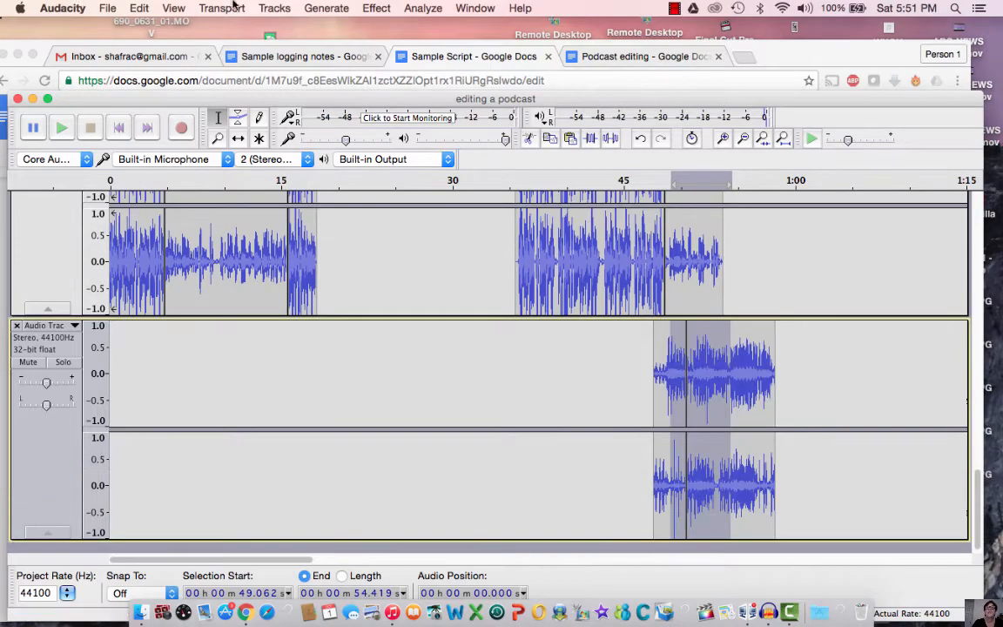
left_click(376, 8)
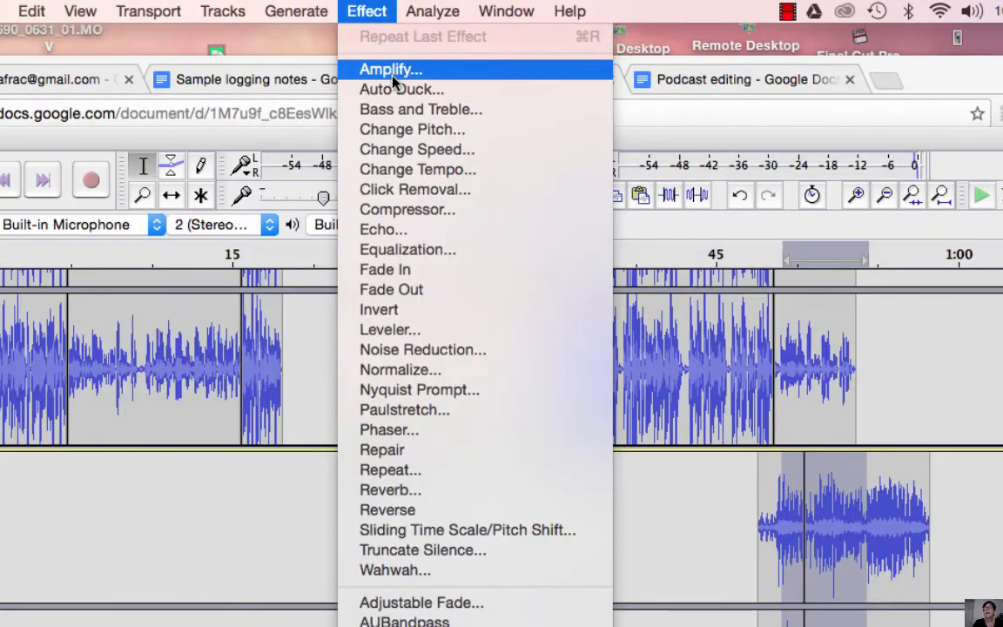
left_click(265, 77)
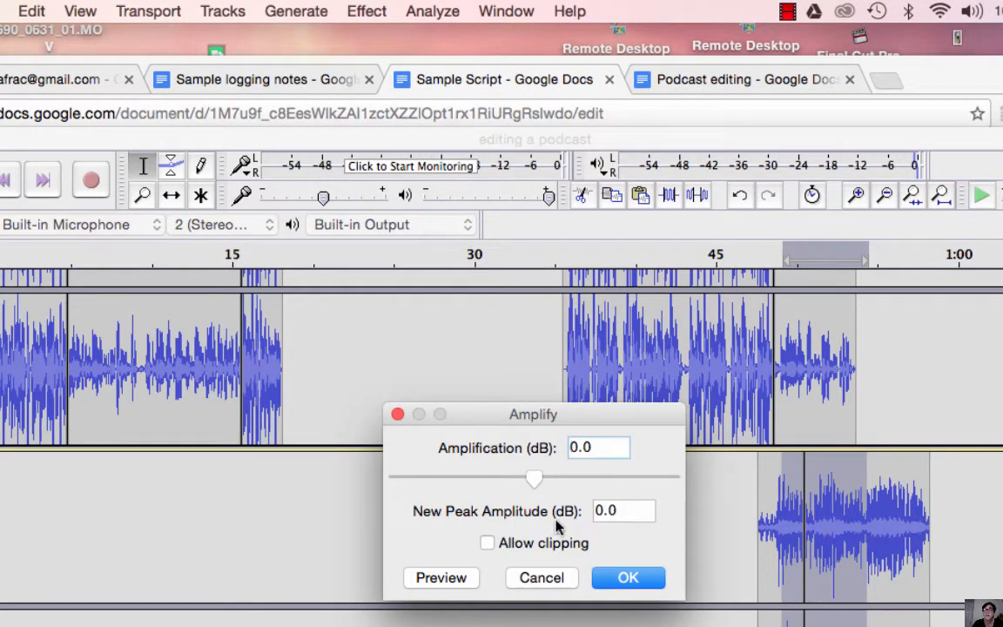
left_click(624, 511)
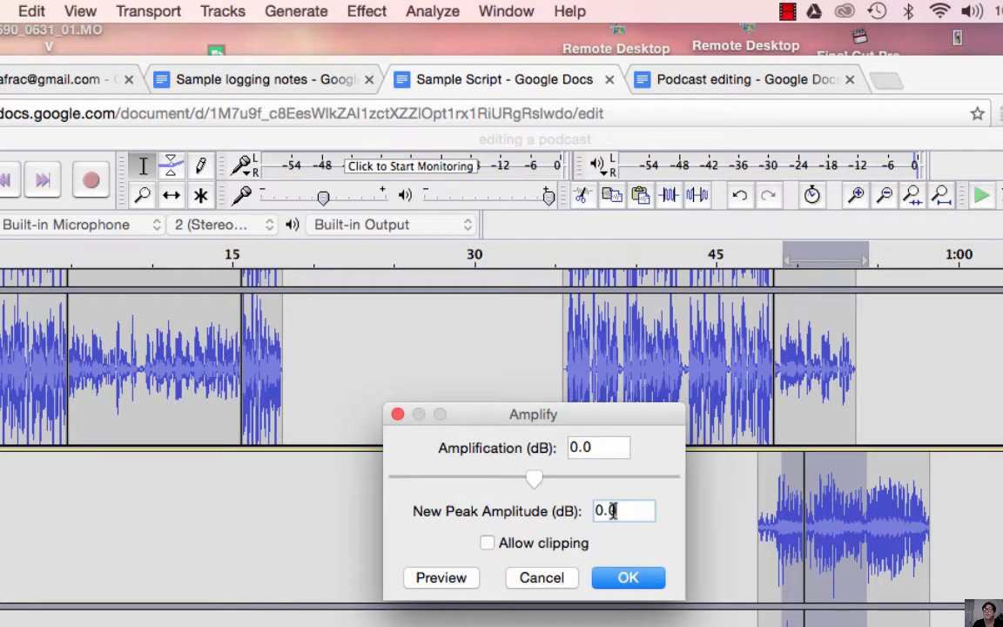
left_click_drag(600, 510, 625, 507)
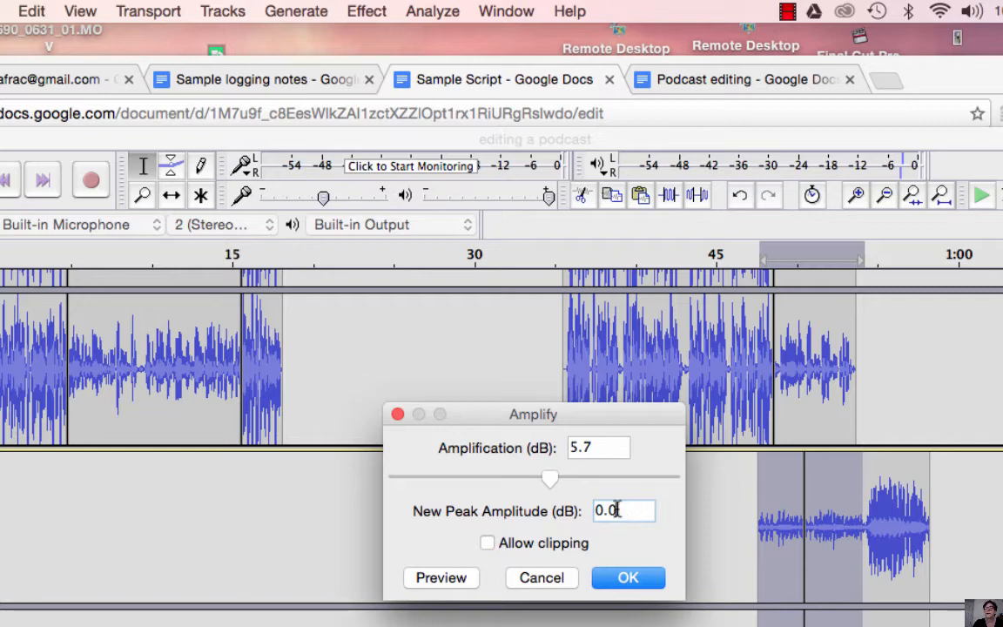
key("BackSpace")
key("BackSpace")
type("-20")
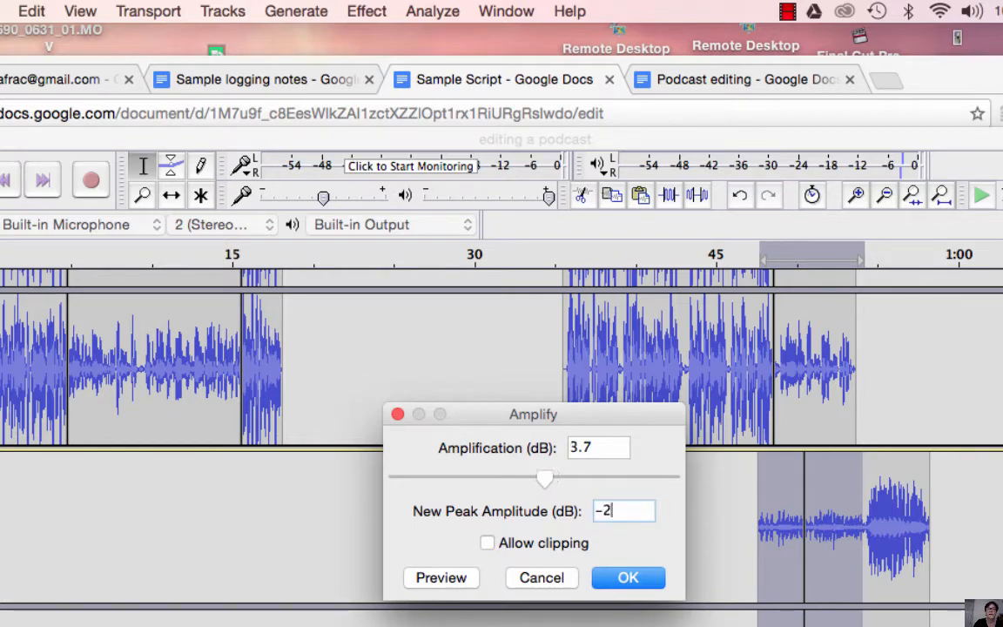
left_click(486, 544)
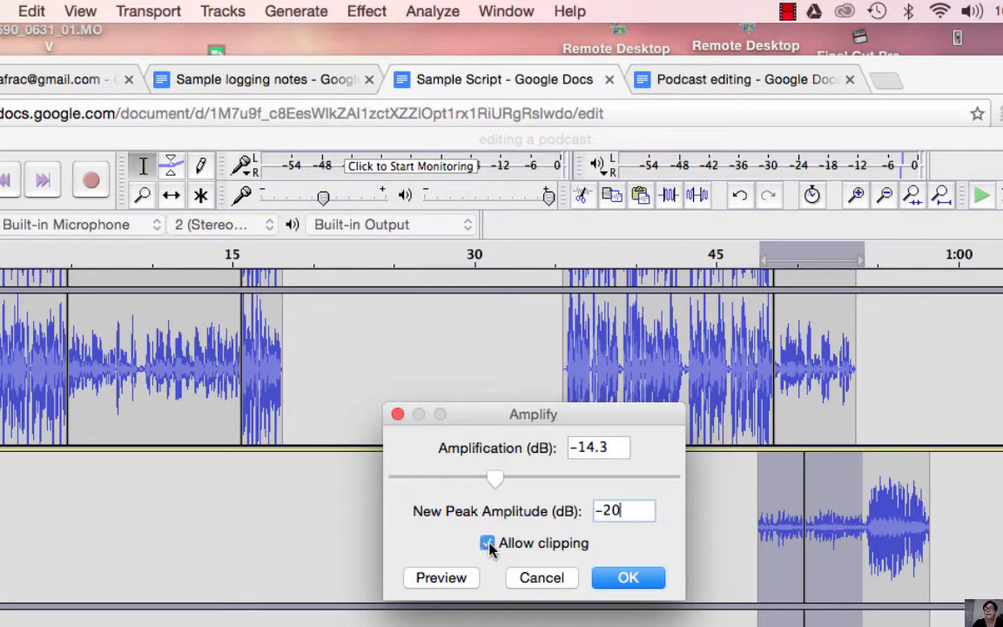
left_click(619, 583)
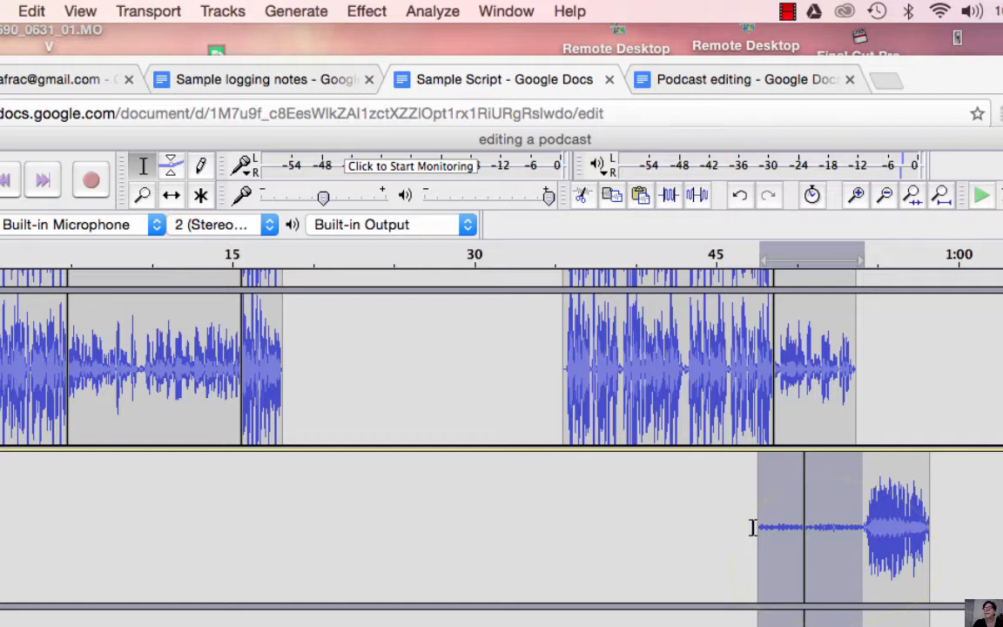
- Play the speech and natural-sound tracks from about 52 seconds to check the volume change after the interview passage
left_click(833, 358)
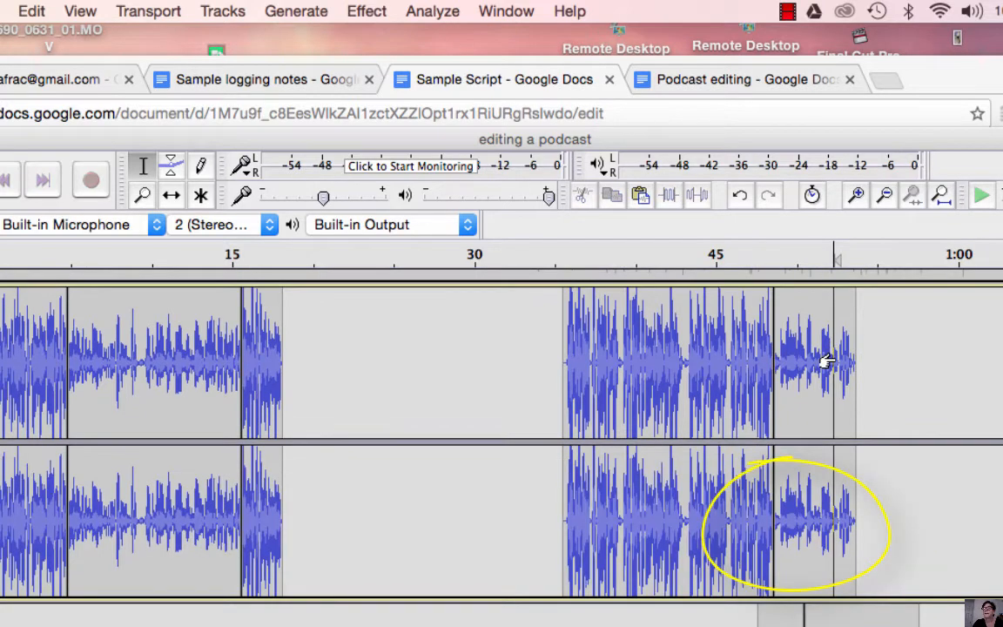
key("space")
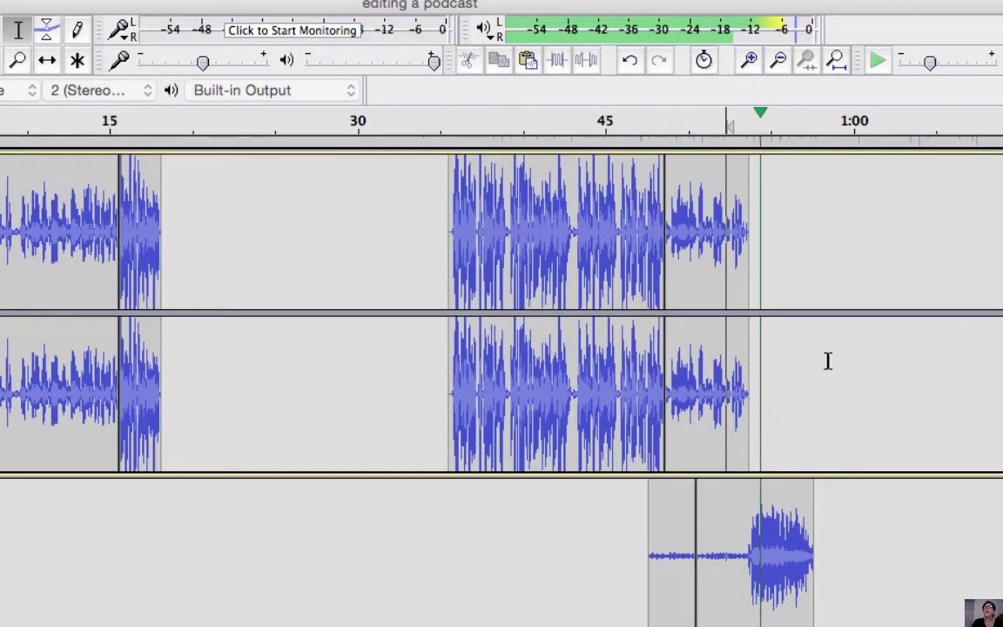
key("space")
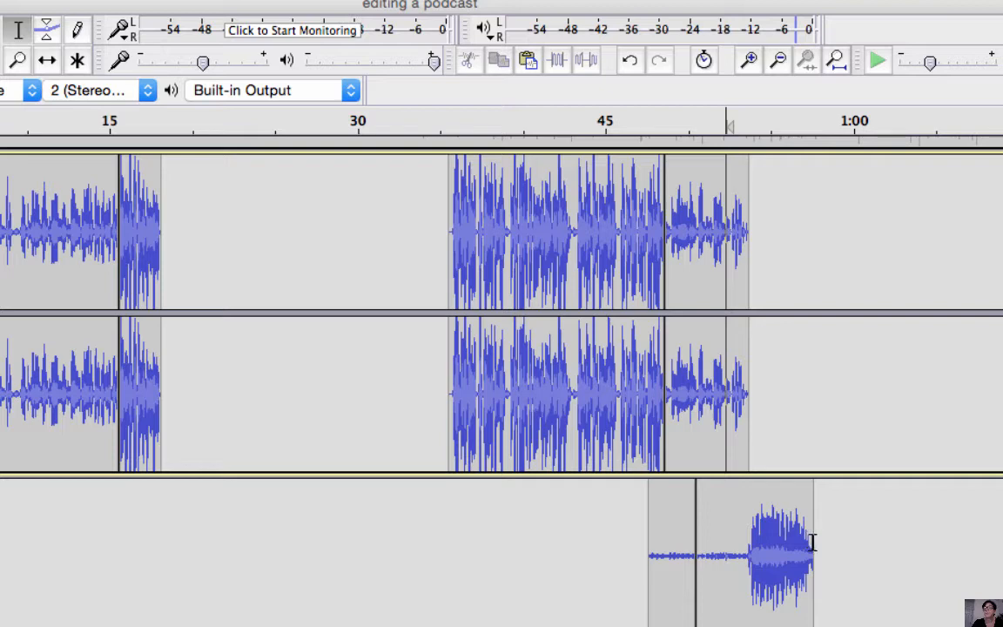
- Trim the natural-sound clip by deleting its tail from about 55.9 seconds to the end
left_click_drag(801, 544, 783, 550)
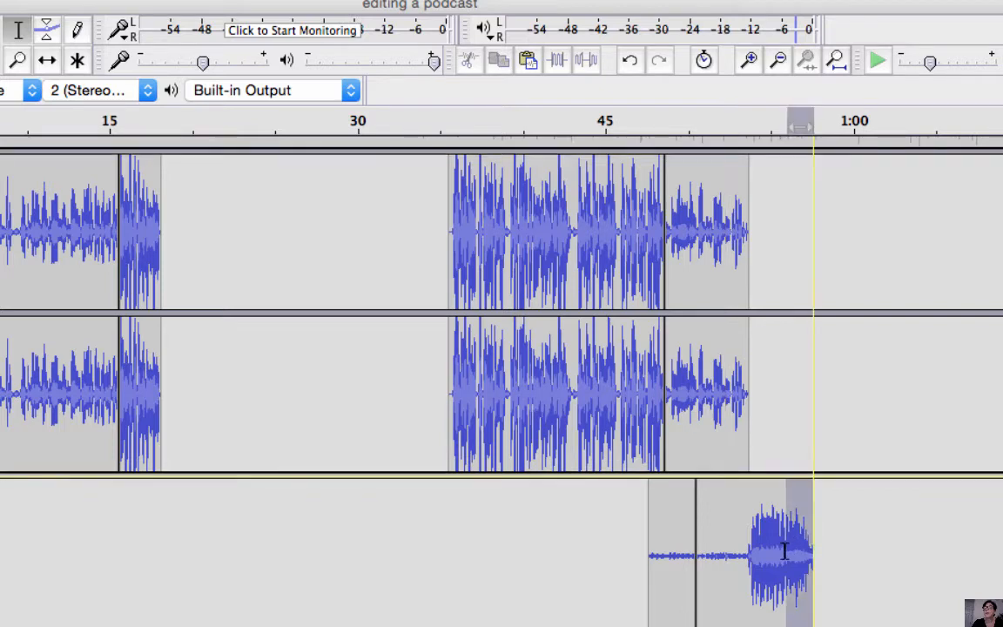
scroll(795, 553, "down", 3)
key("Delete")
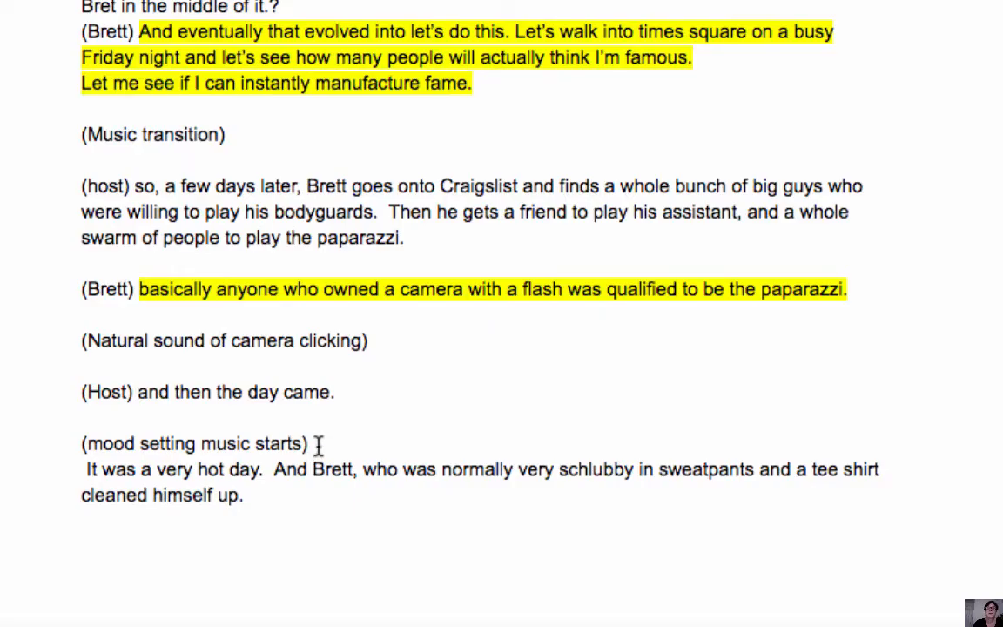
- Review the next script lines, mute the natural-sound track and unmute the host recording
scroll(317, 444, "down", 1)
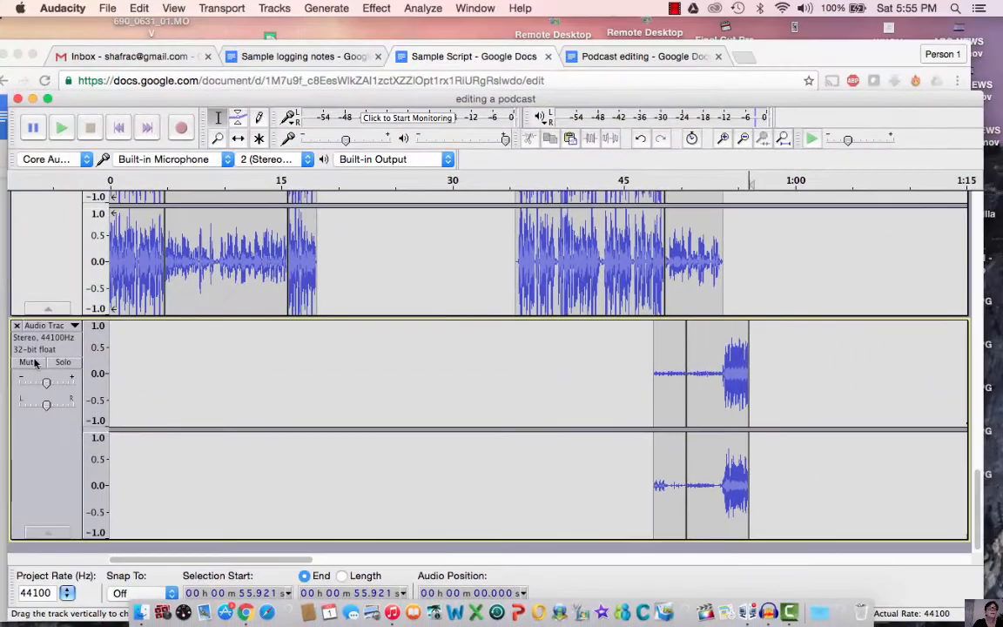
left_click(35, 362)
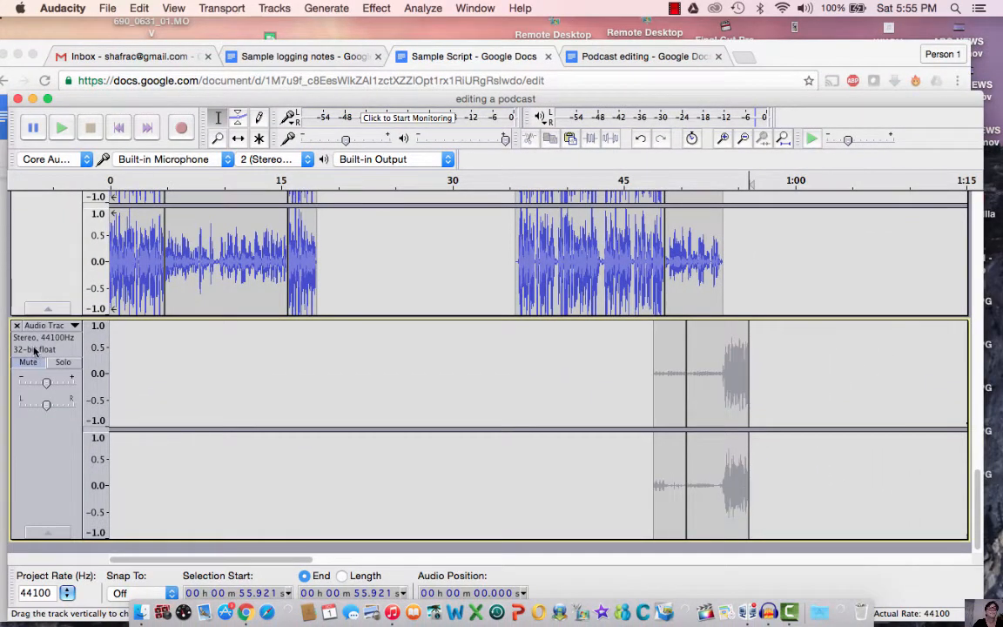
scroll(34, 352, "up", 5)
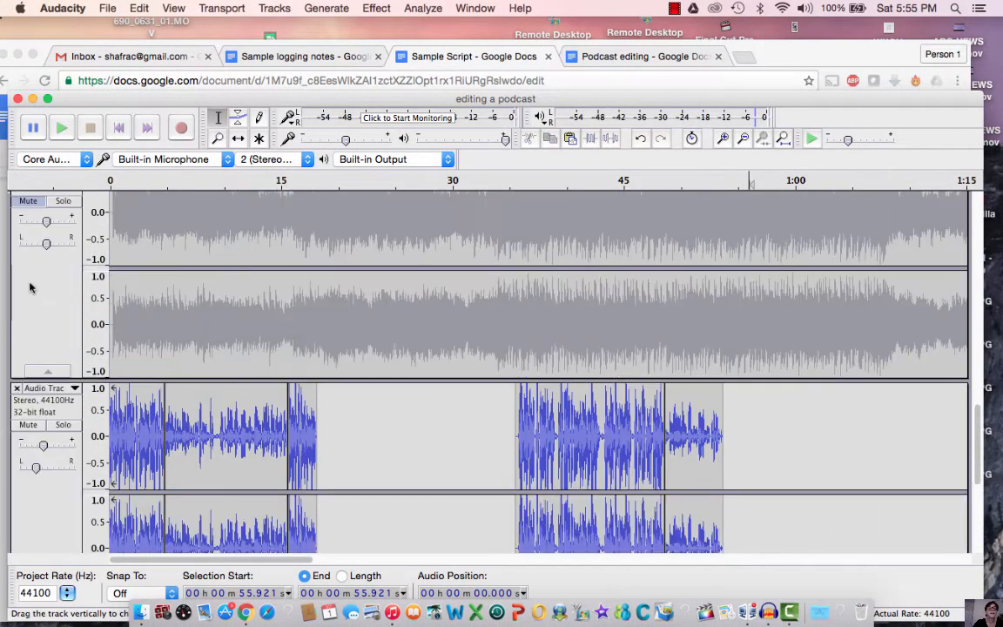
scroll(30, 287, "up", 4)
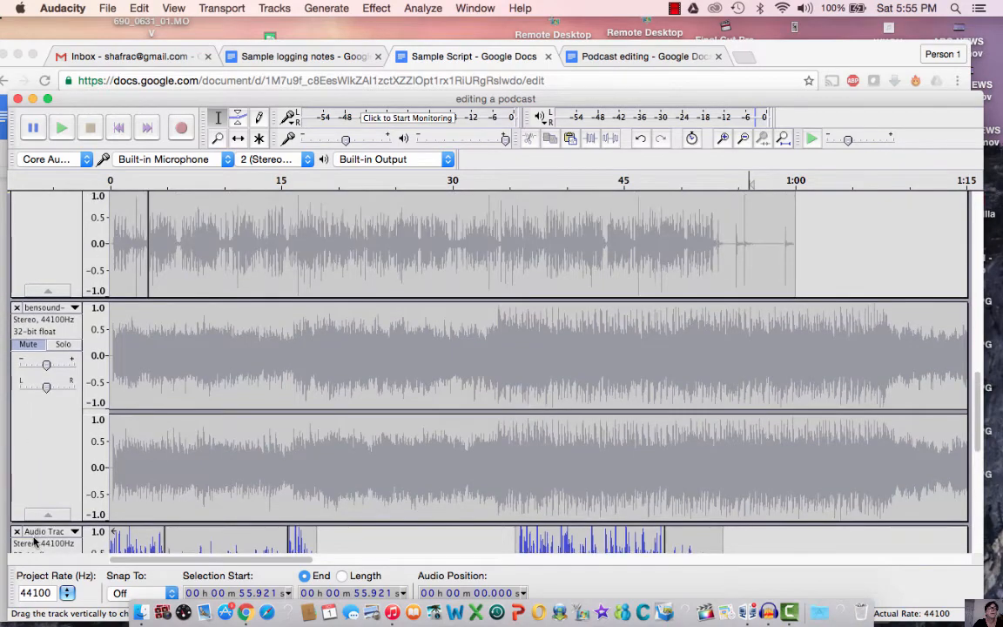
scroll(35, 541, "down", 3)
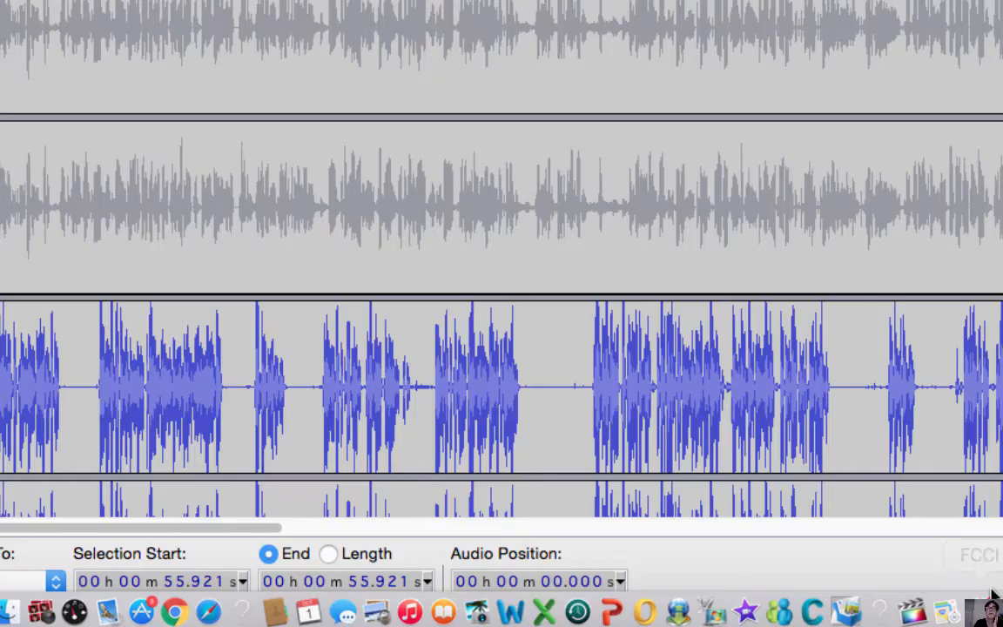
- Locate and copy the host's "and then the day came" line at about 50.4 to 53.1 seconds, and mute all tracks
left_click(248, 385)
scroll(241, 387, "down", 3)
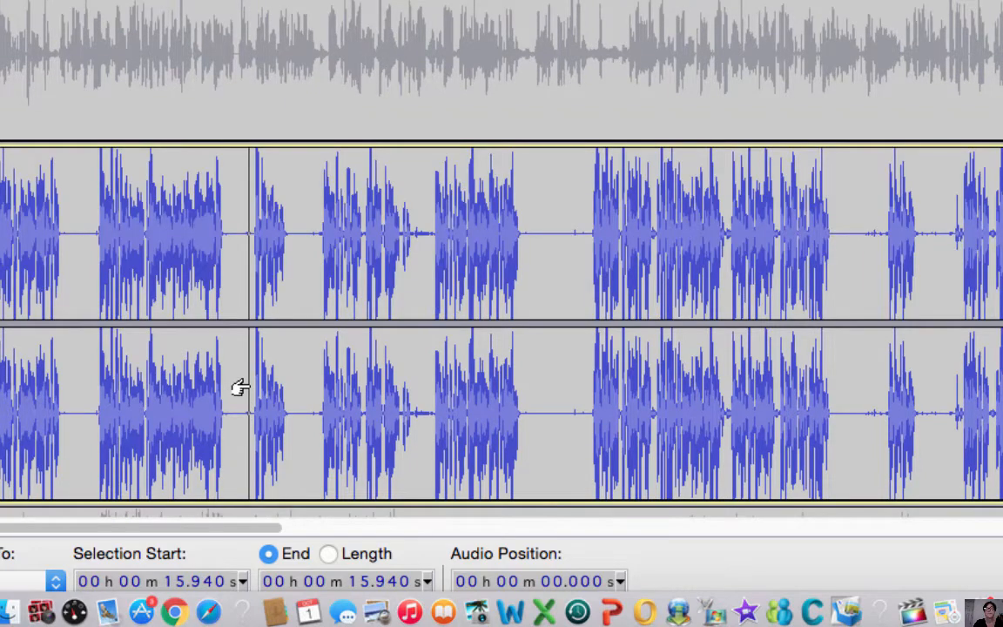
left_click(880, 233)
key("space")
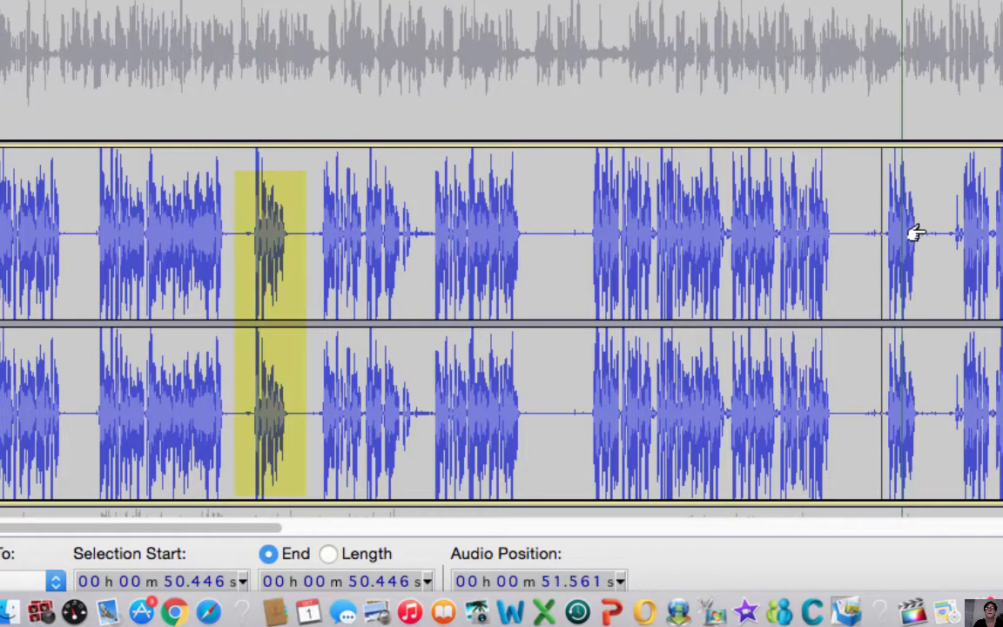
left_click_drag(928, 235, 883, 236)
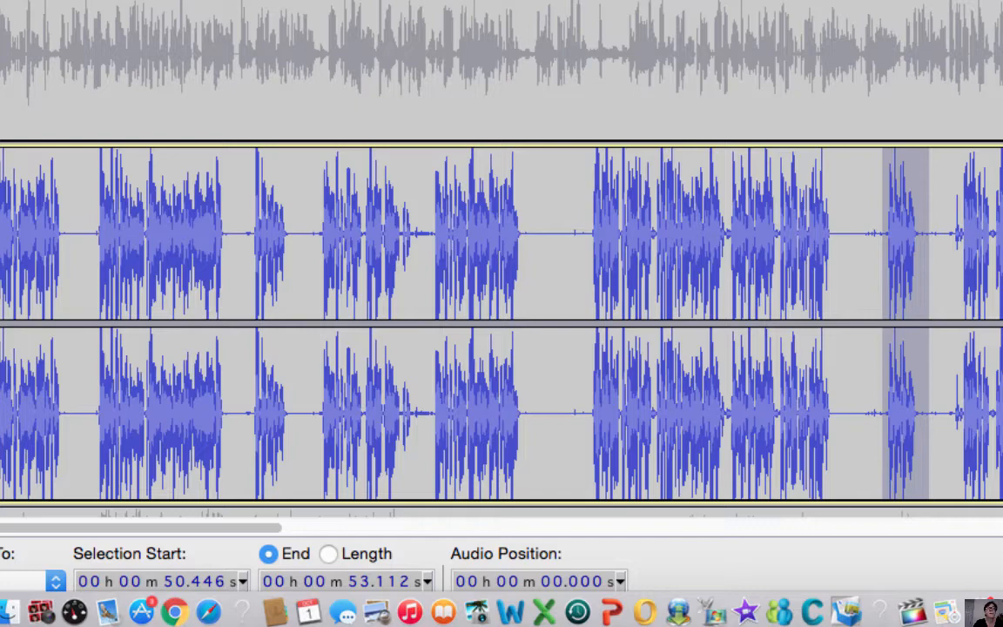
key("shift+u")
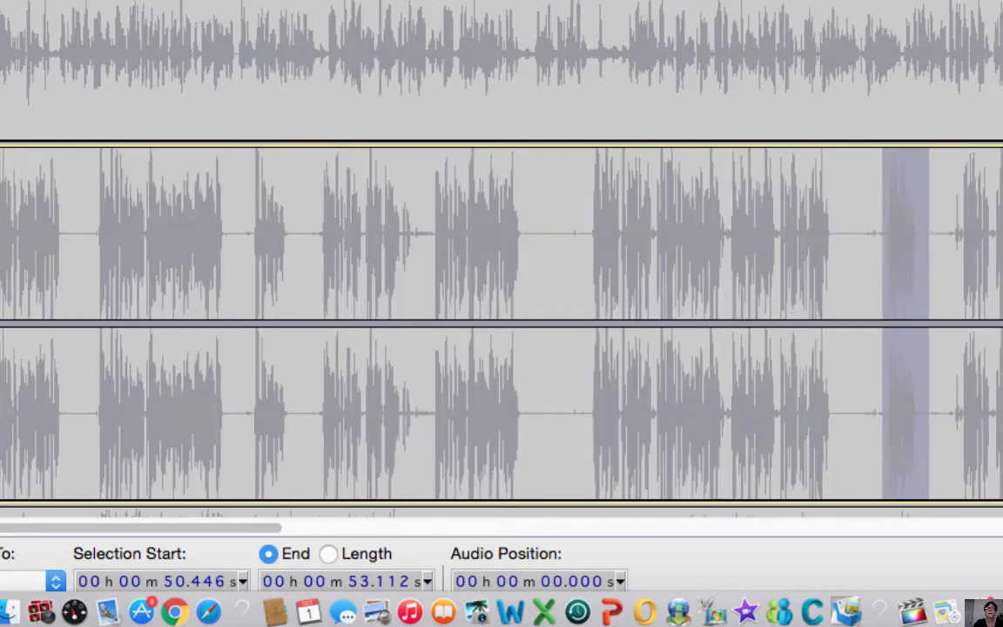
- Paste the copied host line into the assembled speech track at about 55.9 seconds, where the natural-sound clip ends
scroll(501, 261, "down", 5)
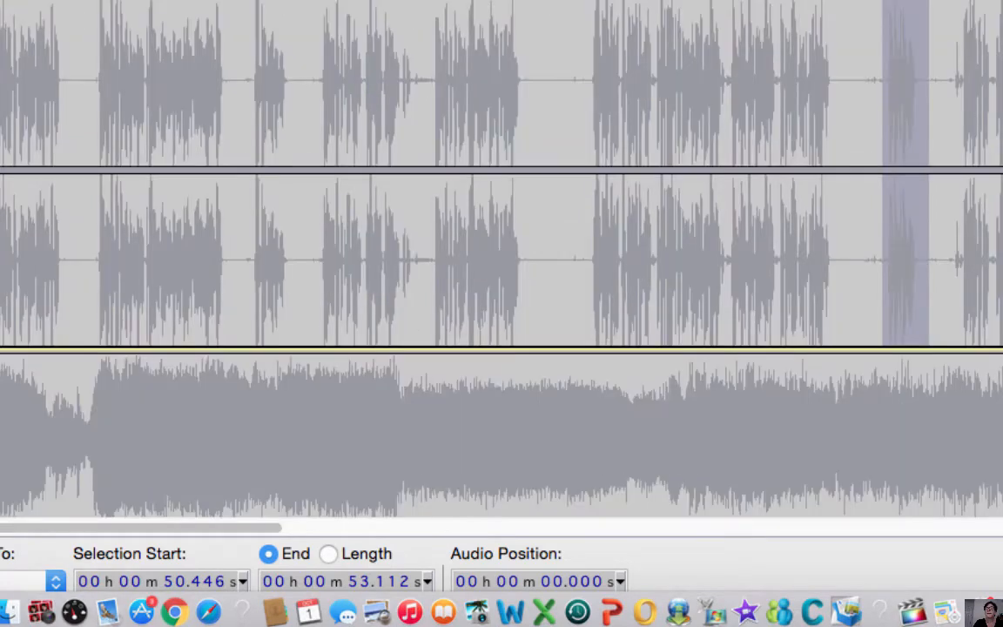
scroll(932, 258, "down", 15)
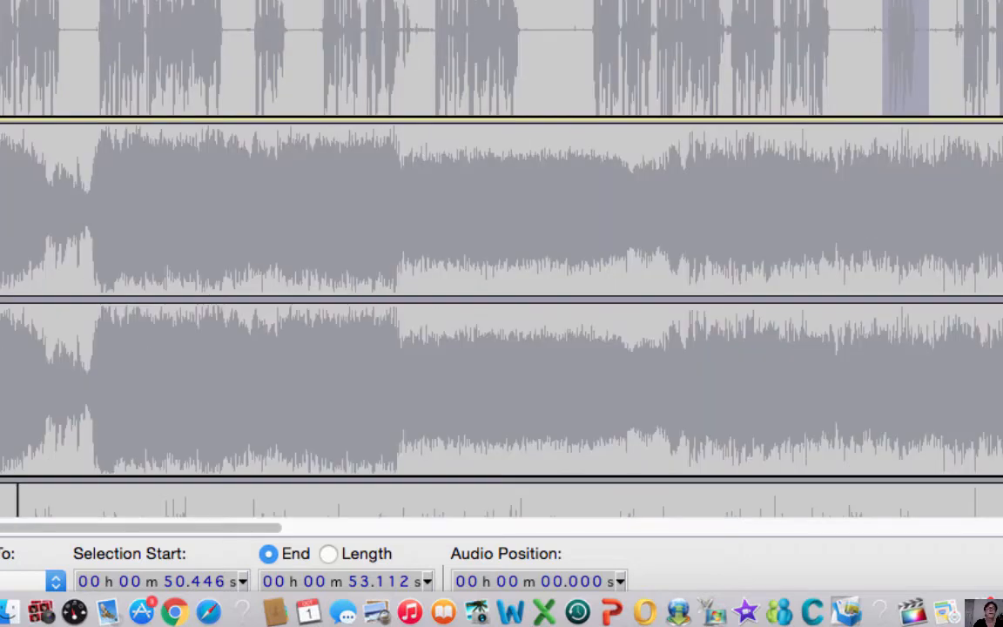
scroll(931, 258, "down", 10)
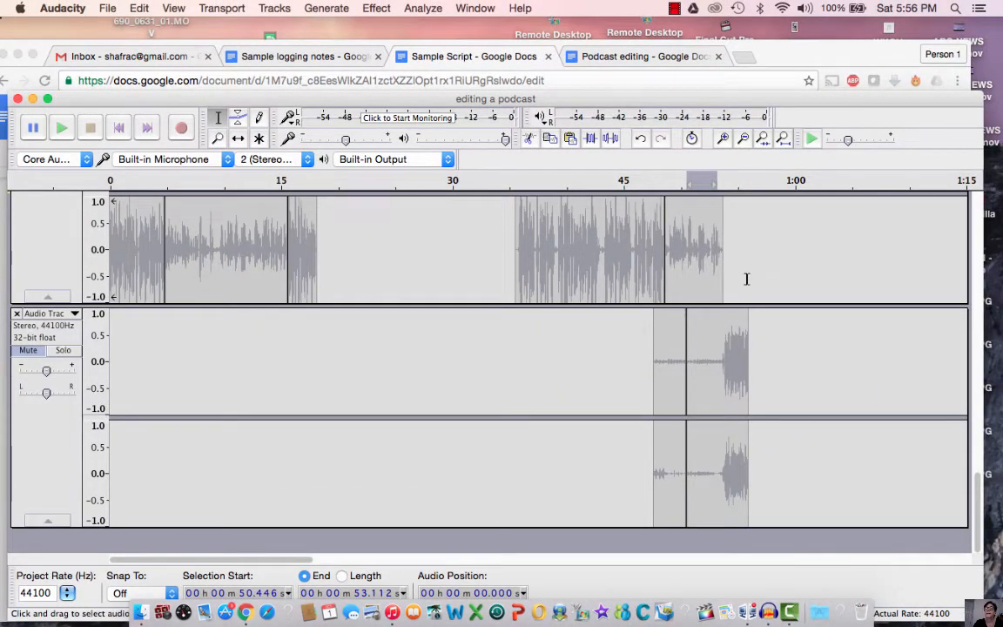
left_click(748, 279)
scroll(750, 279, "up", 2)
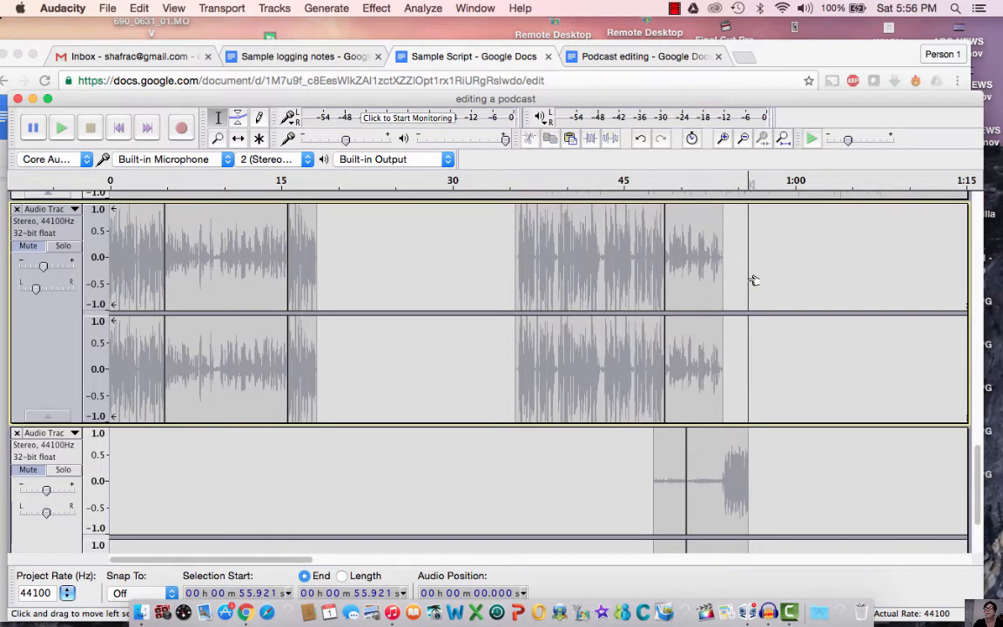
left_click_drag(750, 281, 779, 280)
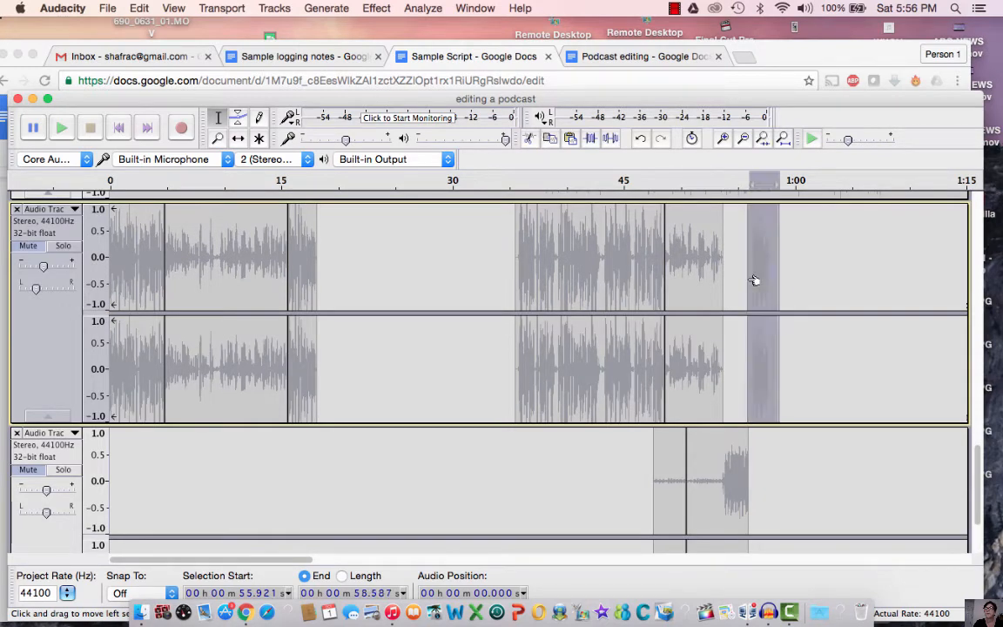
- Unmute the assembled speech and natural-sound tracks and play them together from about 46.8 seconds
left_click(17, 246)
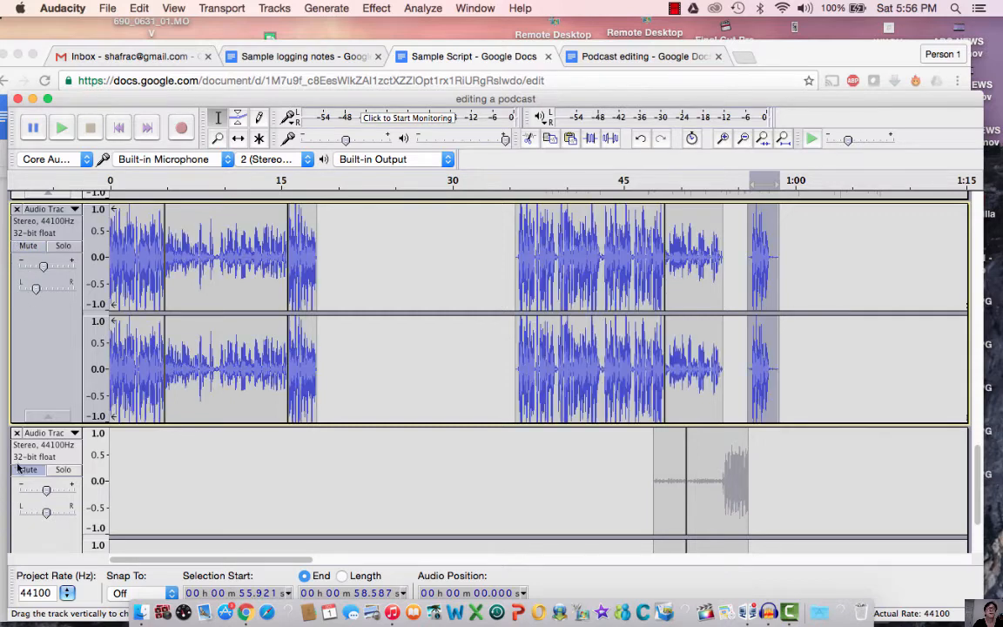
left_click(17, 469)
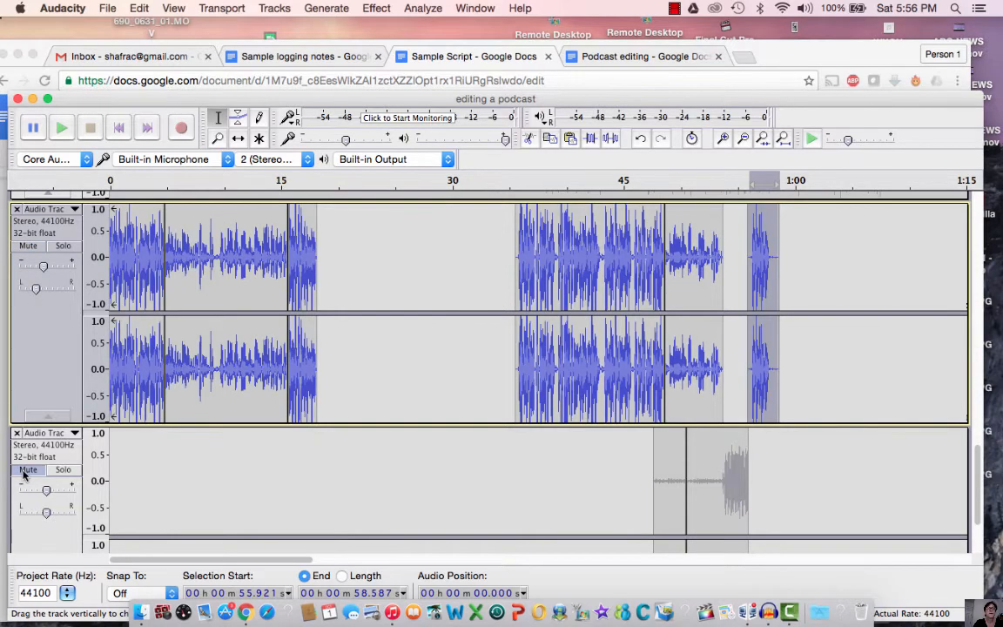
left_click(645, 265)
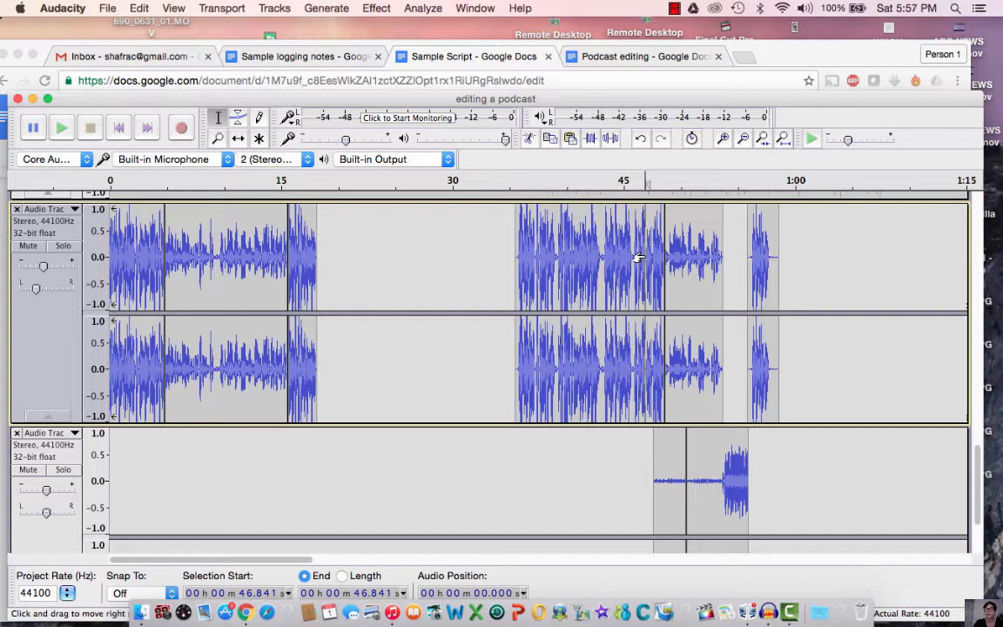
key("space")
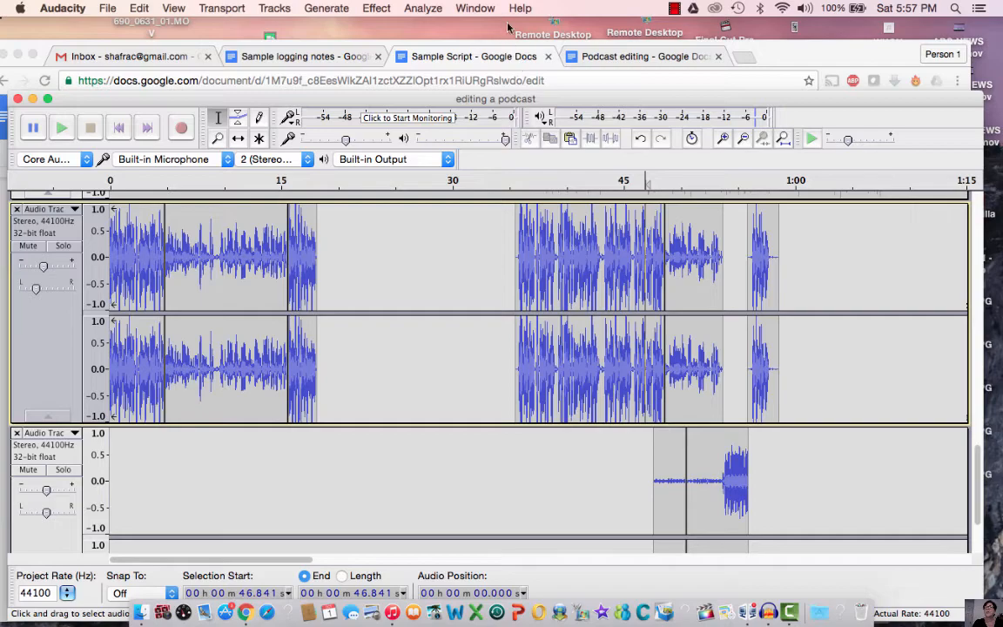
- Add a new stereo track below the natural-sound track and place the cursor at about 55.9 seconds, where the natural-sound clip ends
left_click(515, 59)
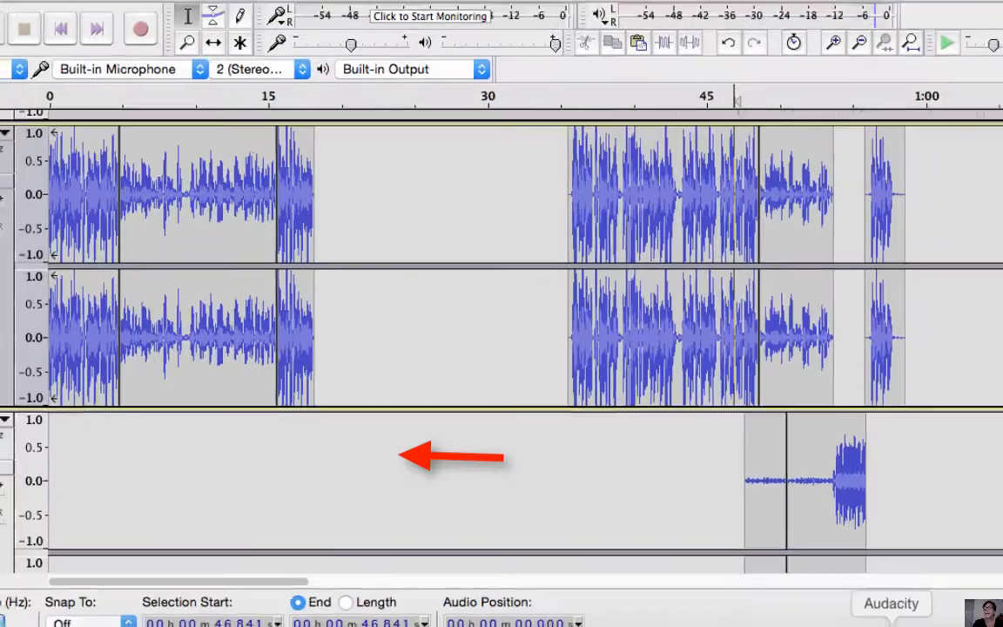
scroll(745, 457, "down", 1)
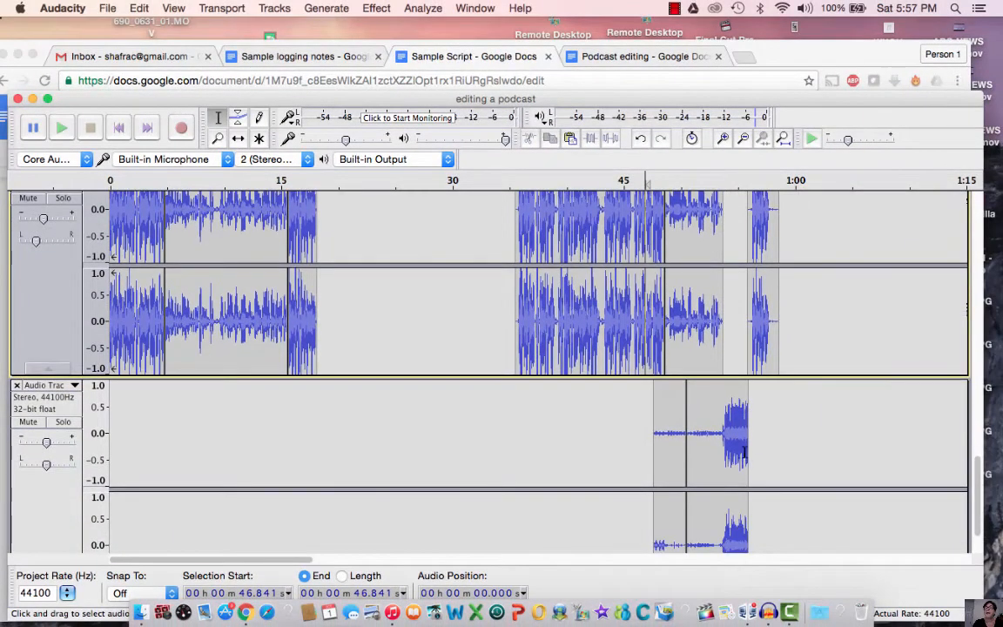
scroll(745, 456, "down", 2)
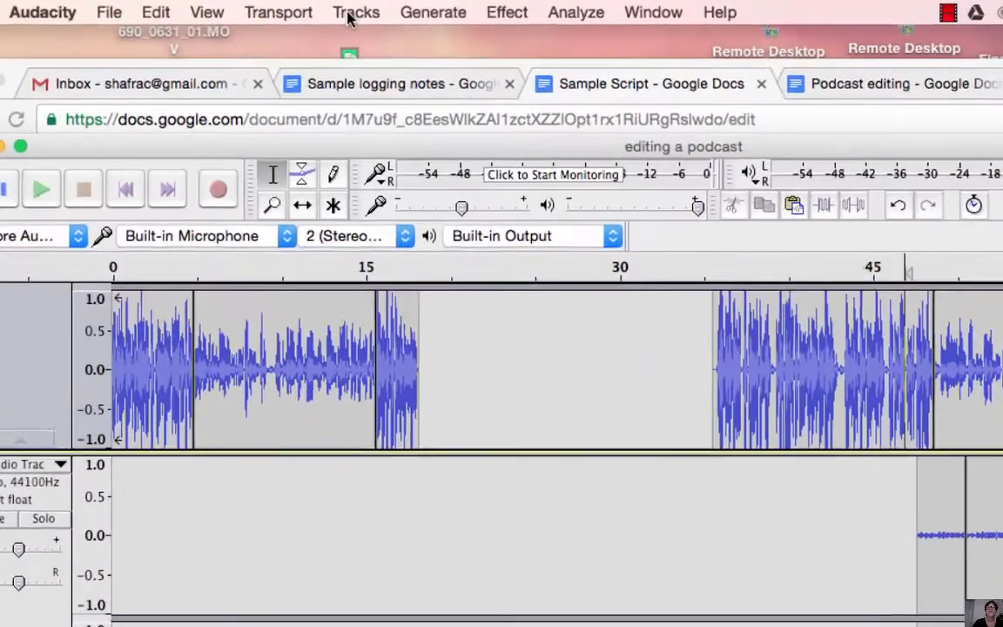
left_click(272, 9)
mouse_move(366, 41)
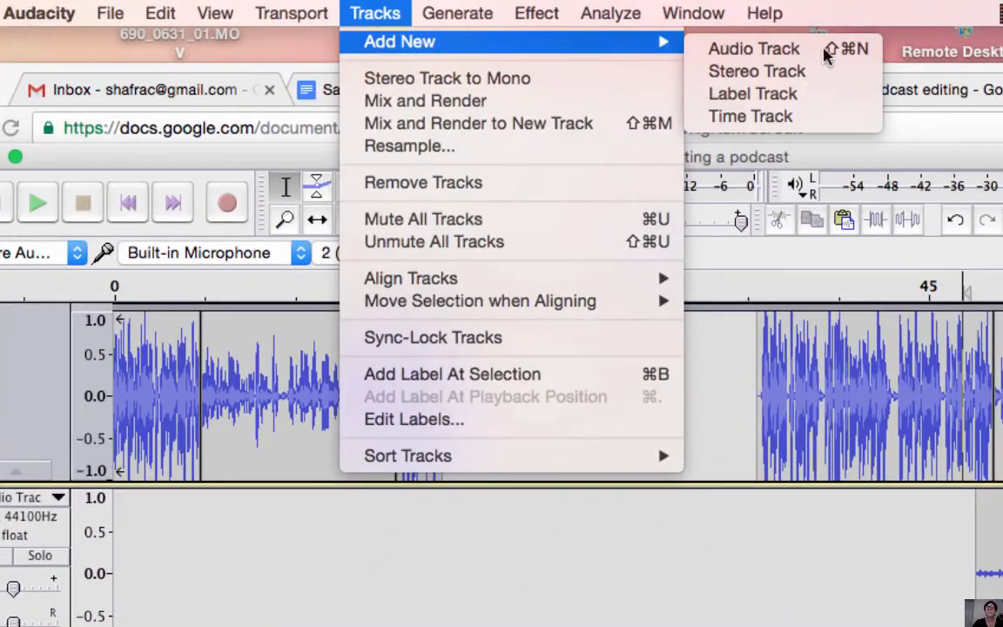
left_click(771, 71)
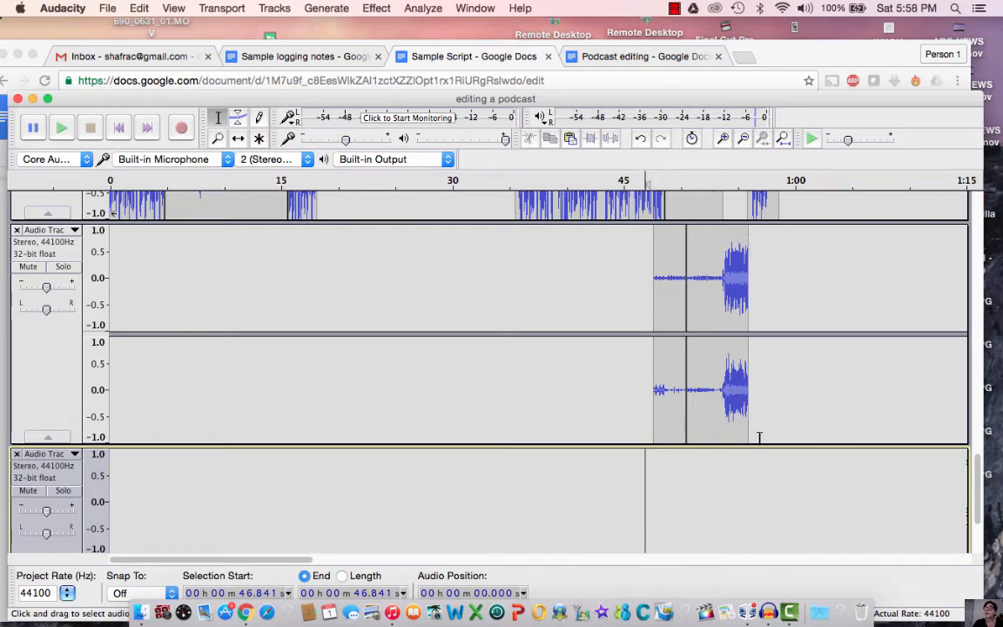
left_click(747, 503)
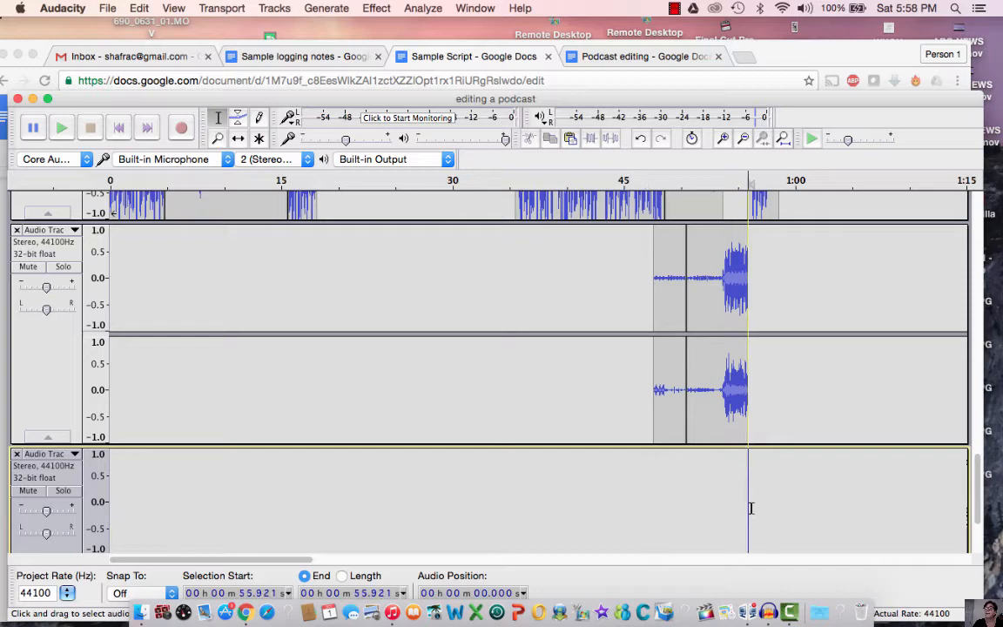
scroll(609, 418, "down", 5)
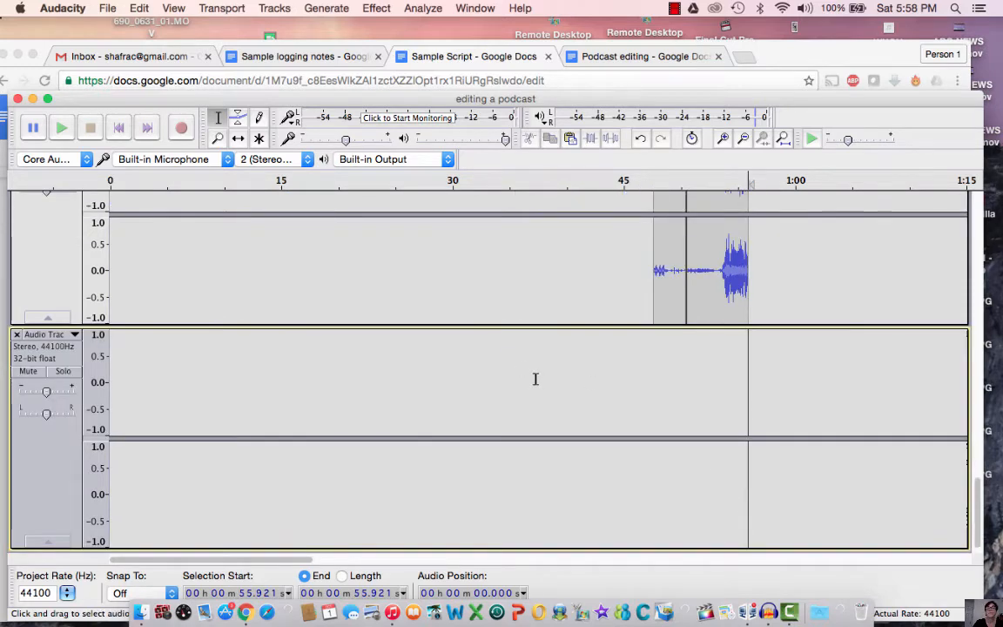
- With only the bensound music track unmuted, play its opening from about 0.3 seconds
scroll(487, 348, "up", 2)
scroll(319, 235, "up", 2)
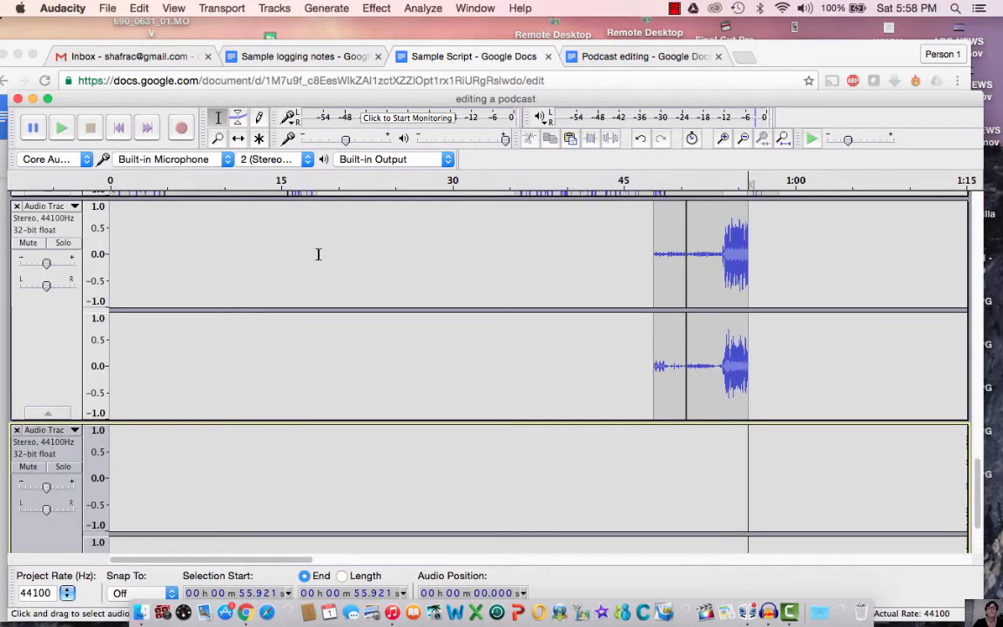
scroll(318, 254, "up", 8)
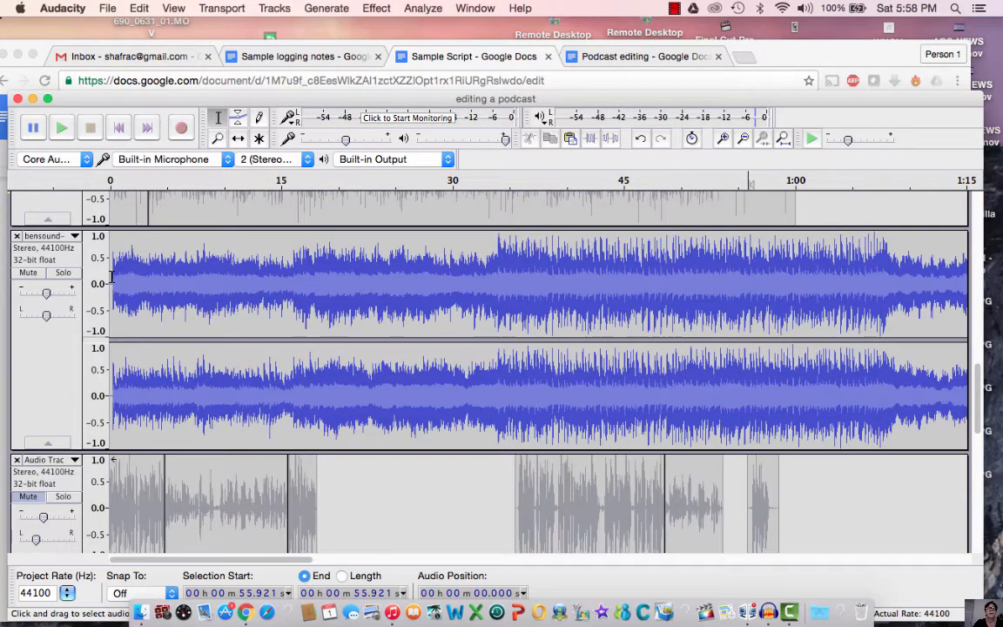
left_click(113, 280)
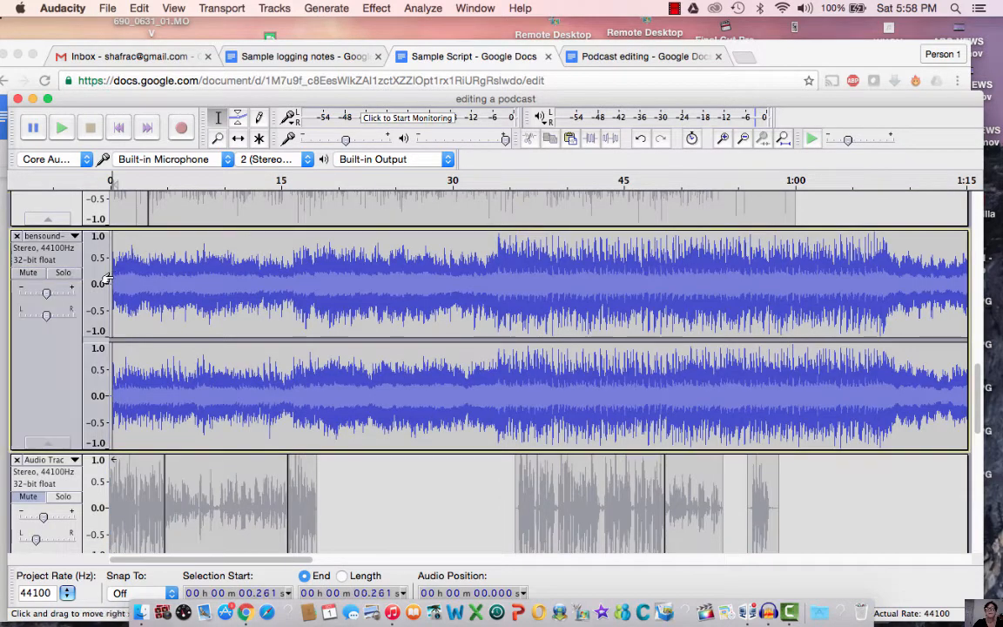
key("space")
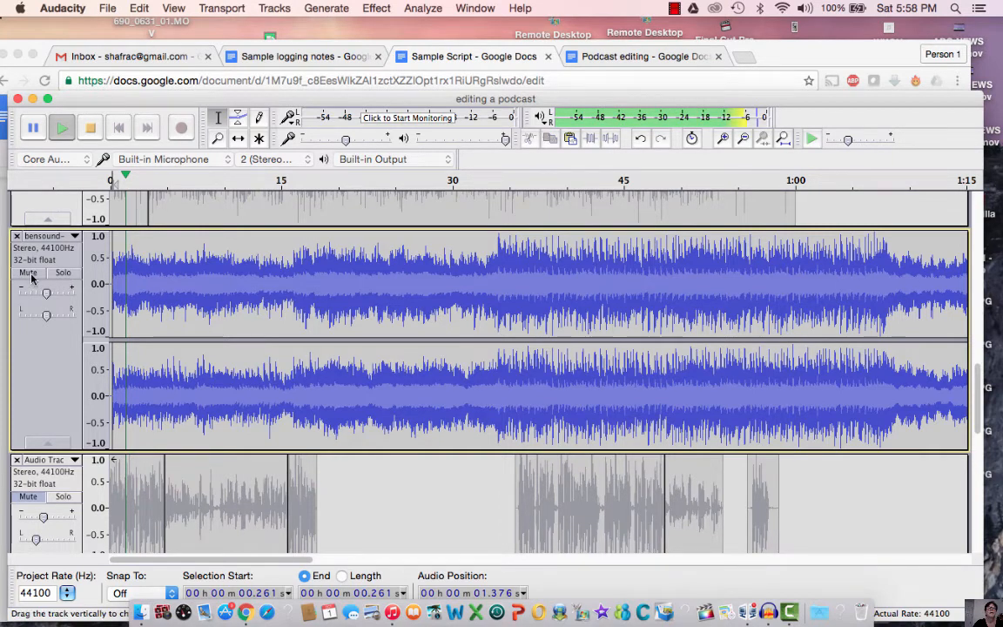
key("space")
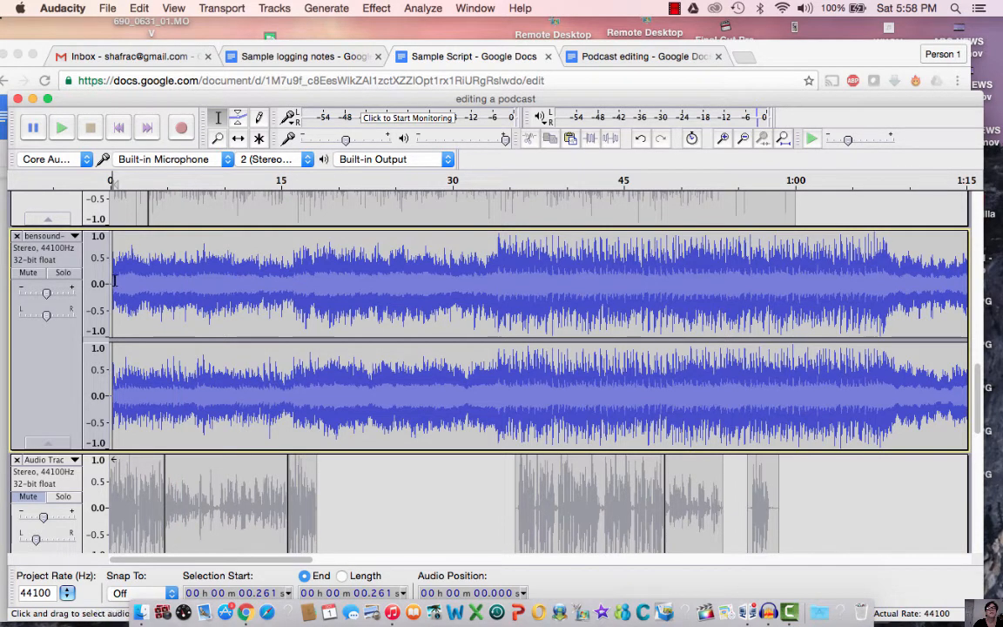
- Copy the bensound music from about 0.3 to 34.5 seconds and paste it into the new stereo track at about 55.9 seconds
left_click_drag(113, 280, 503, 290)
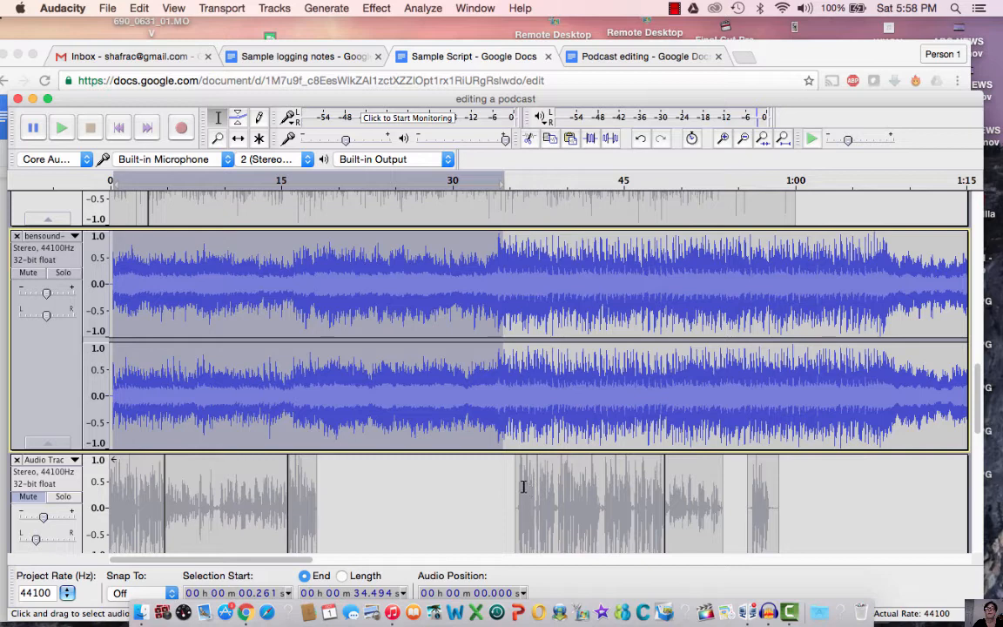
scroll(523, 484, "down", 4)
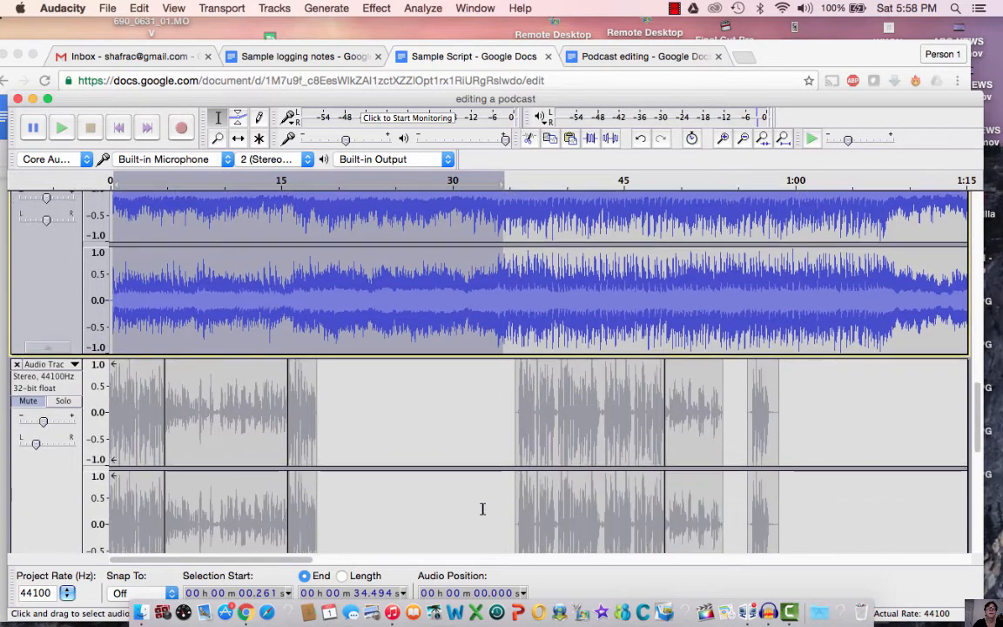
scroll(459, 488, "down", 6)
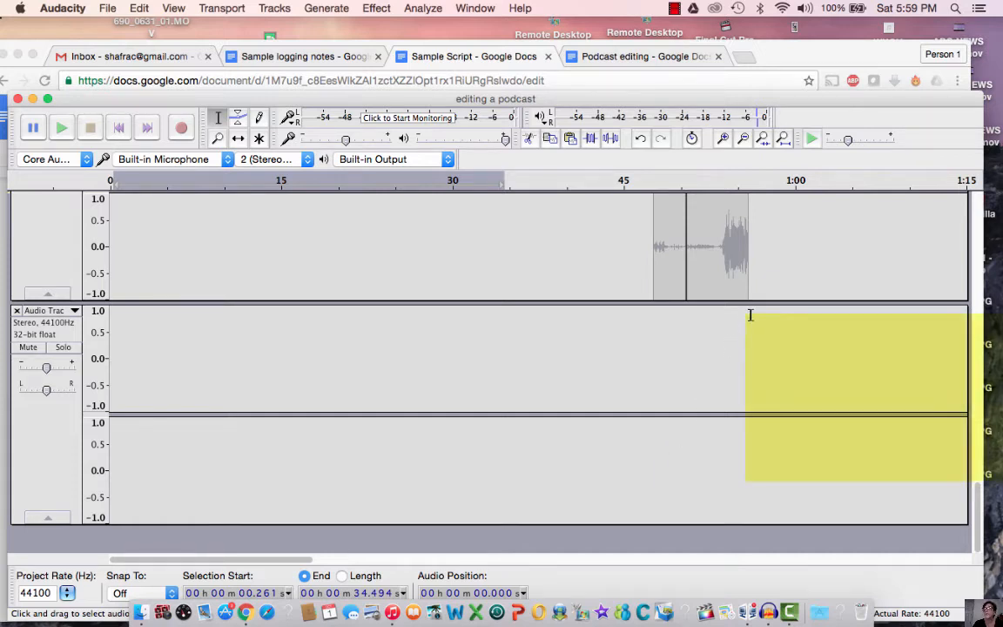
left_click(749, 315)
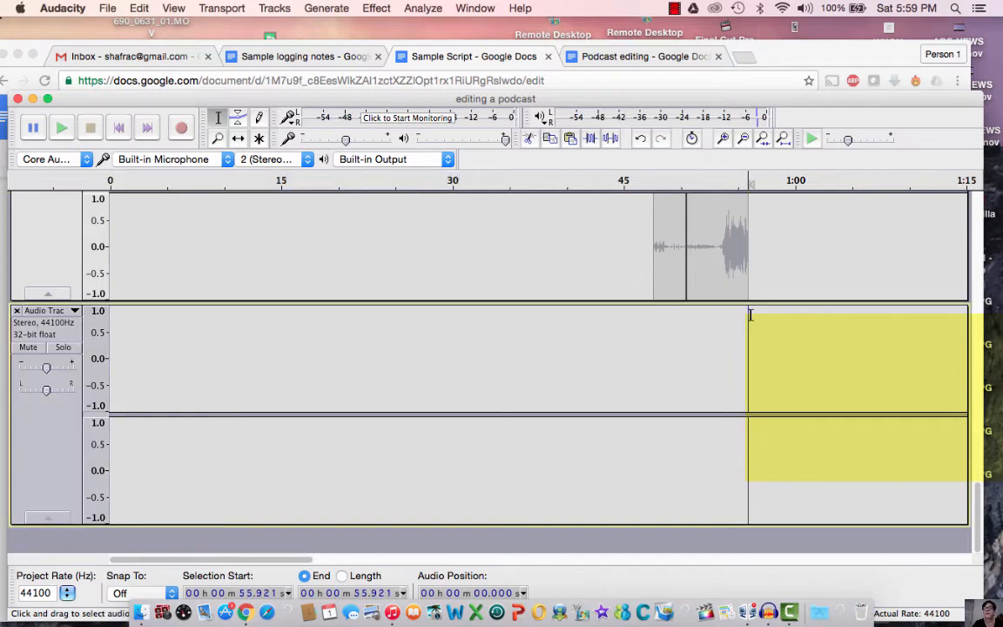
key("super+v")
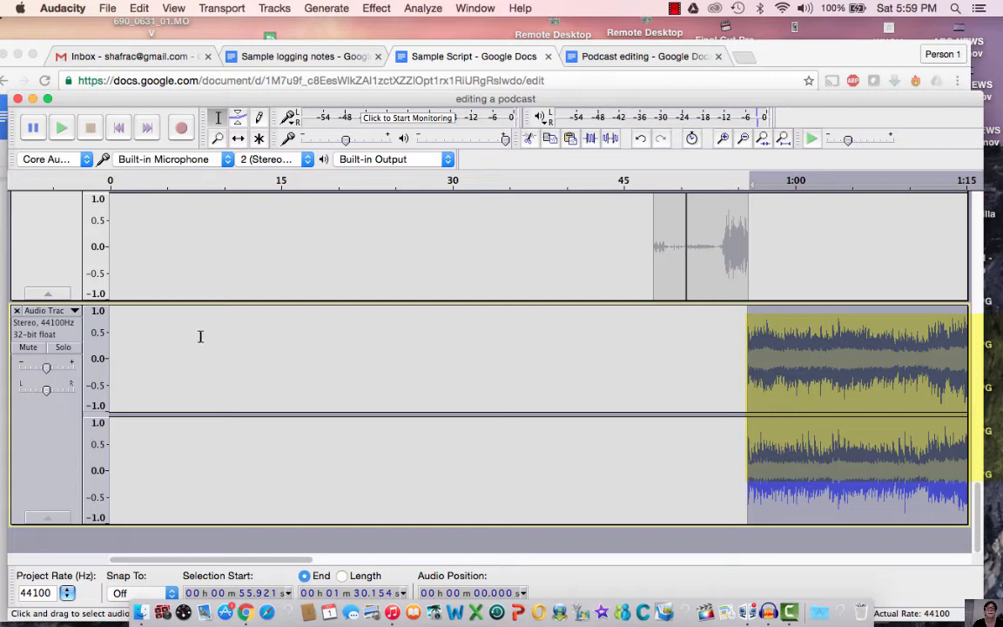
- Mute the original bensound music track, leaving the new track with the pasted music unmuted
scroll(202, 315, "up", 5)
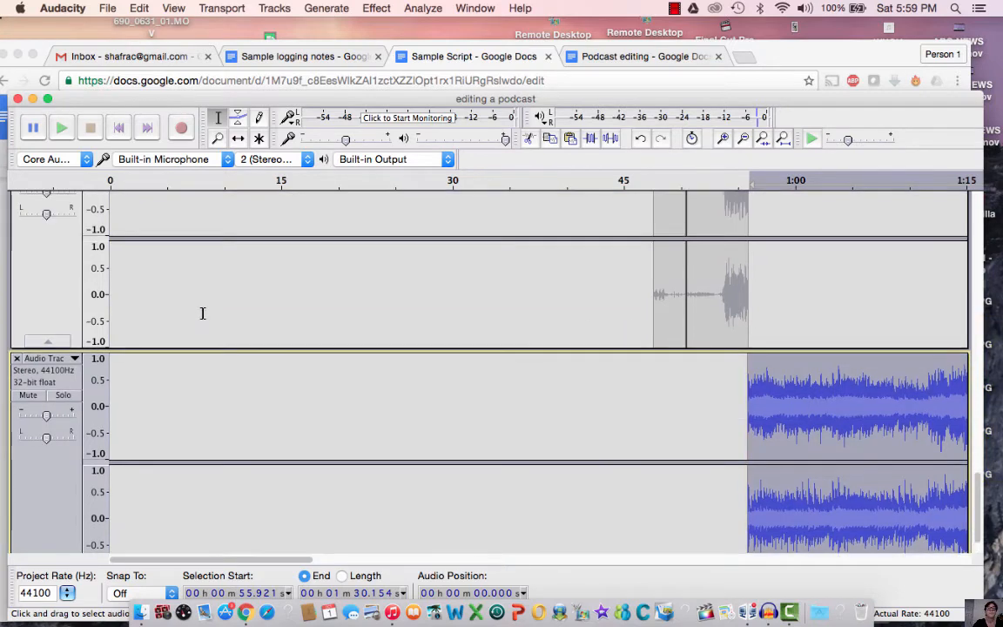
scroll(188, 306, "down", 8)
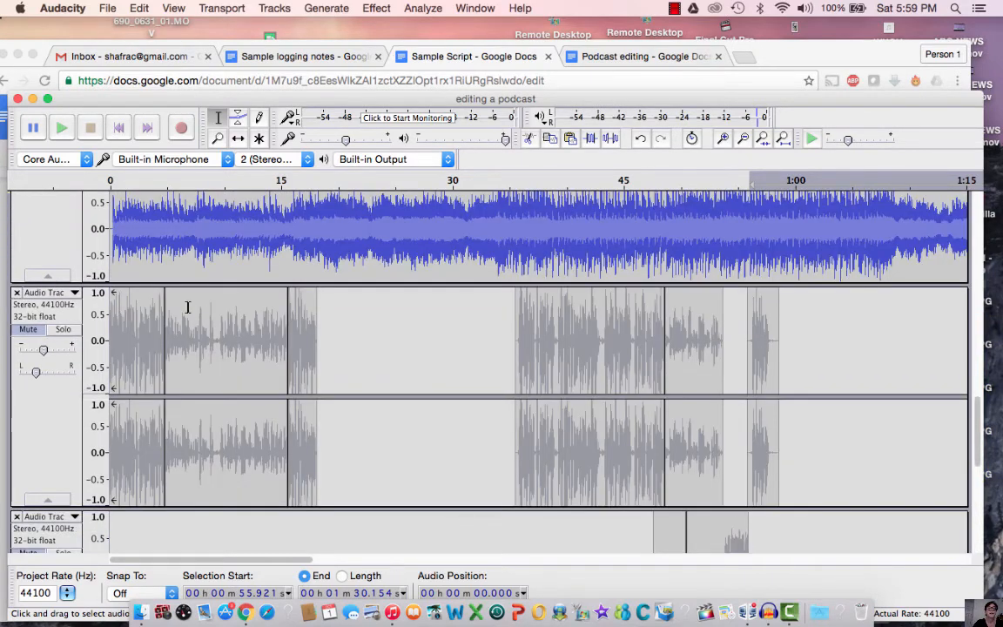
scroll(130, 288, "up", 7)
scroll(26, 222, "up", 5)
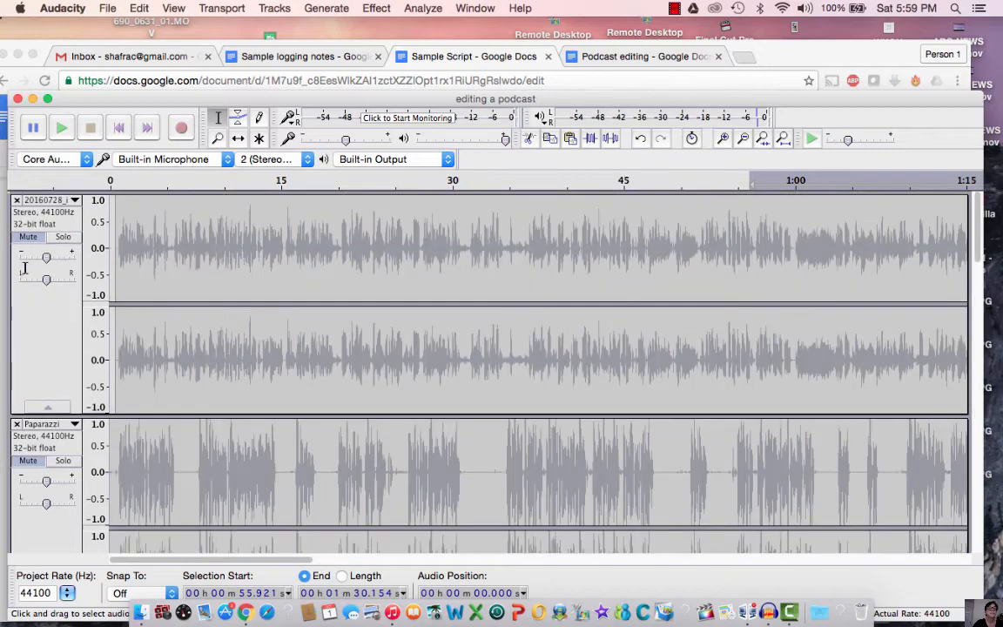
scroll(37, 313, "down", 2)
scroll(37, 313, "down", 7)
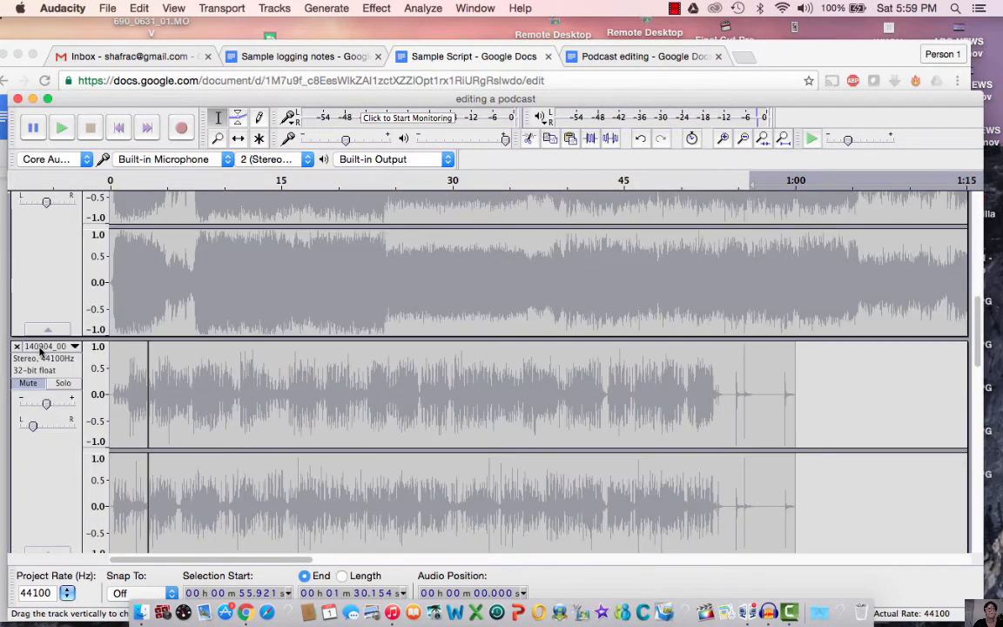
scroll(38, 348, "down", 3)
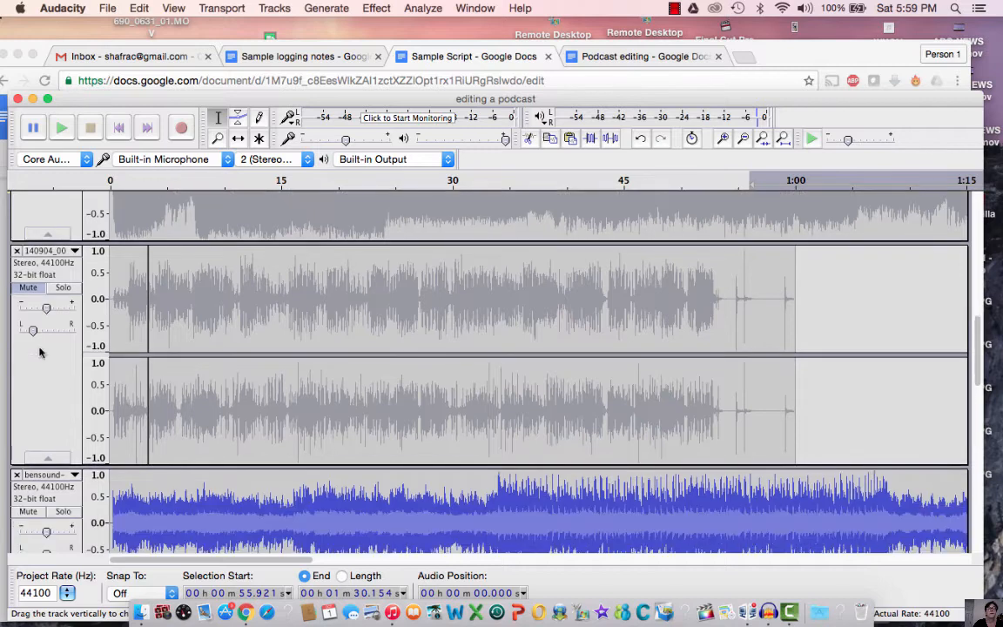
left_click(28, 514)
- Unmute the natural-sound track and the assembled speech track
scroll(95, 428, "down", 9)
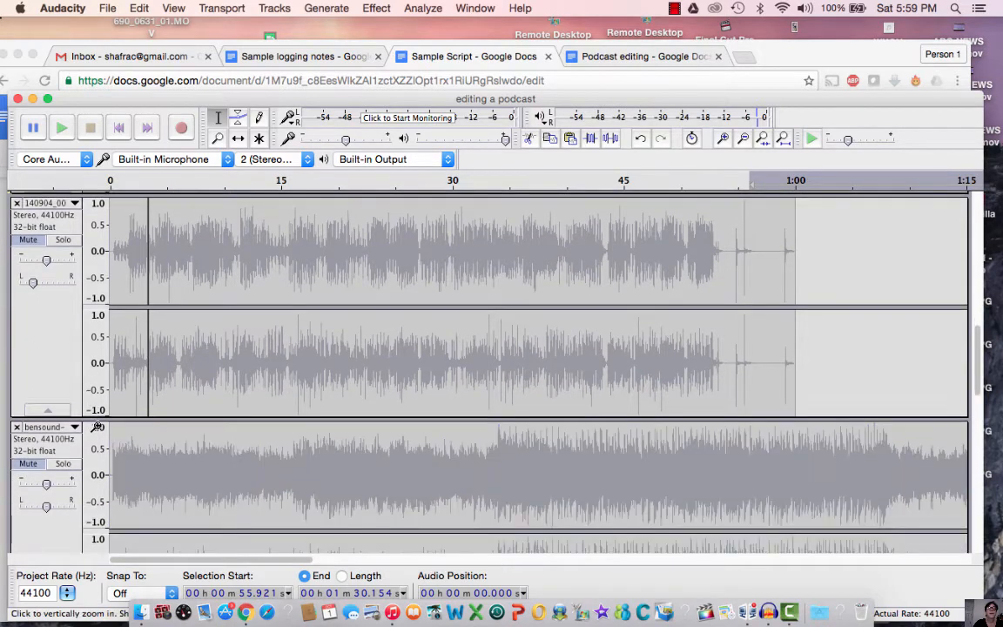
scroll(96, 422, "down", 10)
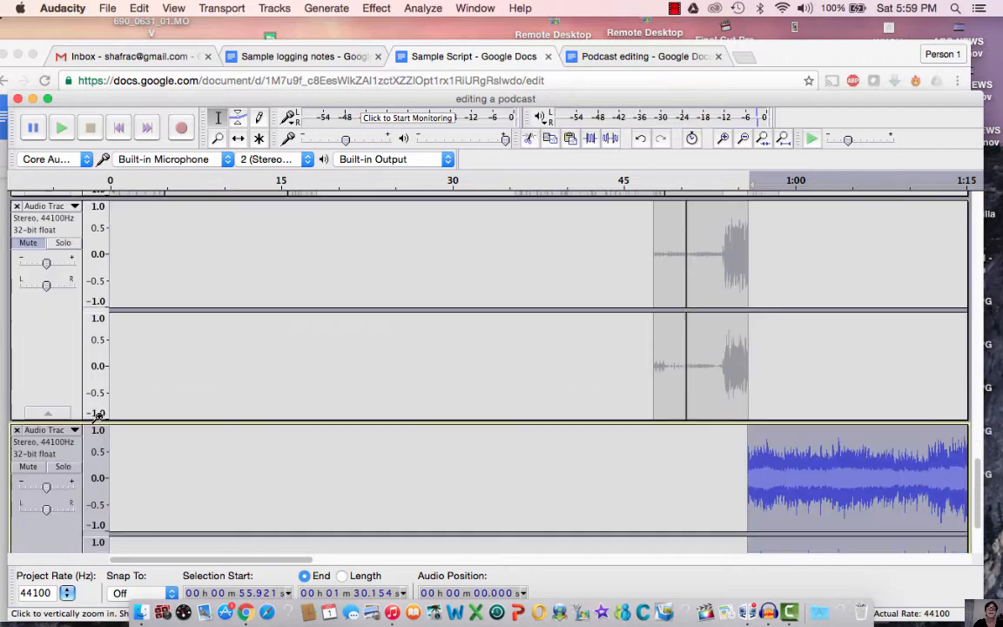
scroll(100, 409, "up", 1)
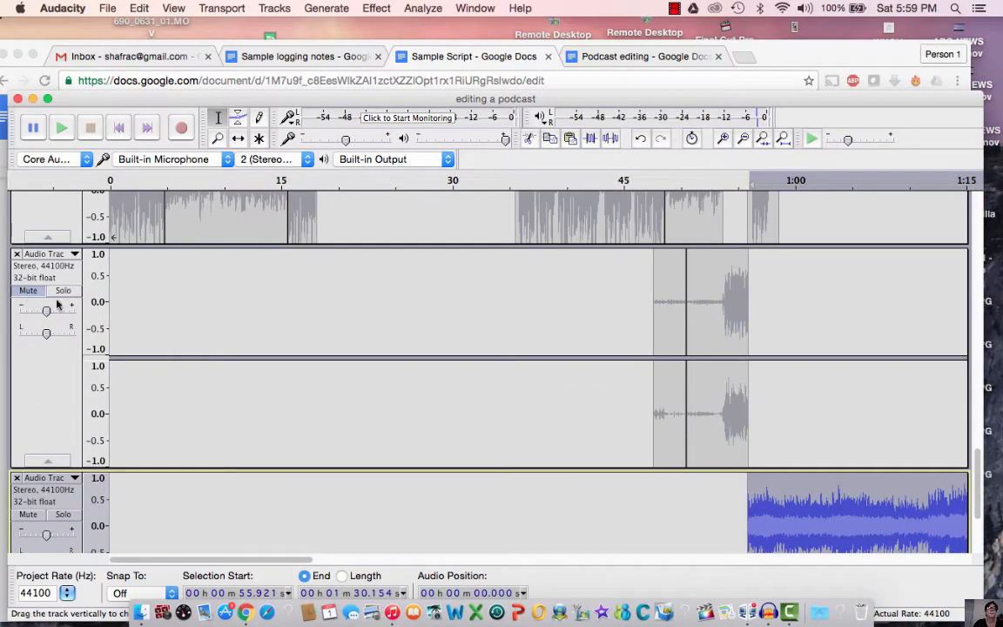
left_click(88, 311)
scroll(87, 306, "up", 2)
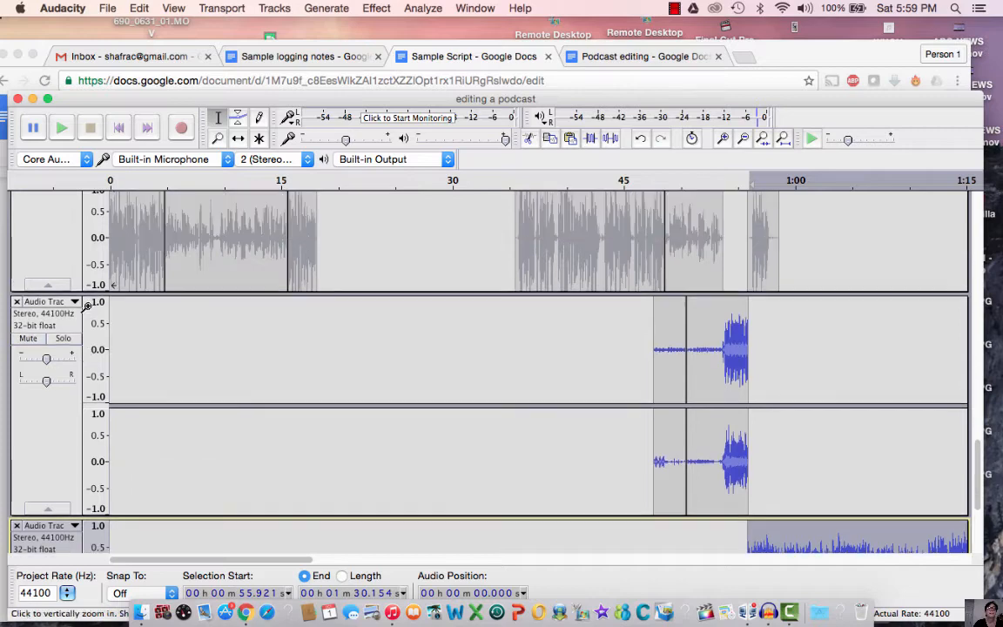
scroll(87, 307, "up", 2)
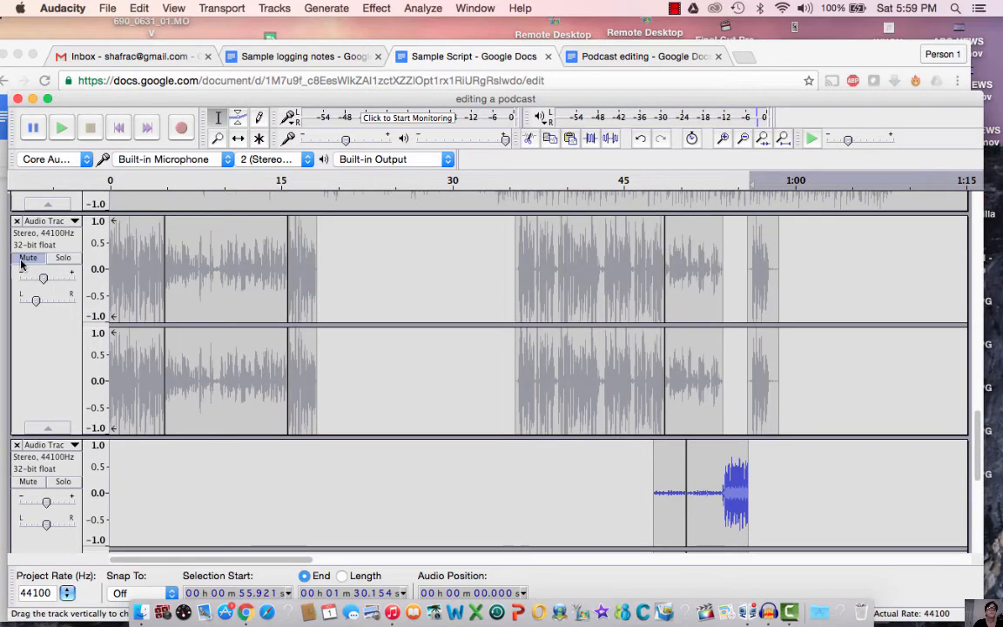
left_click(26, 259)
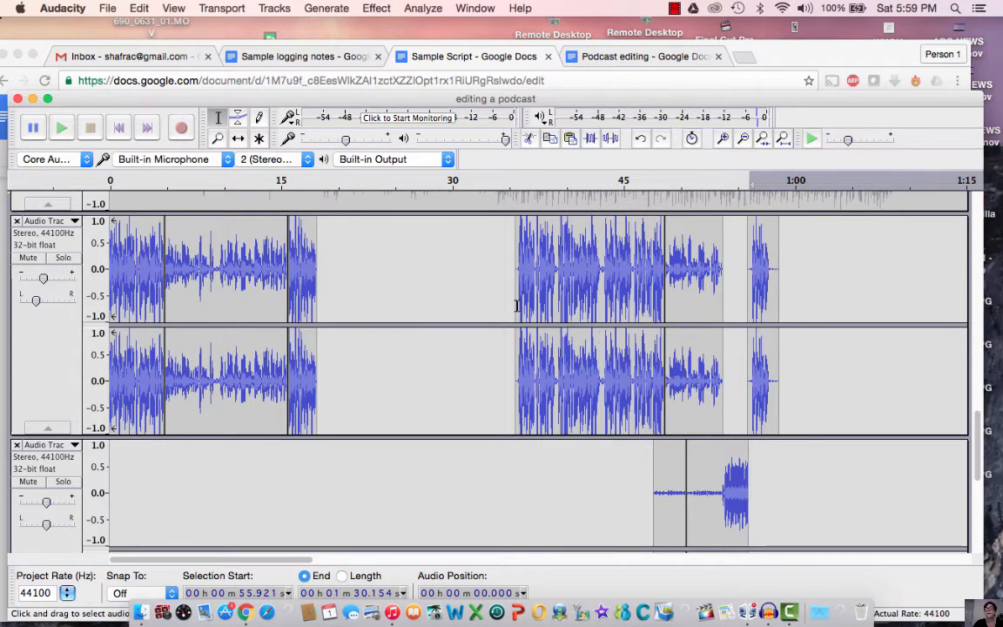
- Play the speech, natural sound and pasted music together from about 35.5 seconds until the music is heard
left_click(516, 306)
scroll(520, 326, "down", 1)
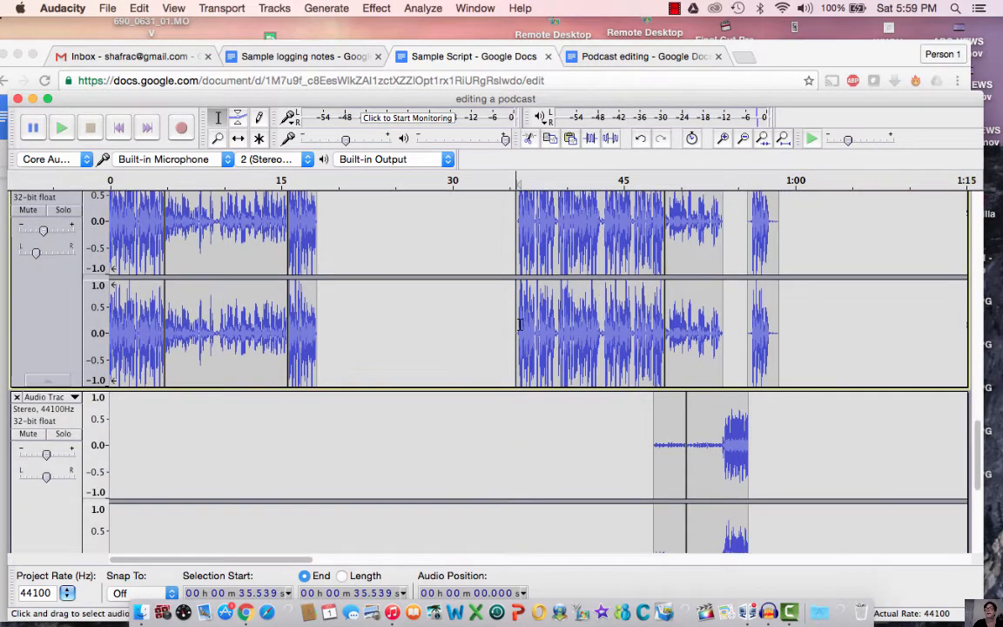
scroll(520, 325, "down", 1)
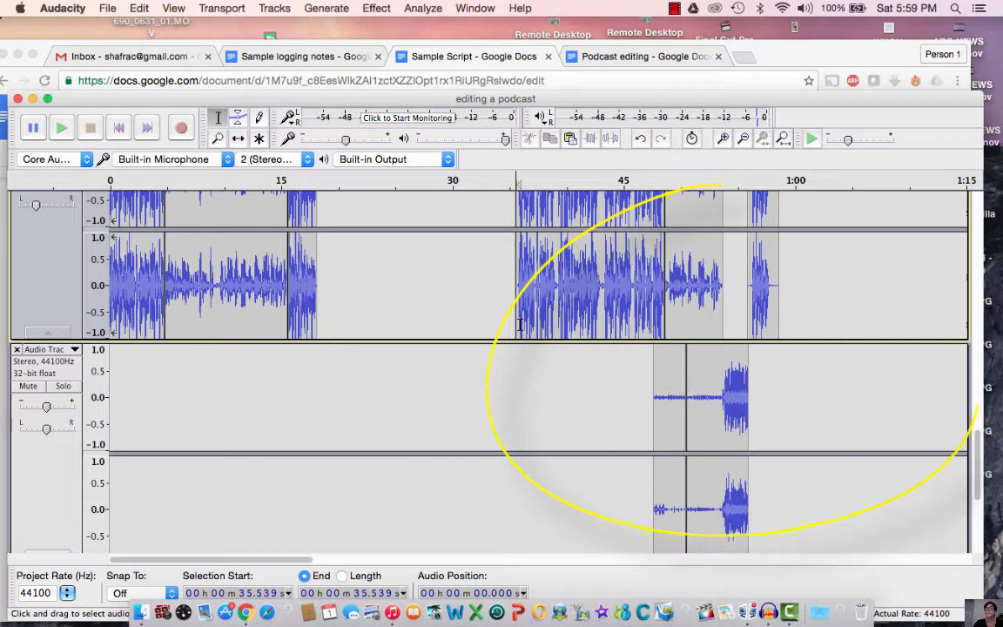
scroll(573, 380, "down", 1)
key("space")
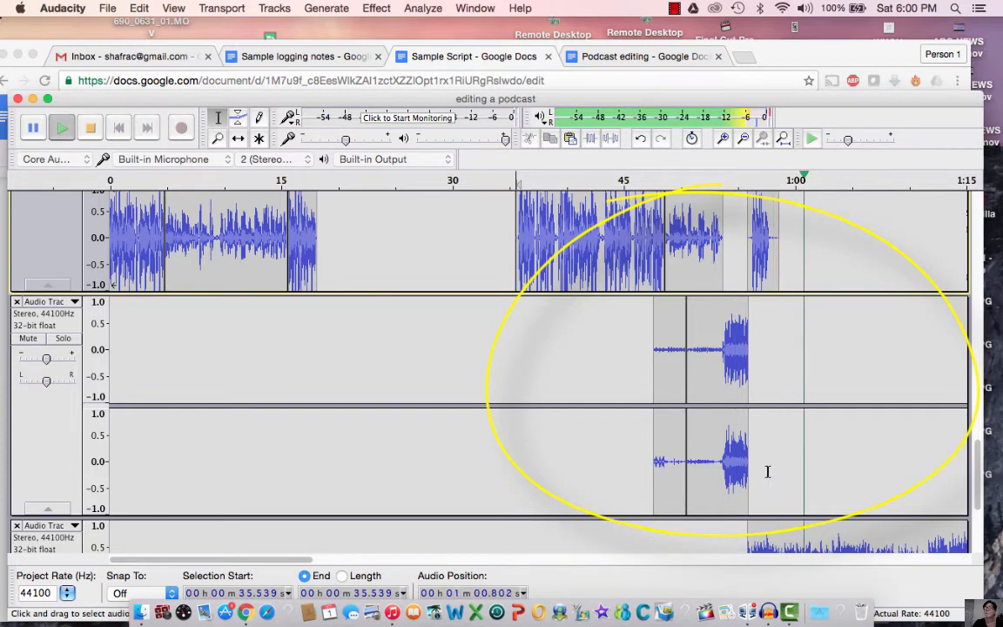
key("space")
- Amplify the pasted music from about 55.9 to 65.8 seconds to a new peak amplitude of -20 dB, with clipping allowed
scroll(775, 468, "down", 2)
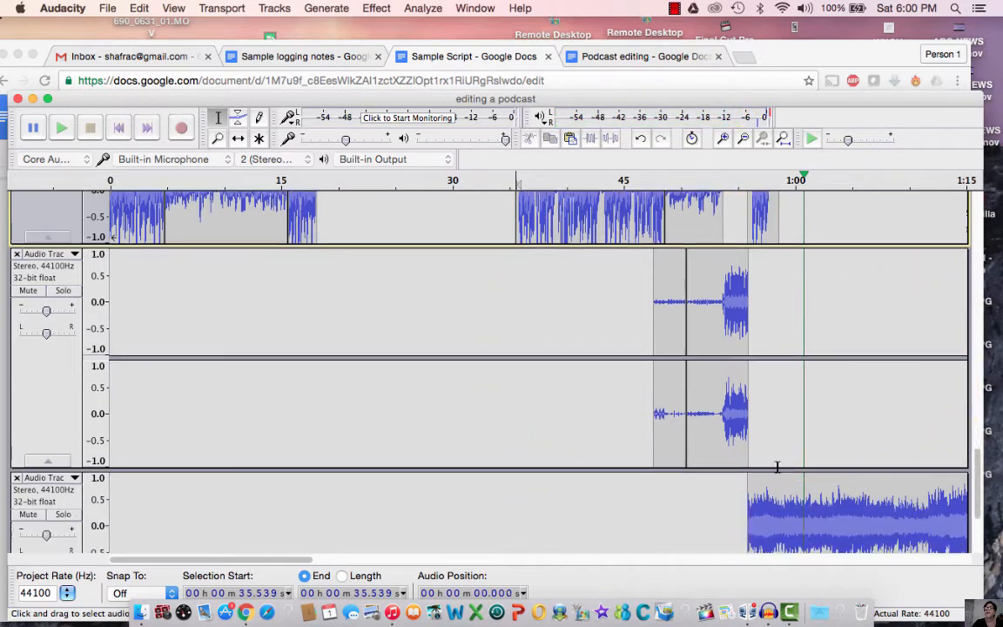
scroll(776, 467, "down", 3)
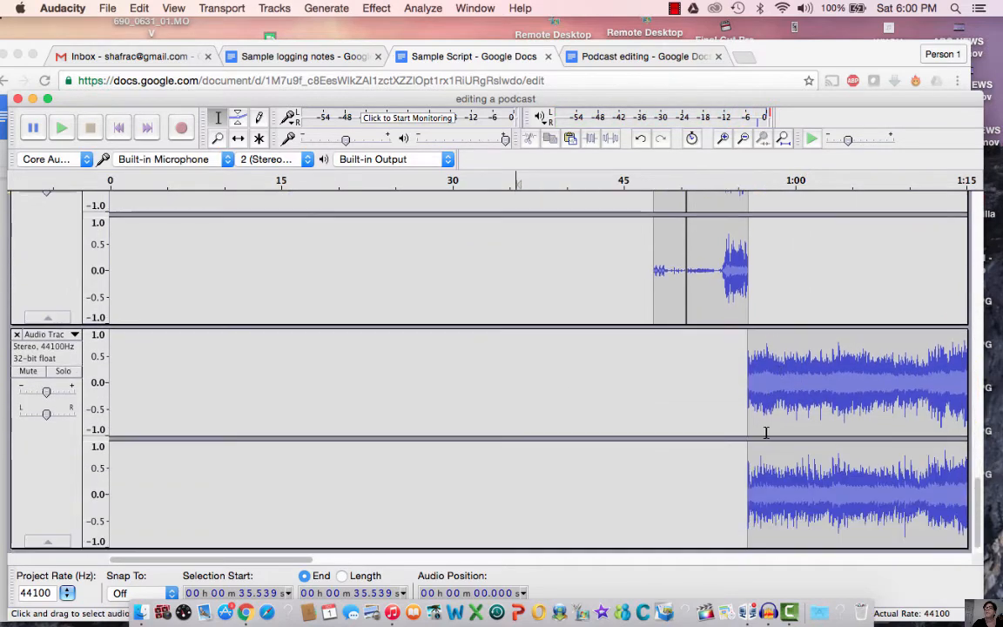
scroll(754, 383, "down", 1)
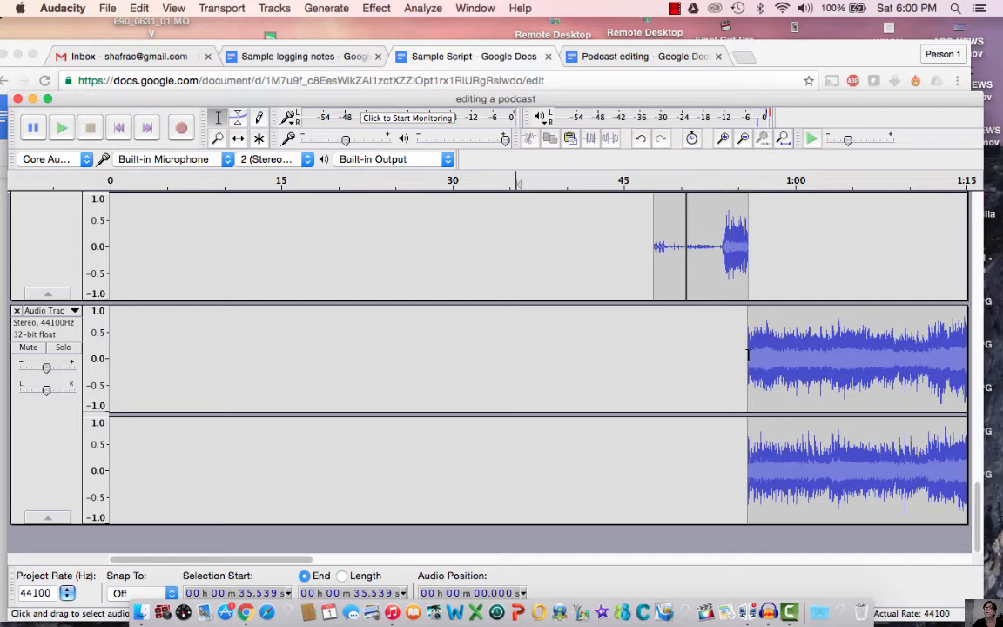
left_click_drag(749, 353, 859, 351)
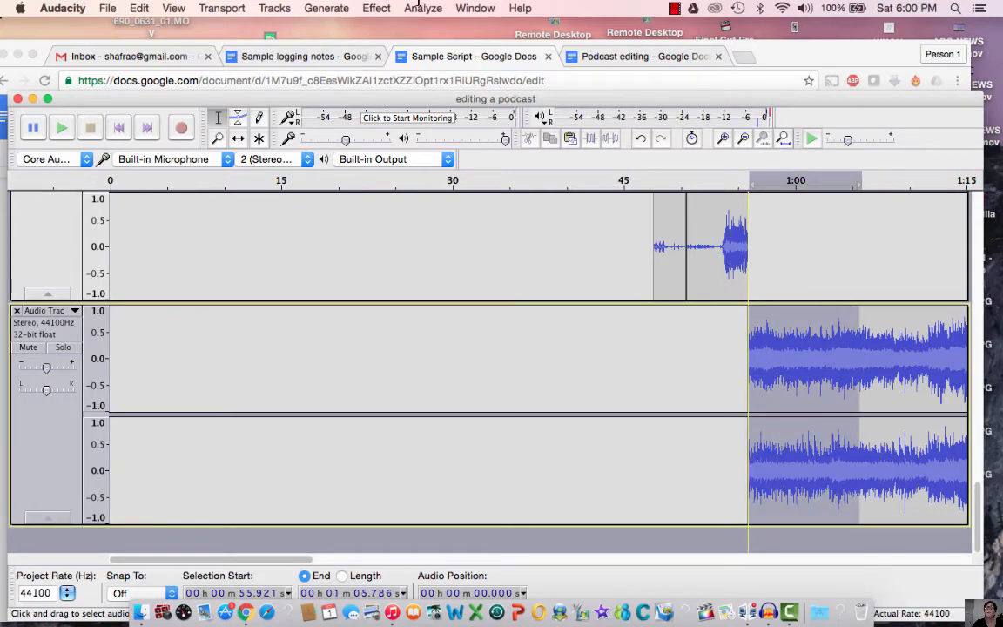
left_click(379, 8)
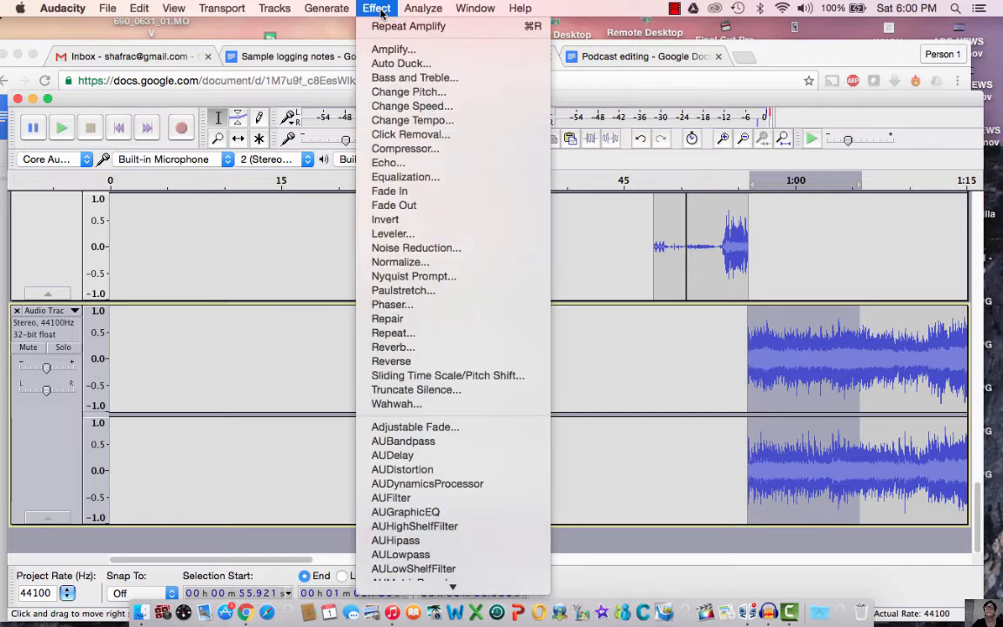
left_click(389, 51)
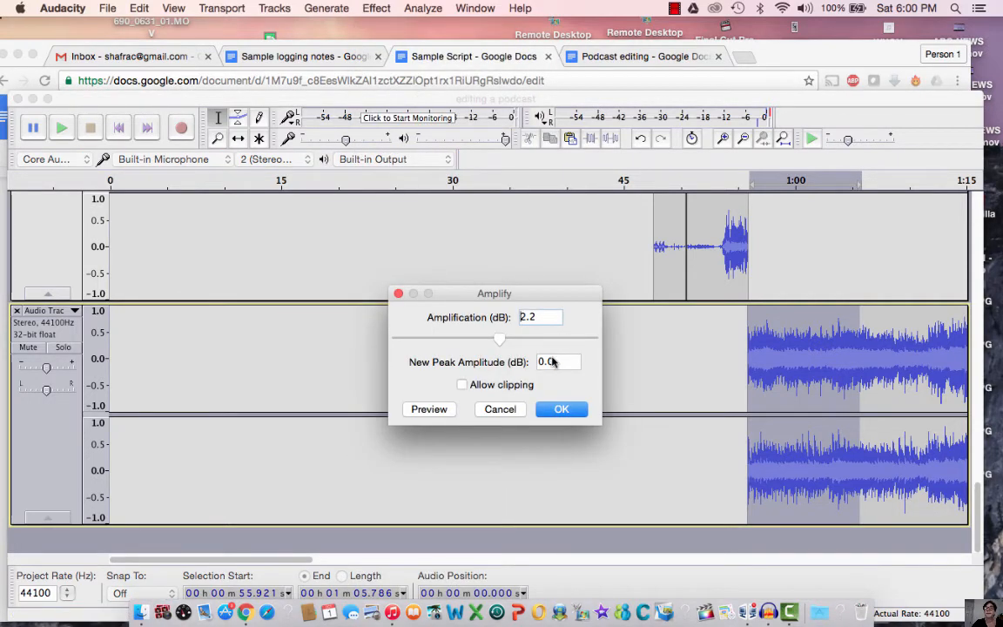
left_click(539, 362)
left_click(555, 361)
double_click(538, 361)
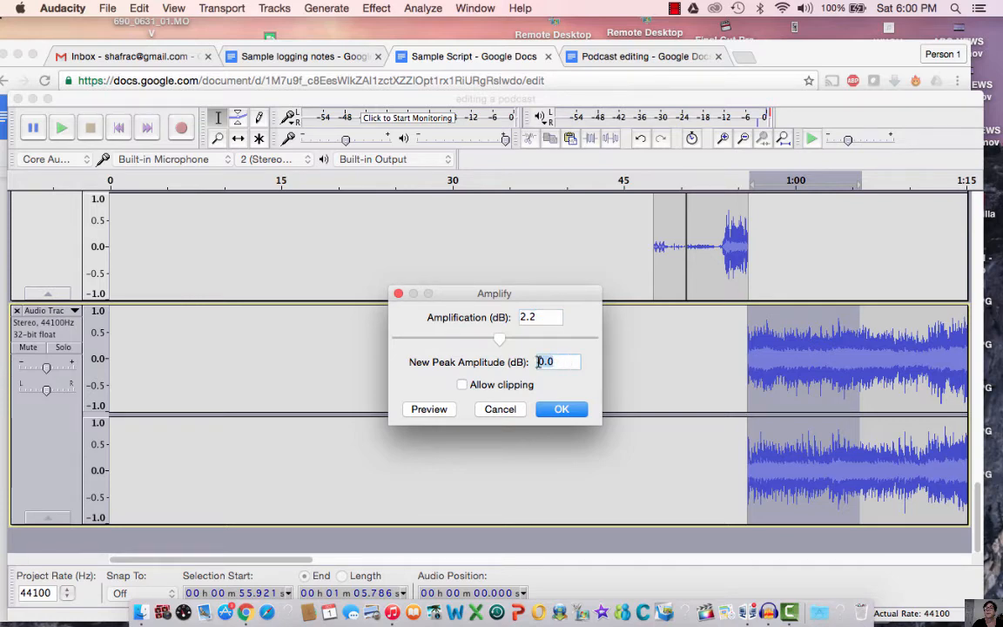
type("-20")
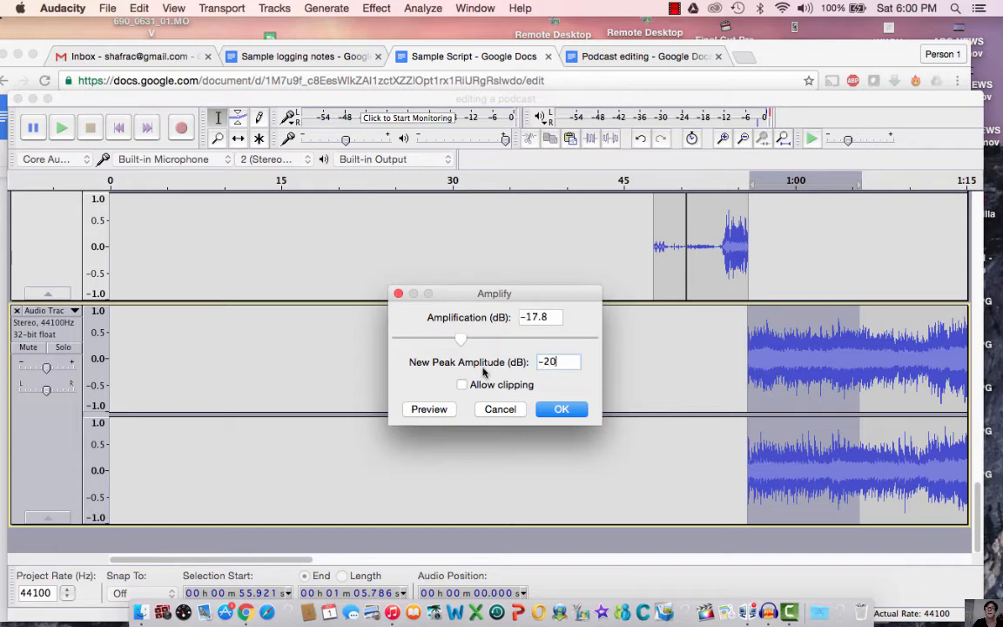
left_click(462, 385)
left_click(546, 410)
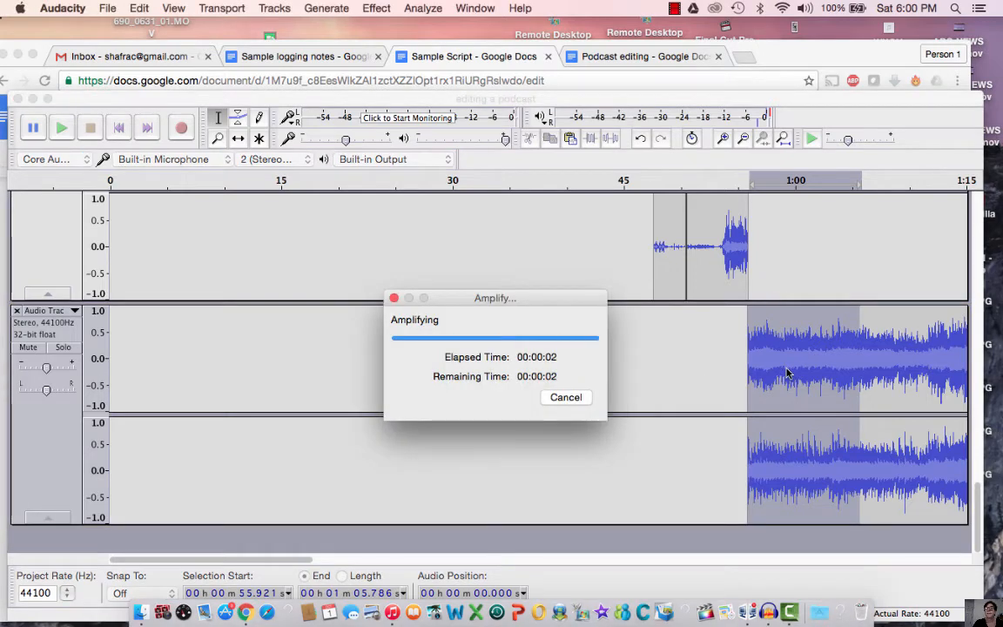
- Play the mix from about 52.5 seconds to check the lowered music under the speech
left_click(709, 245)
scroll(707, 245, "up", 3)
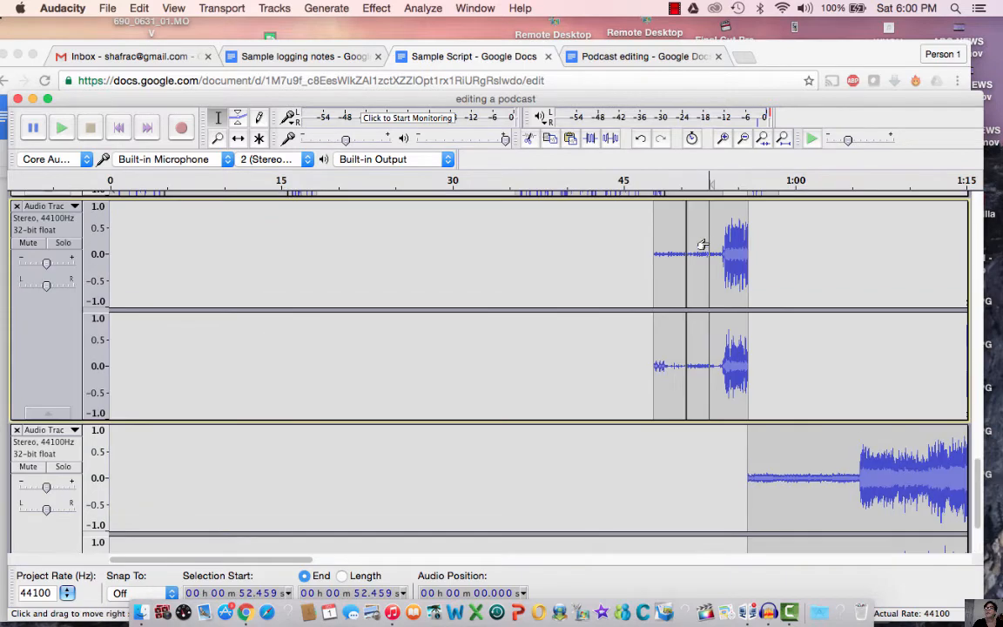
key("space")
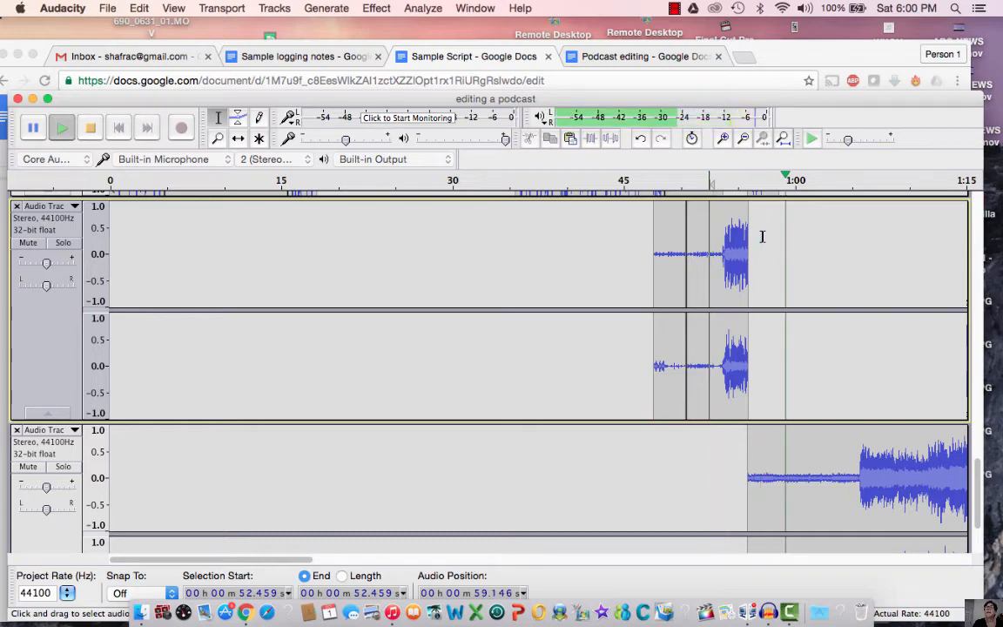
key("space")
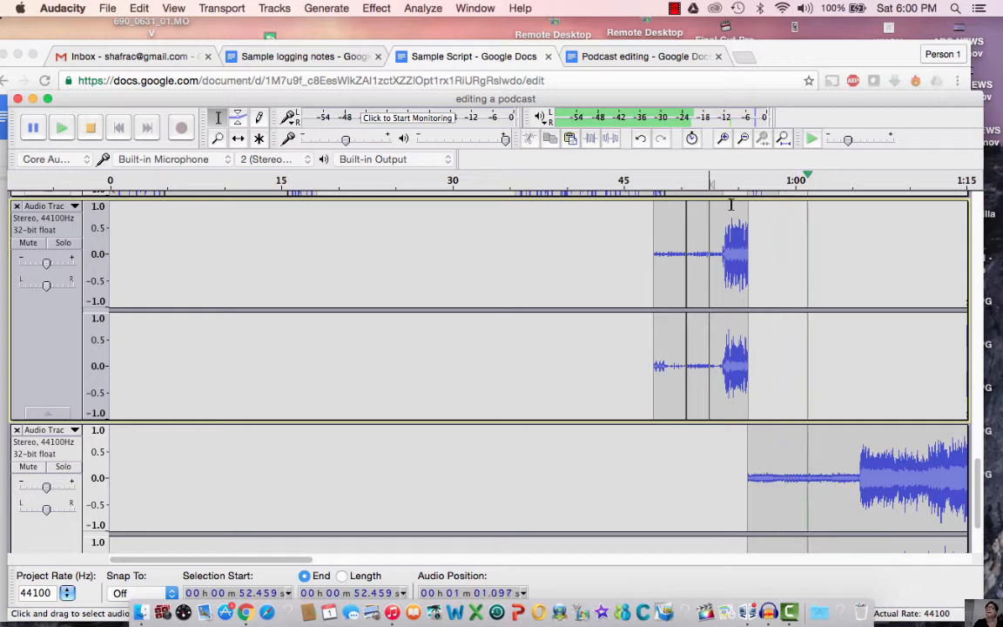
- Review how the speech, natural-sound and music clips line up across the assembled tracks
scroll(828, 376, "up", 3)
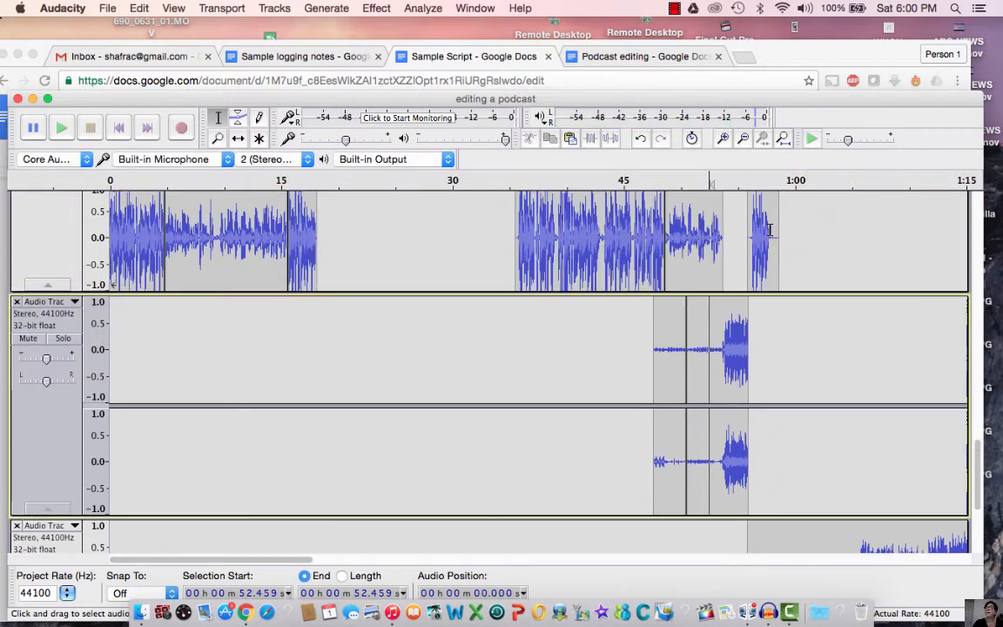
scroll(768, 242, "up", 2)
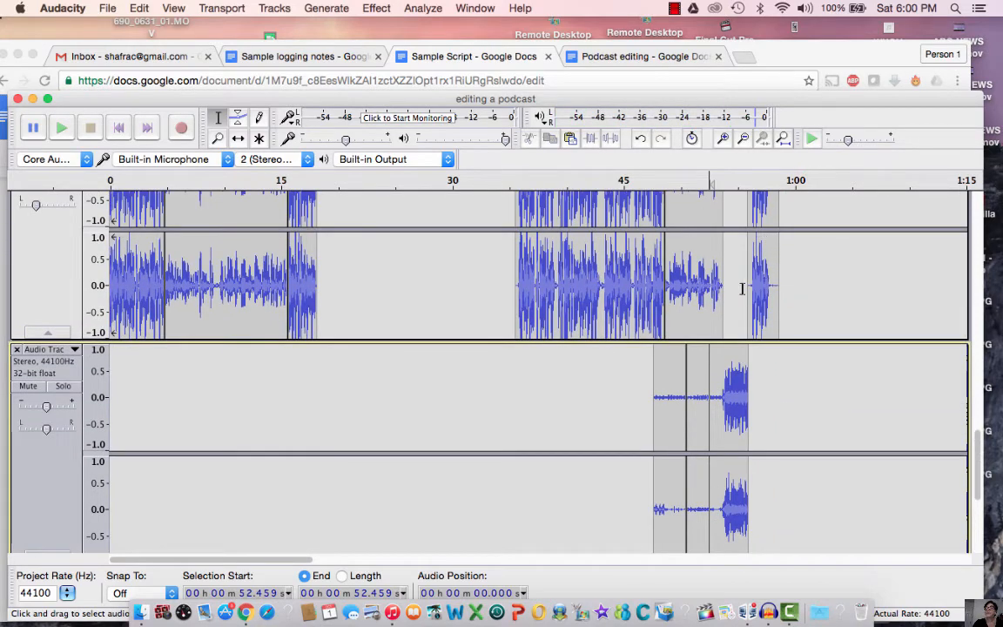
scroll(781, 340, "down", 4)
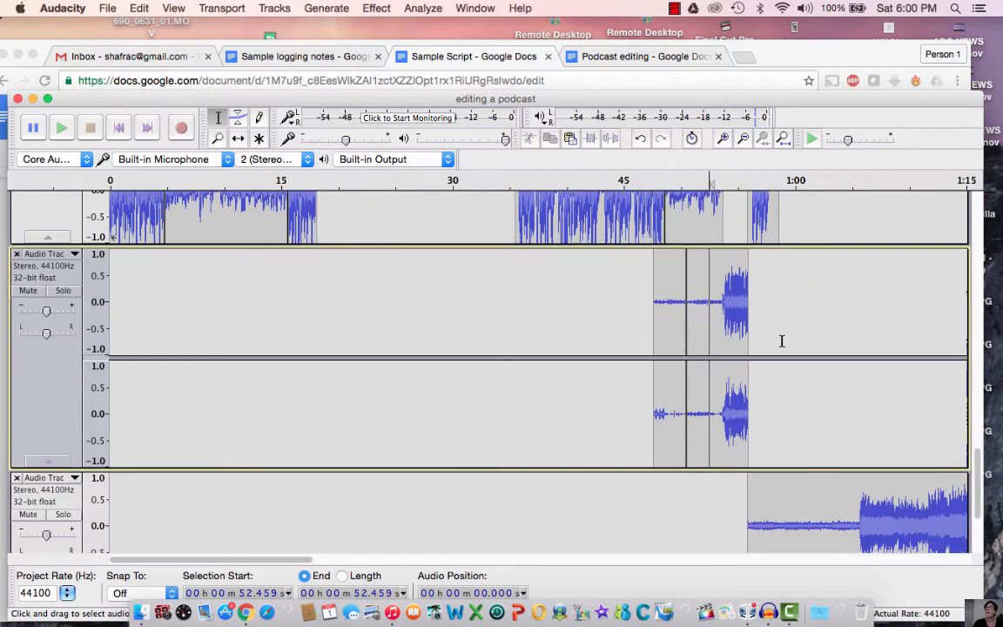
scroll(780, 341, "down", 7)
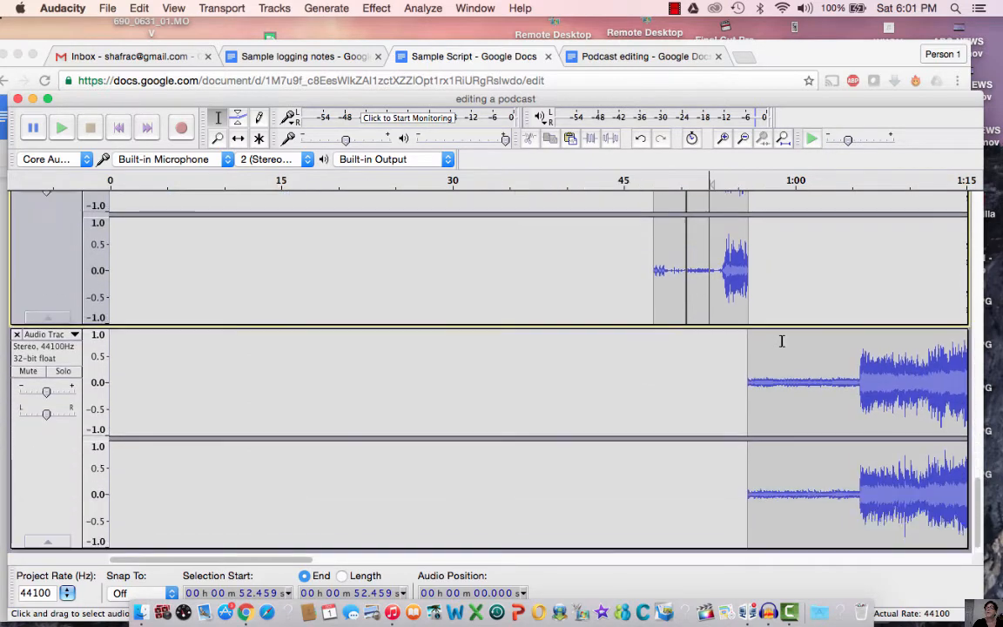
scroll(781, 340, "up", 10)
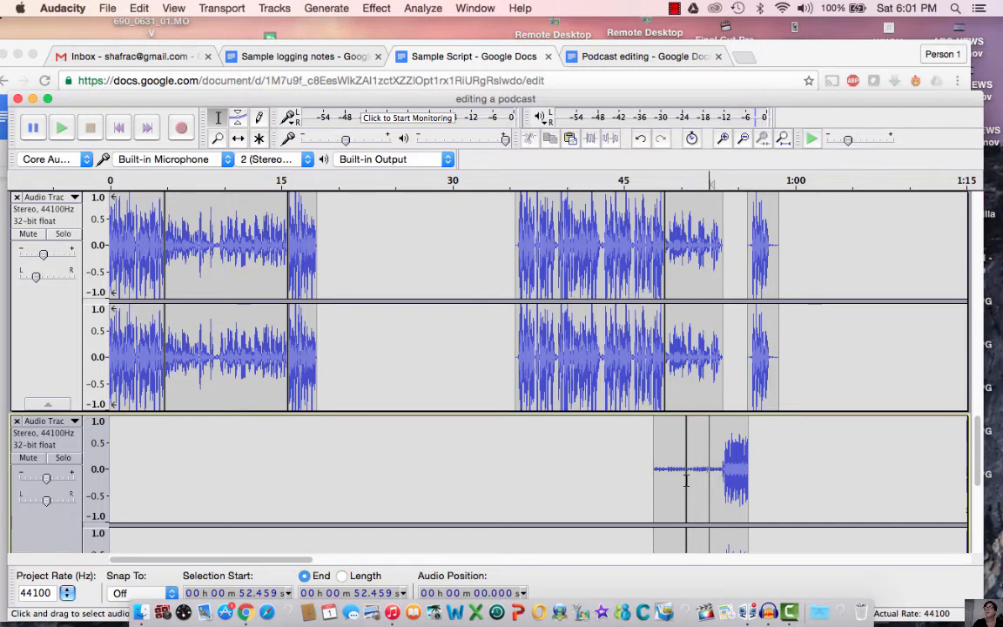
scroll(686, 474, "down", 3)
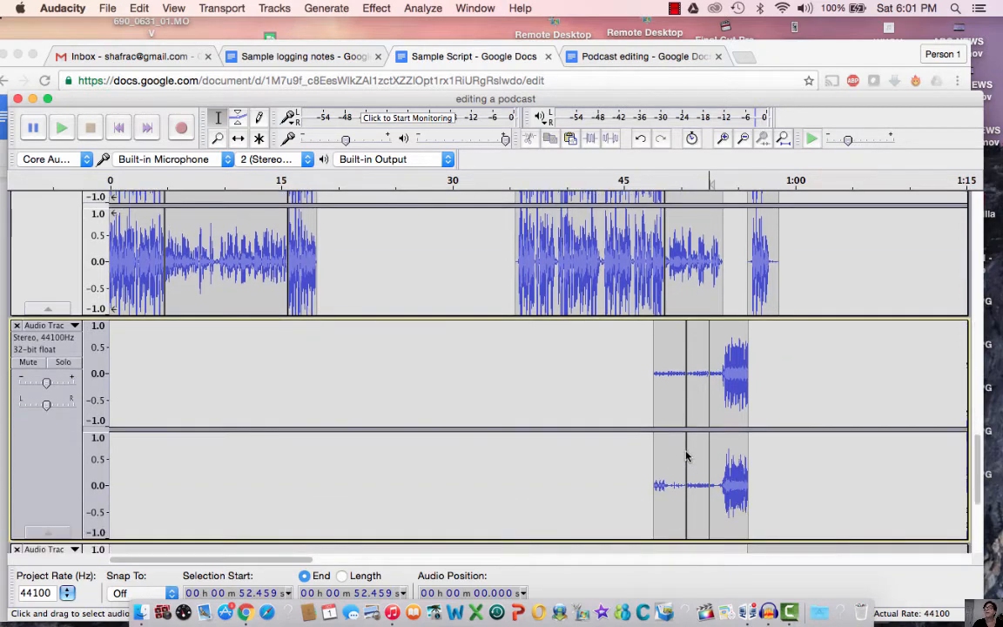
- Switch to the sample script in Google Docs and read the remaining host, interview and music cues
scroll(738, 481, "down", 3)
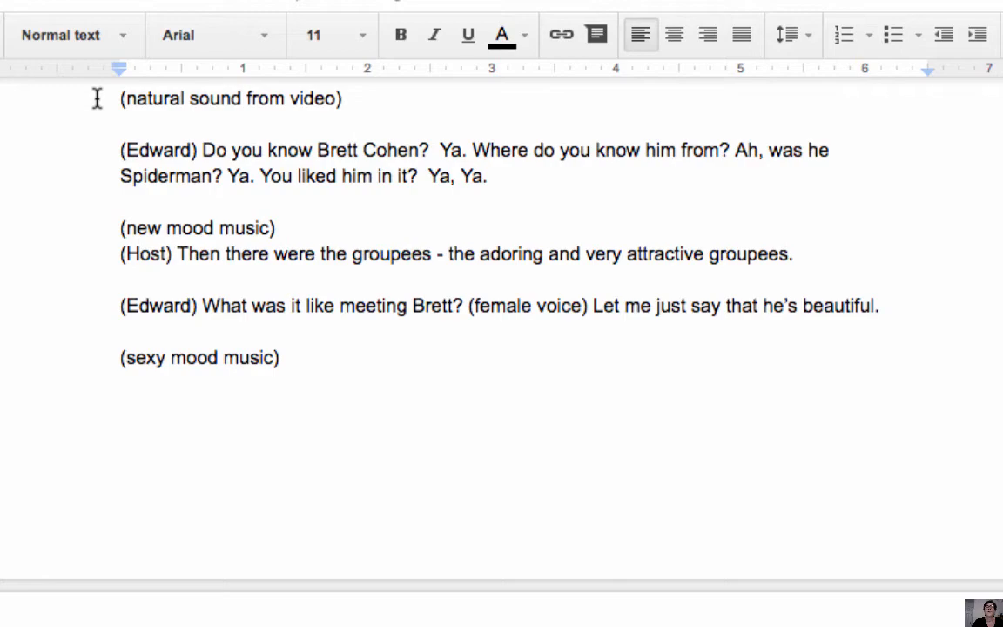
scroll(97, 97, "down", 1)
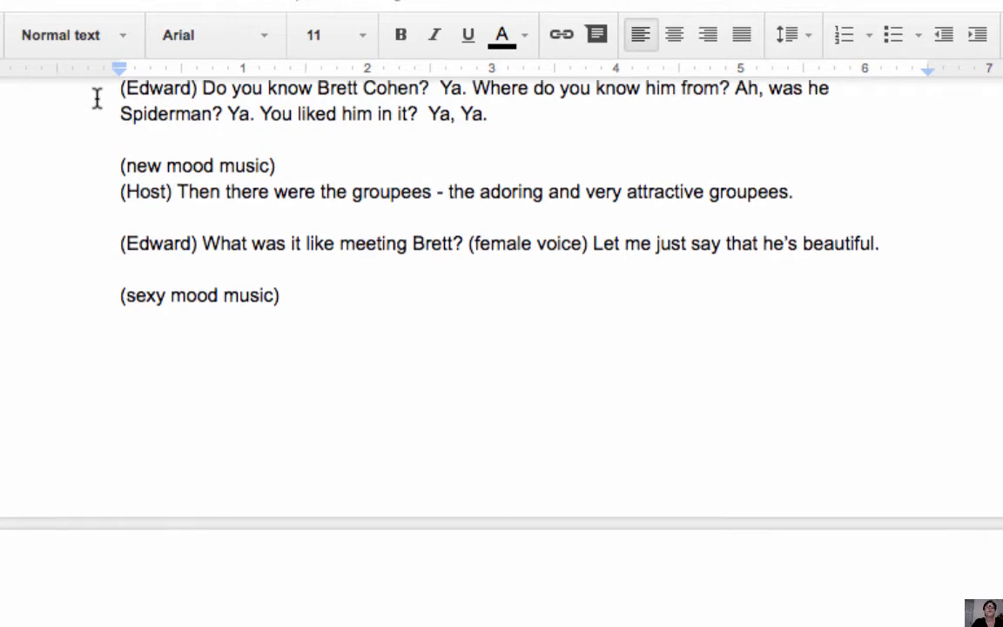
scroll(97, 97, "down", 10)
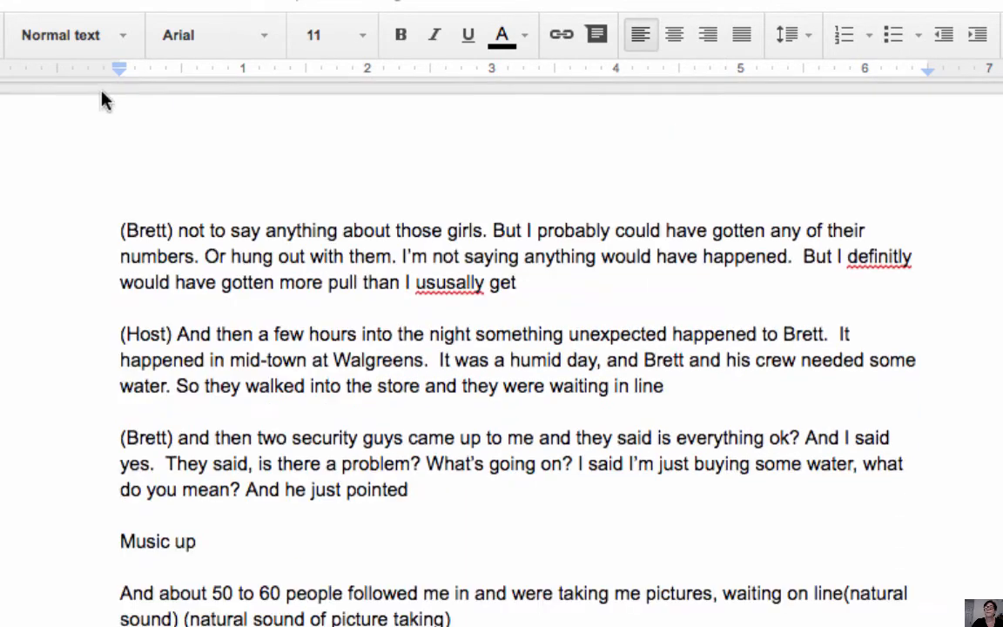
scroll(101, 97, "down", 6)
scroll(101, 90, "down", 5)
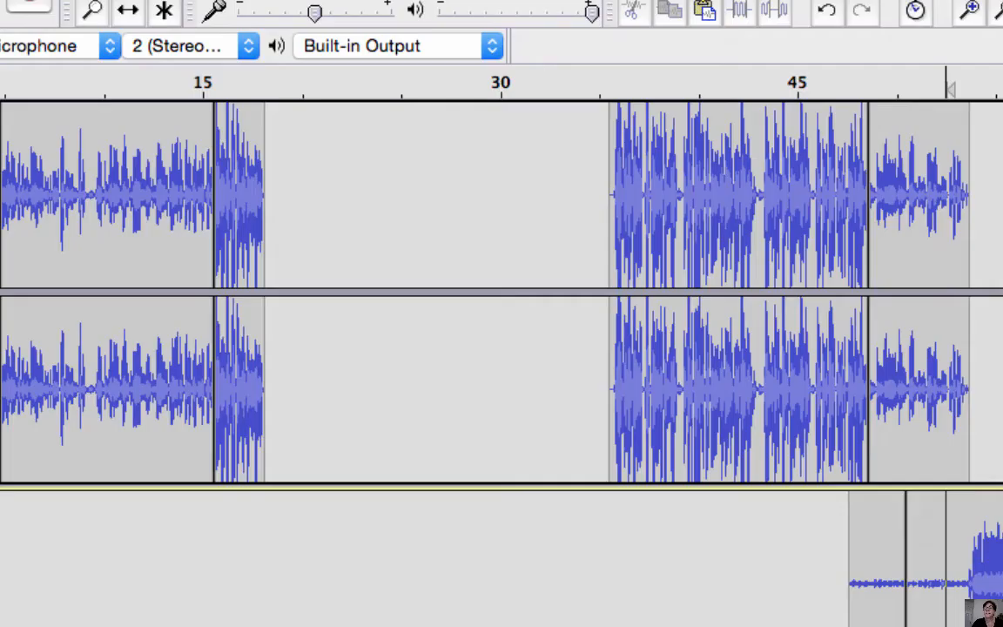
- Return to Audacity and review all tracks, from the muted source recordings down to the assembled podcast tracks
scroll(181, 331, "up", 10)
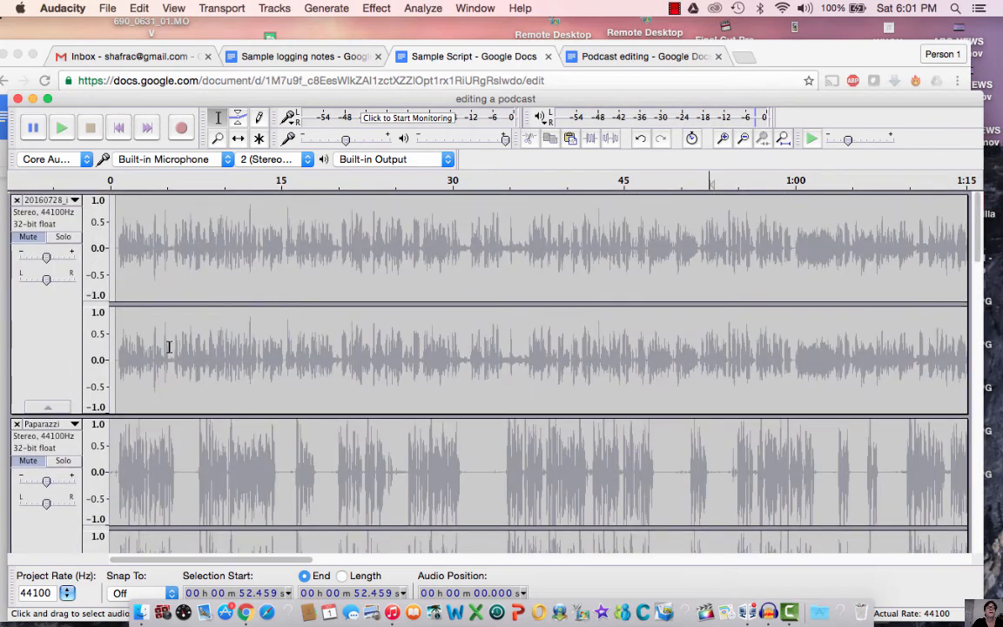
scroll(167, 347, "down", 5)
scroll(165, 348, "down", 10)
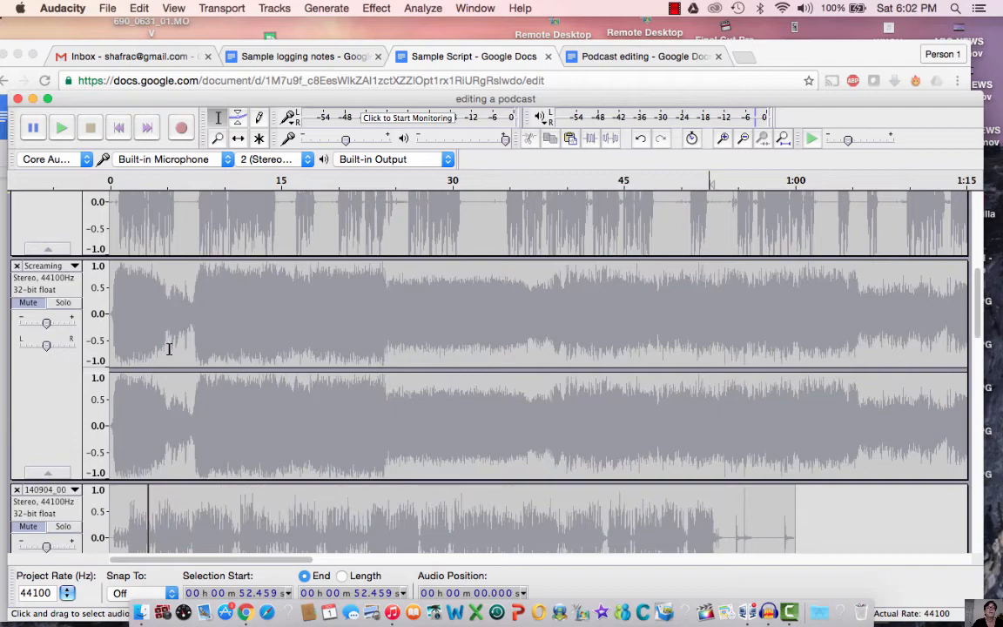
scroll(169, 350, "down", 6)
scroll(173, 353, "down", 10)
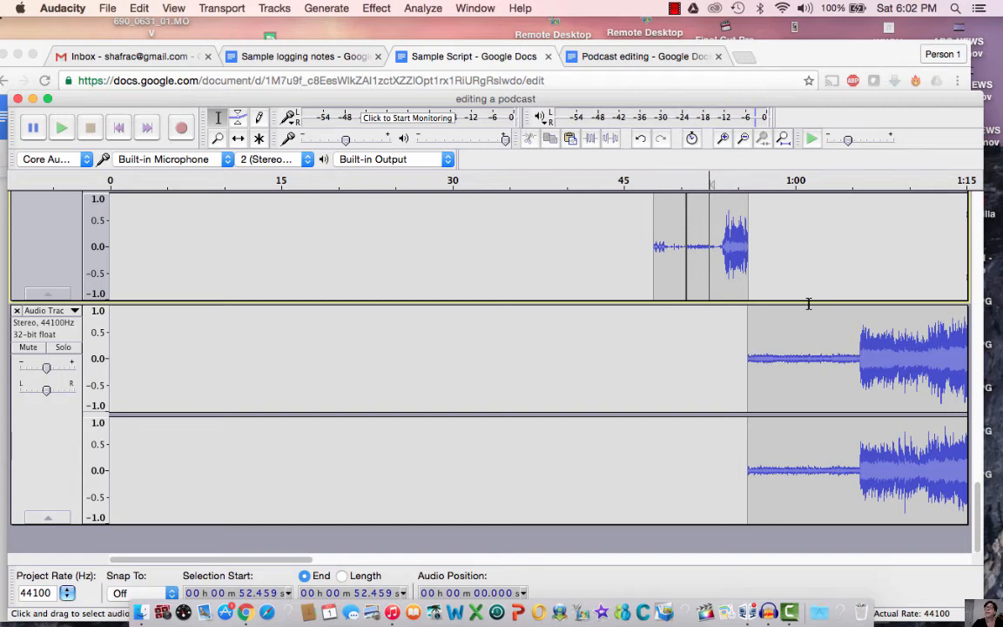
scroll(807, 303, "up", 4)
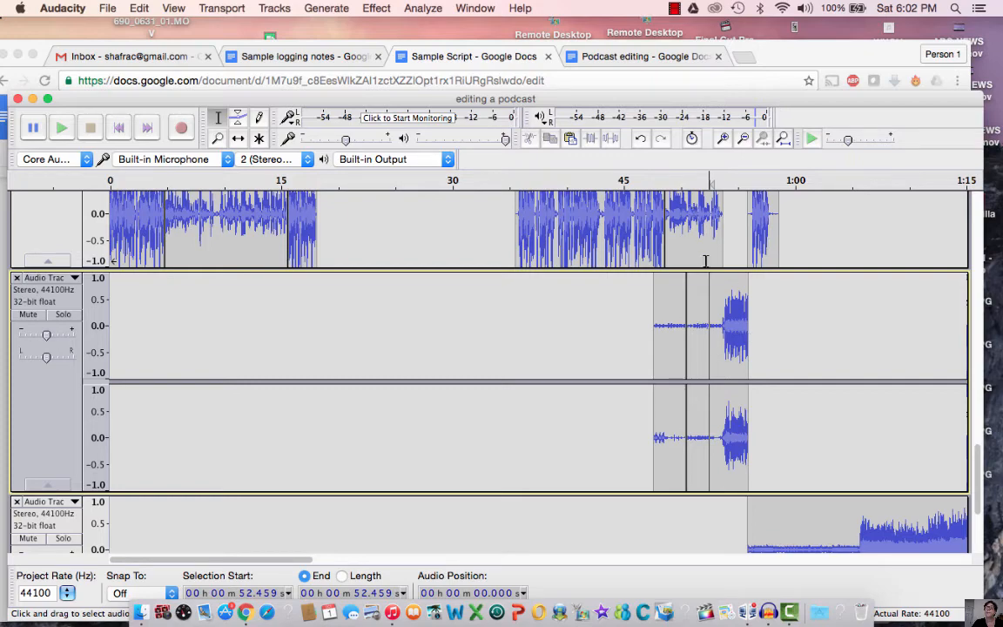
- Save the "editing a podcast" project
left_click(107, 7)
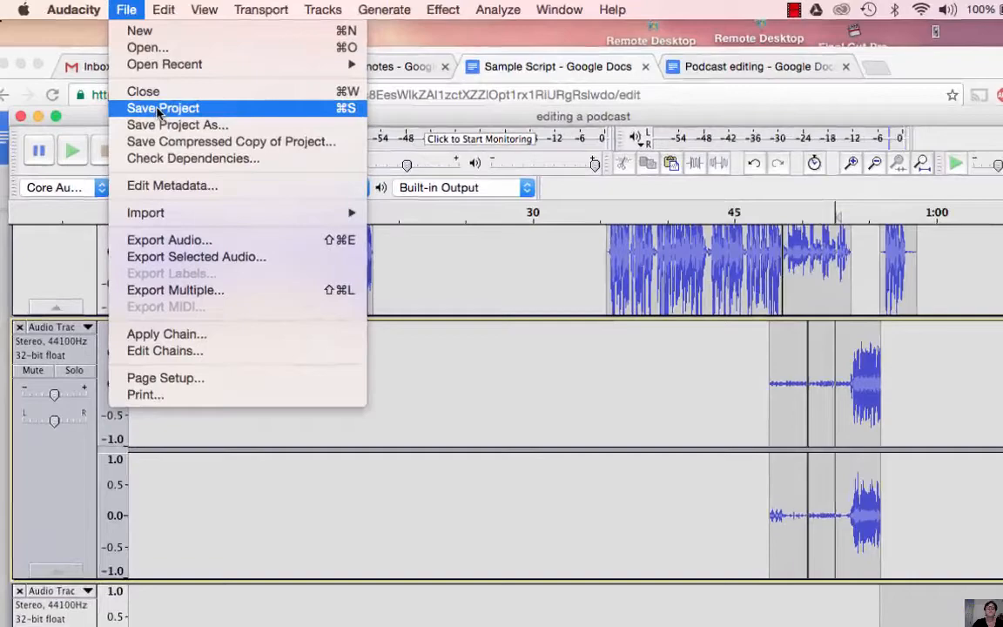
left_click(158, 112)
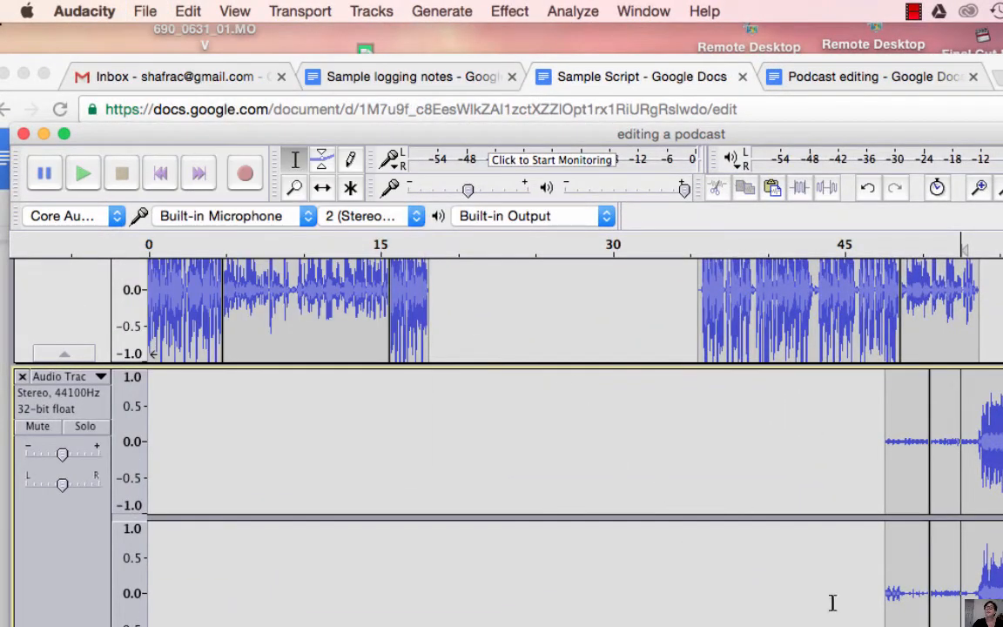
left_click(669, 557)
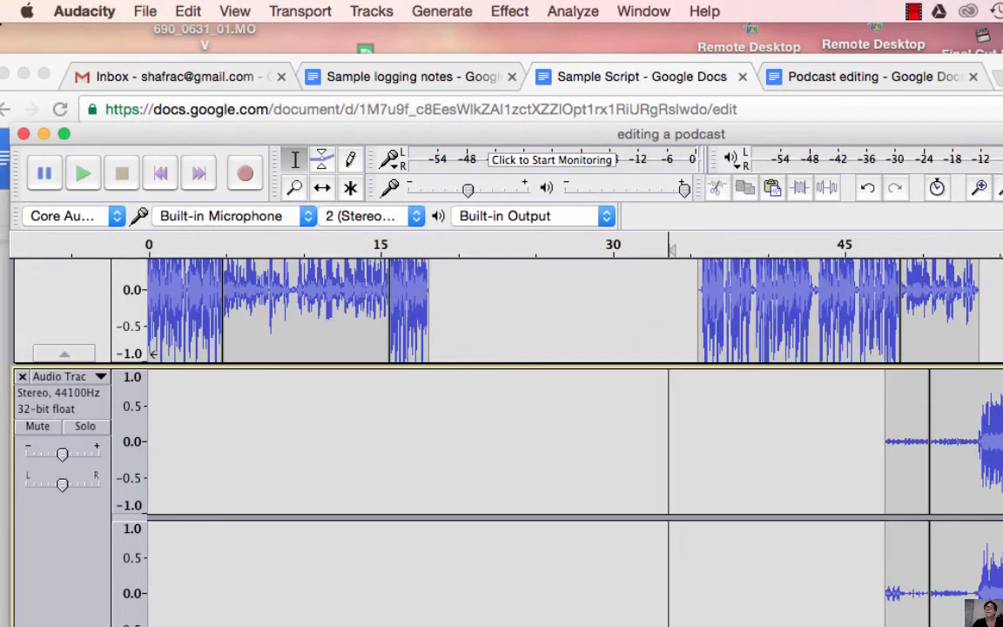
left_click(136, 10)
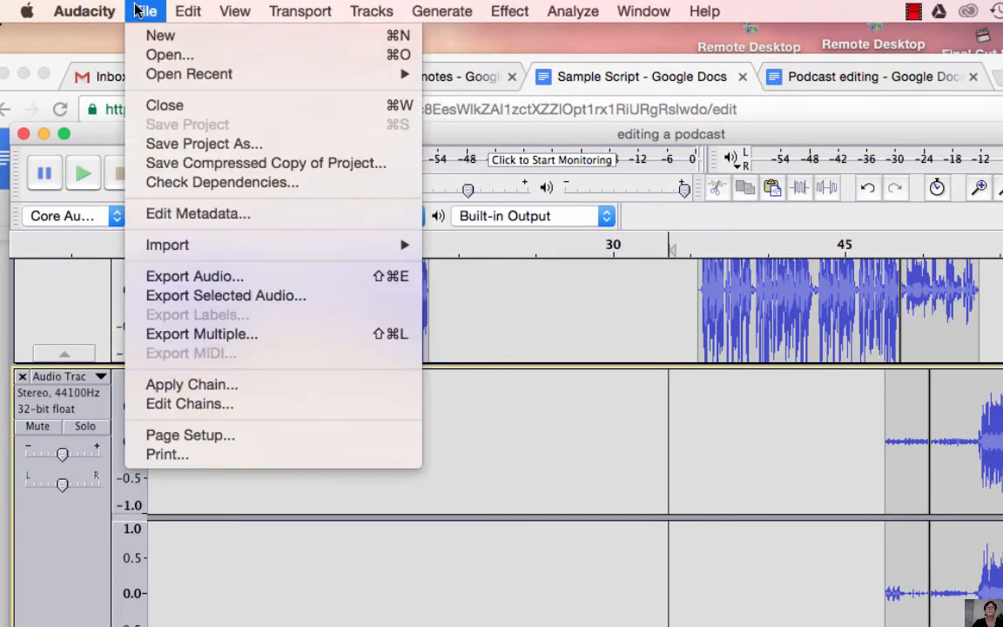
left_click(182, 126)
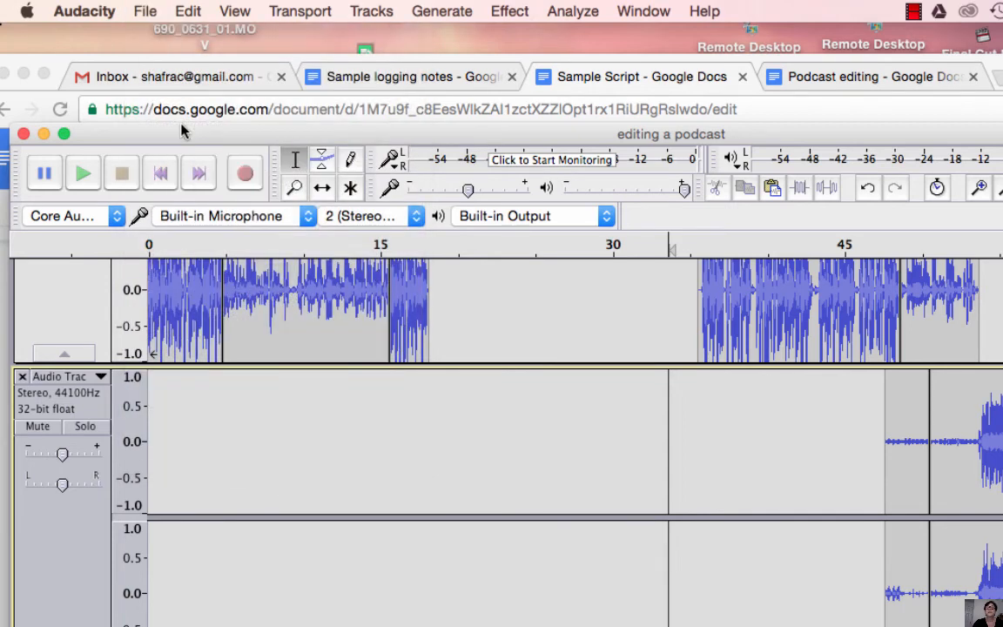
- Start exporting the podcast audio and name the exported file "A new inside"
left_click(145, 12)
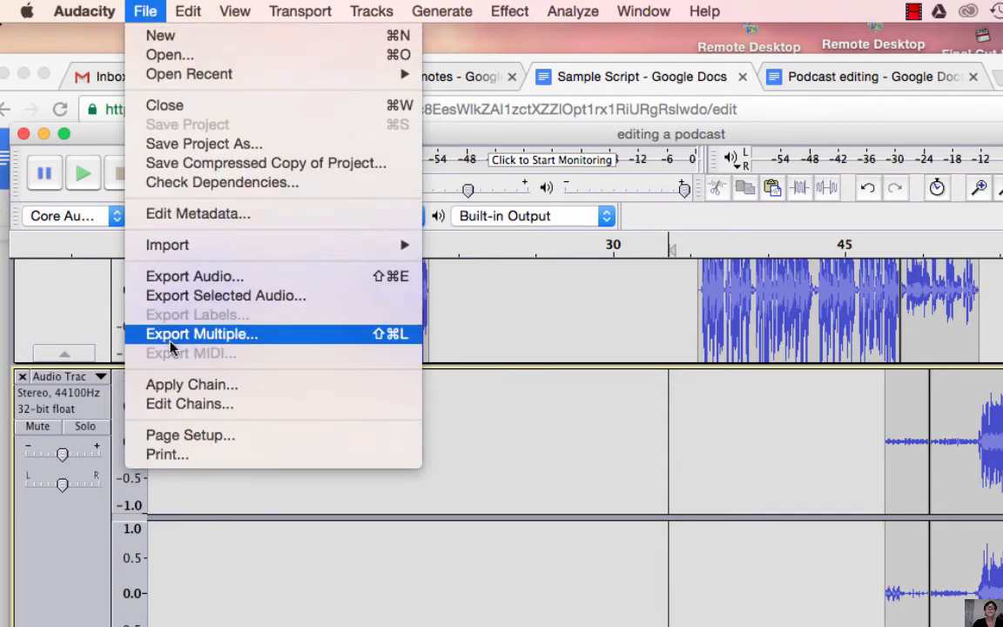
left_click(174, 276)
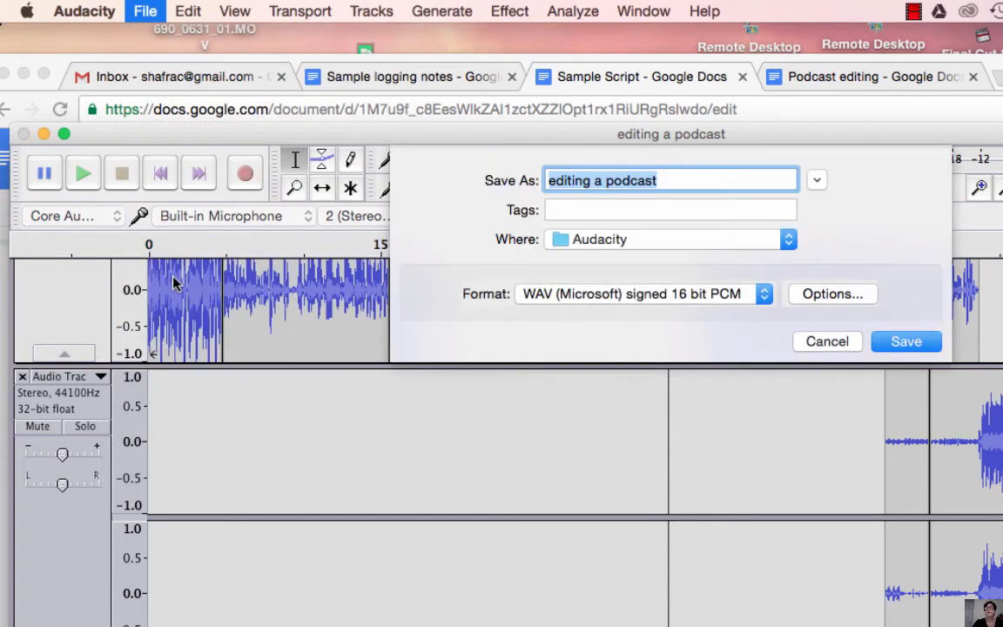
left_click(672, 180)
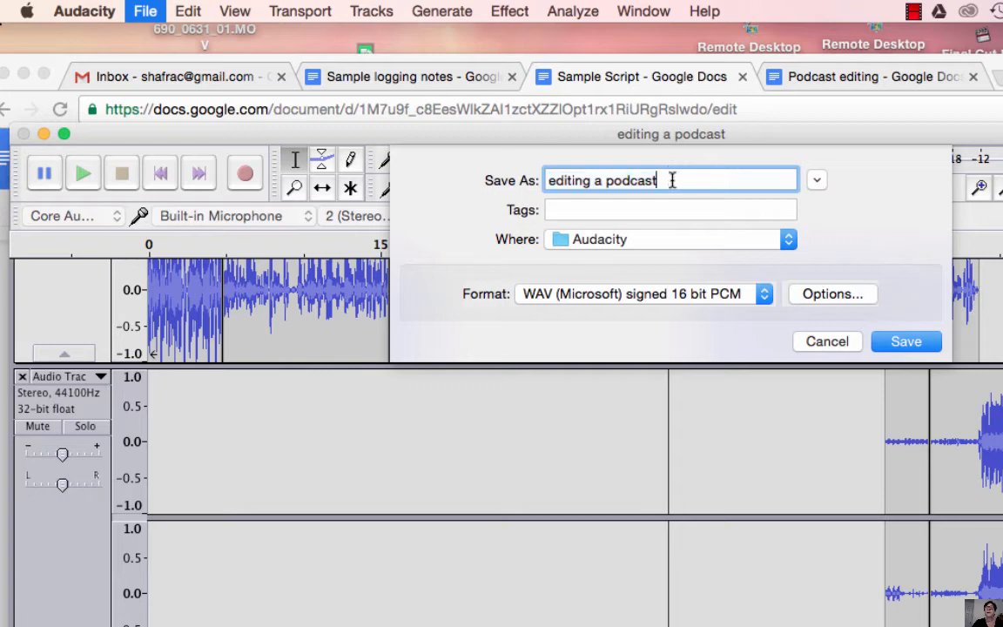
left_click_drag(672, 180, 520, 168)
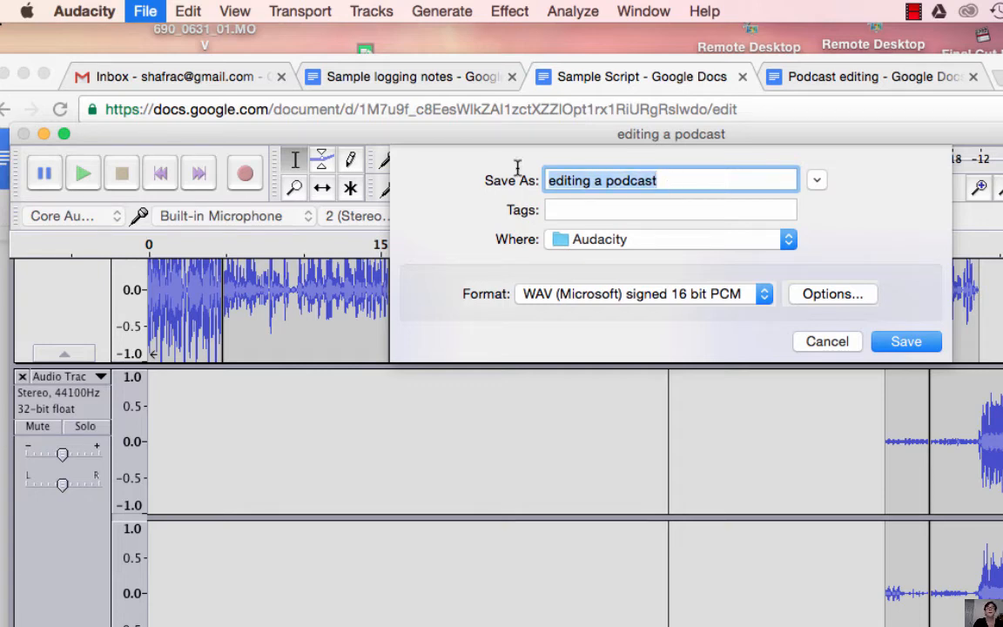
type("A")
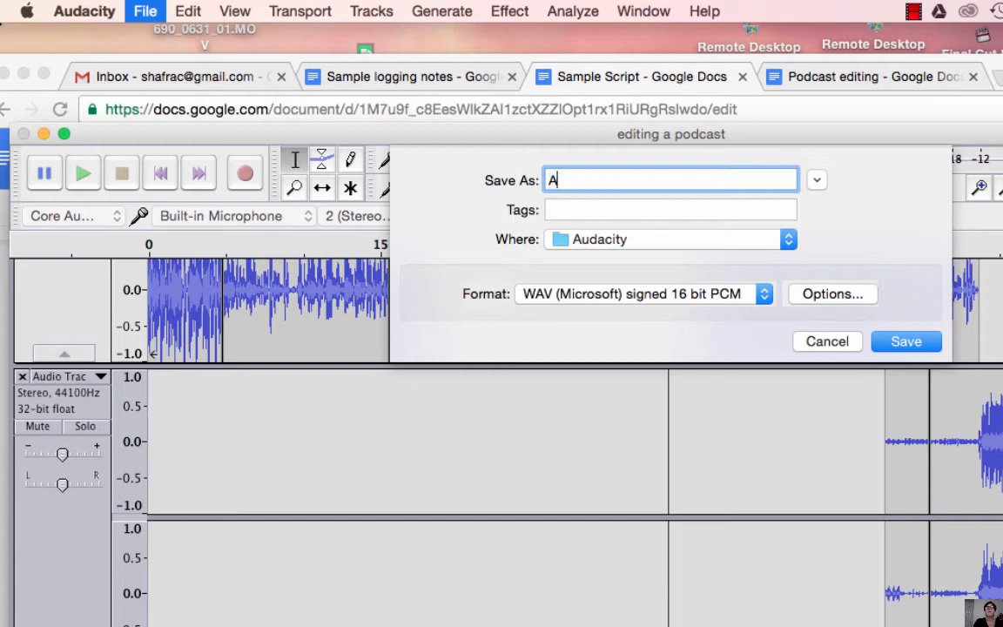
type(" new inside")
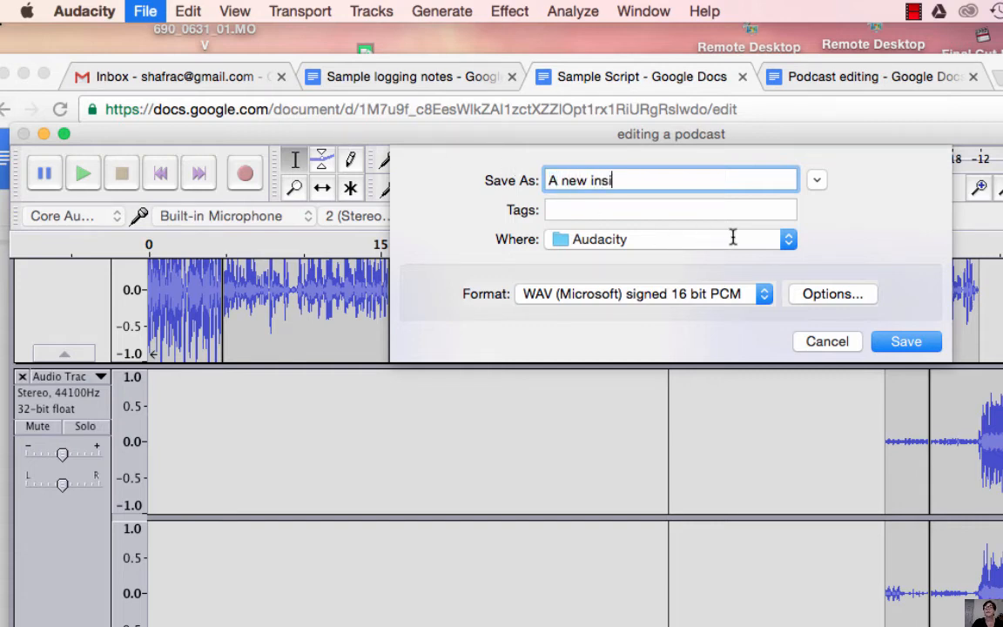
- Export the audio to the Documents folder as MP3 Files, accepting the stereo mixdown and leaving the metadata blank
left_click(789, 241)
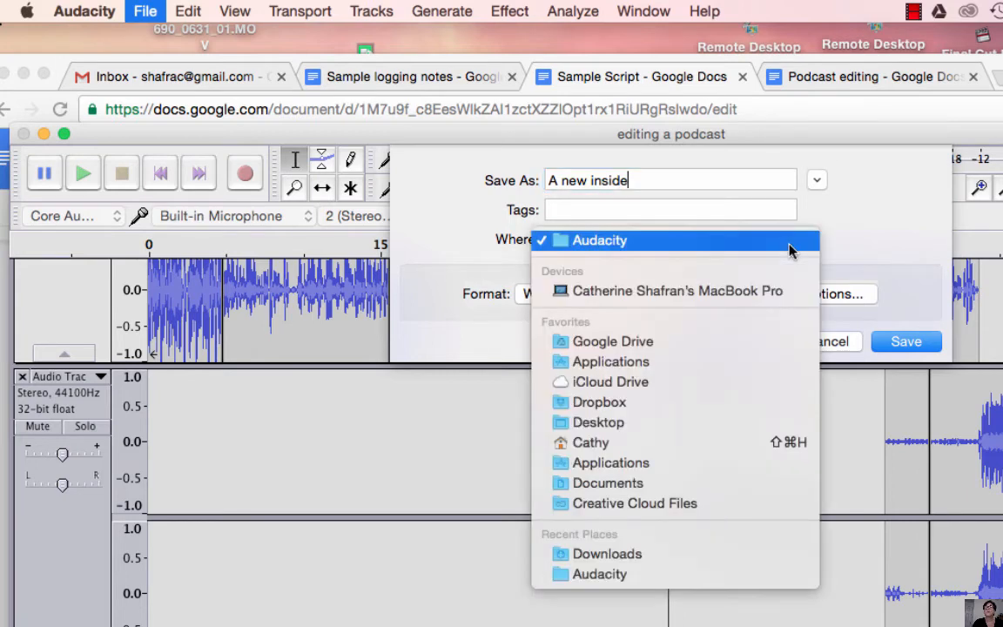
left_click(646, 490)
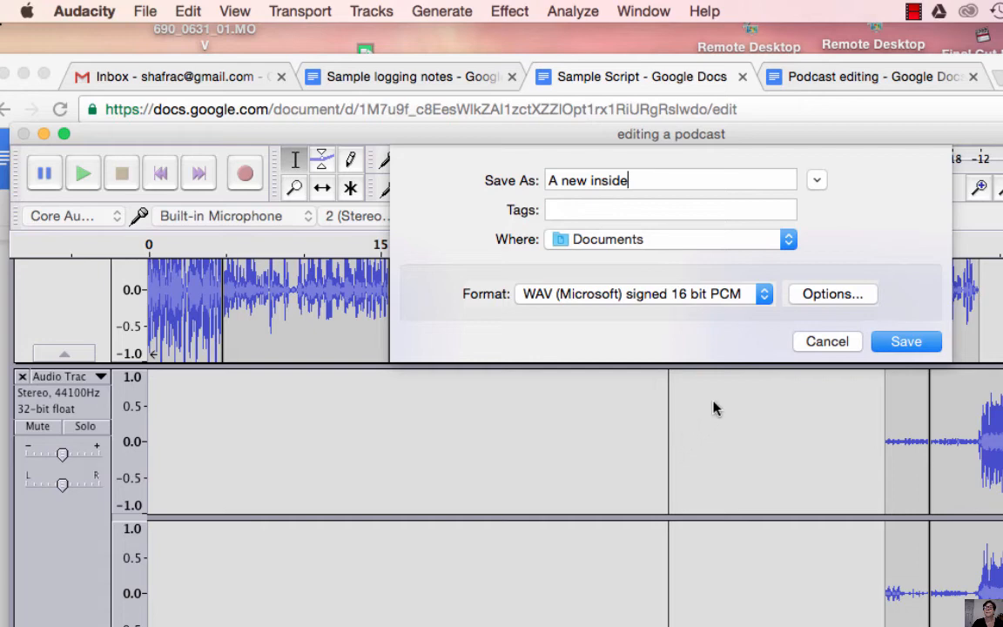
left_click(759, 297)
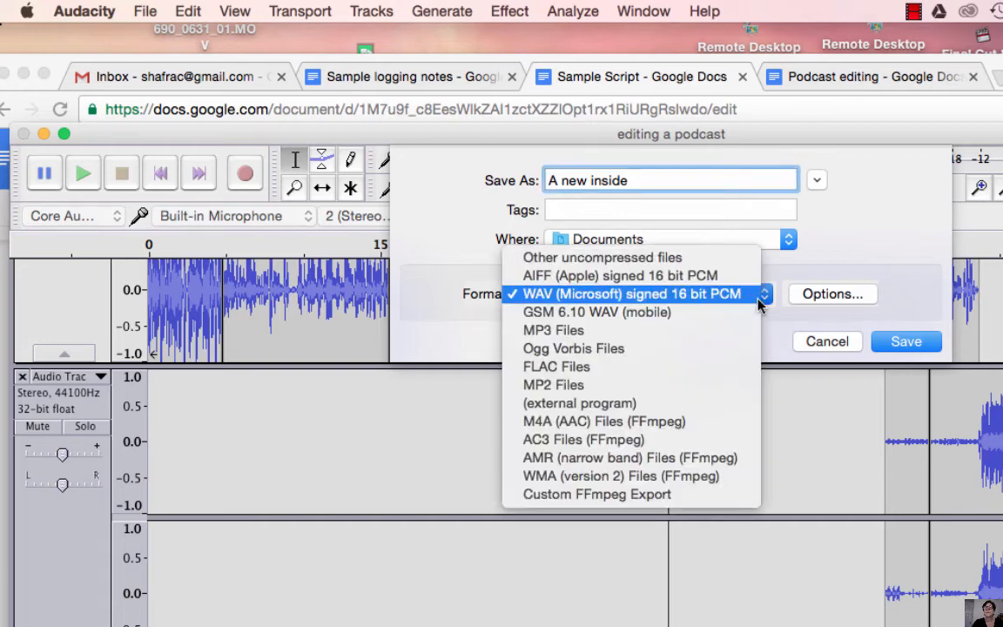
left_click(658, 333)
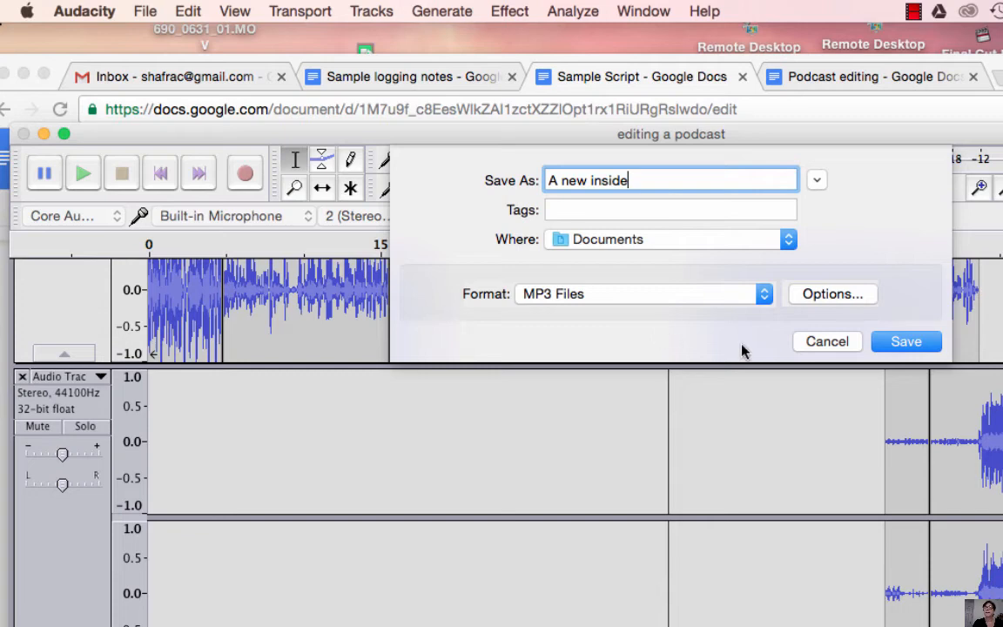
left_click(894, 346)
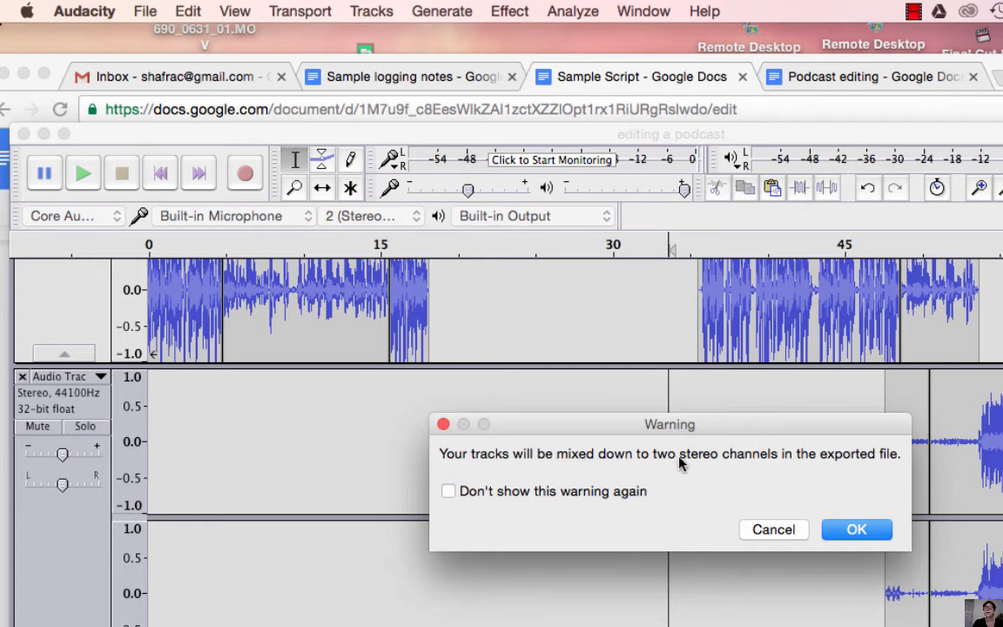
left_click(837, 531)
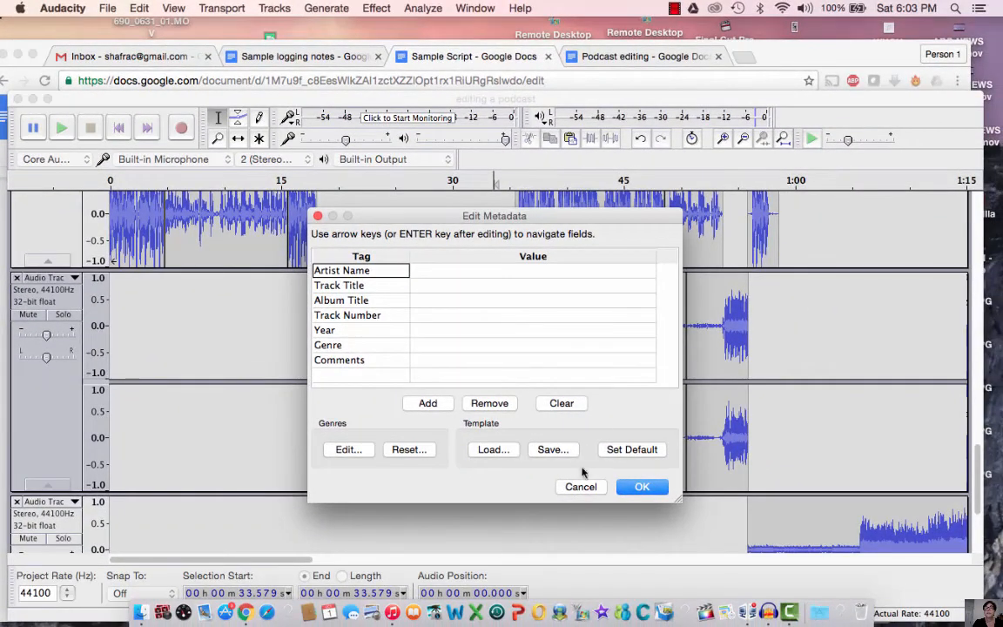
left_click(651, 486)
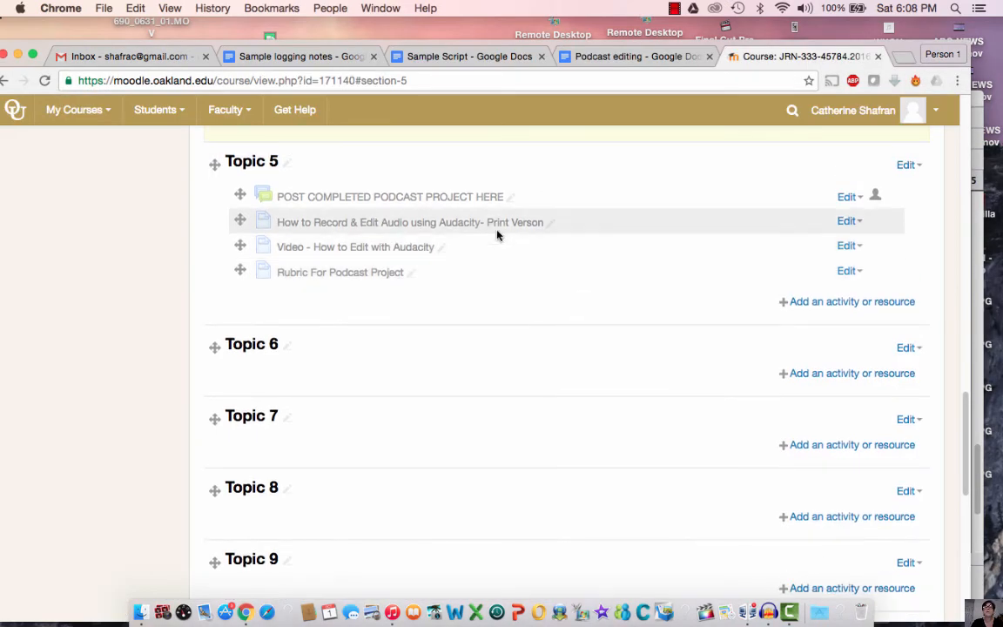
- In Chrome, view the "POST COMPLETED PODCAST PROJECT HERE" forum under Topic 5 and the assignment reminders in the "Podcast editing" document
left_click(321, 202)
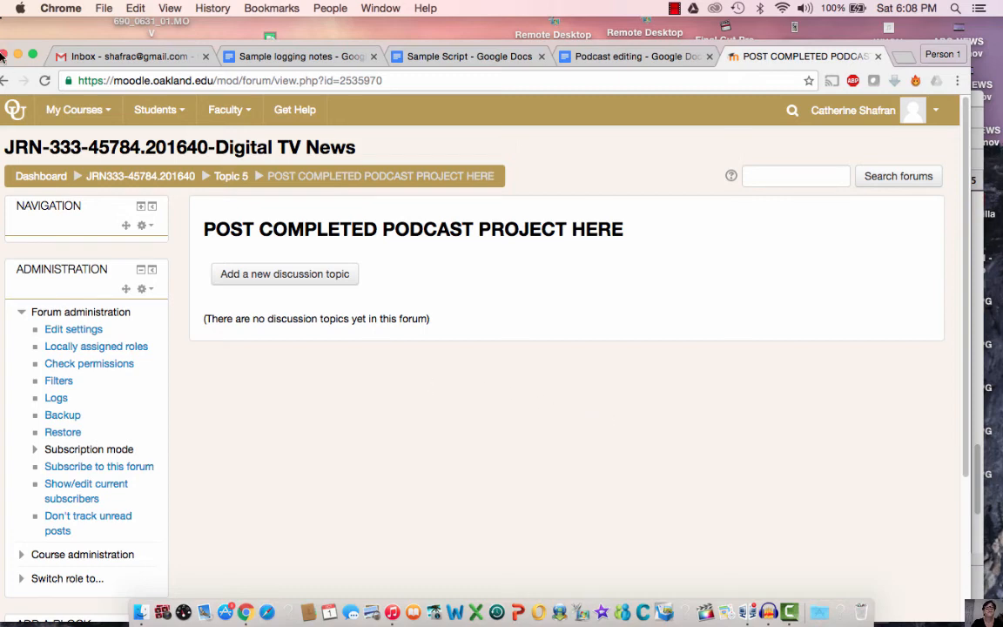
key("ctrl+shift+Tab")
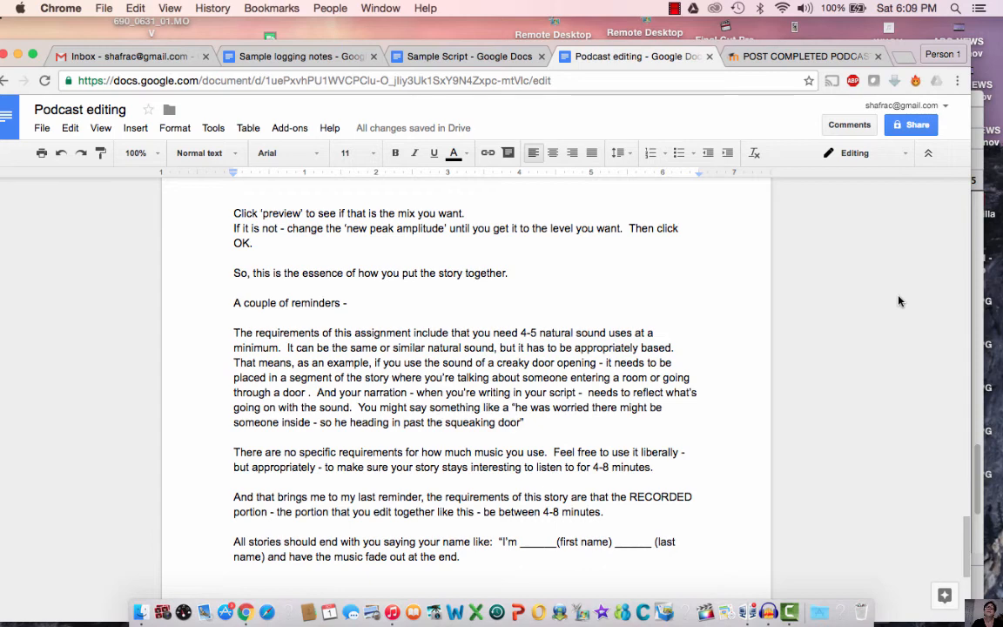